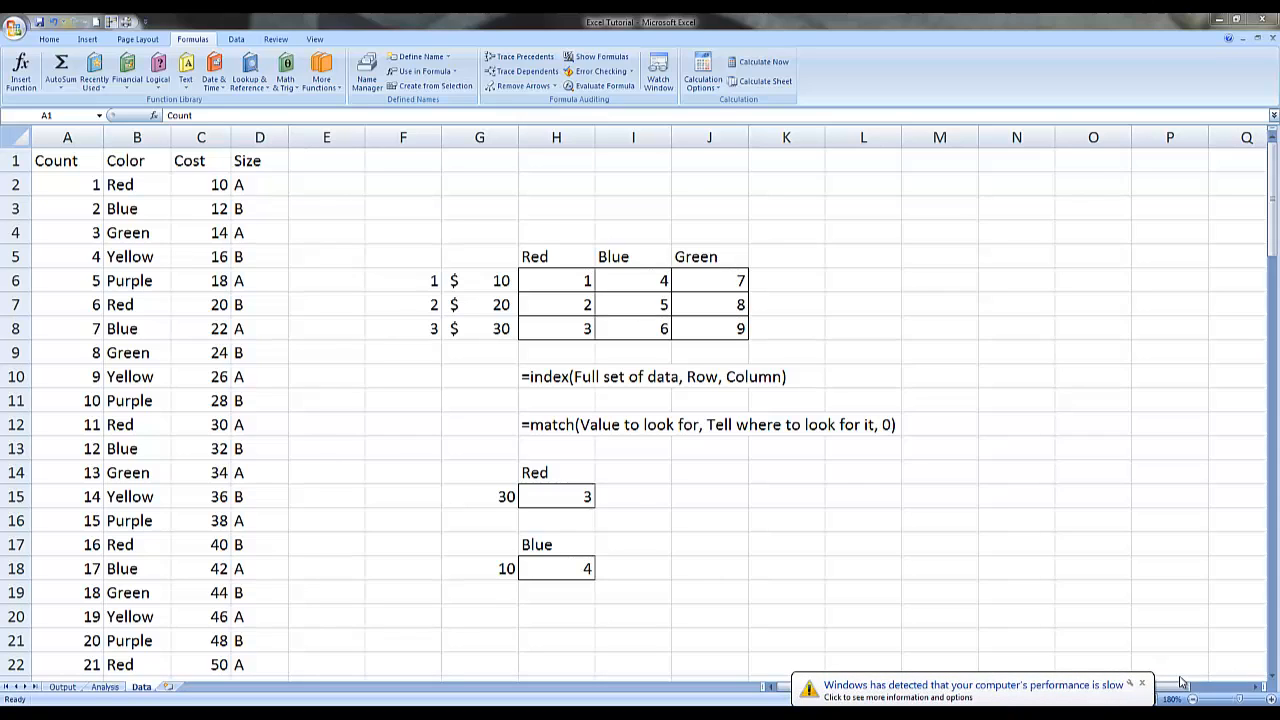
Add a new worksheet after the Data sheet and rename it named_range.
left_click(1142, 684)
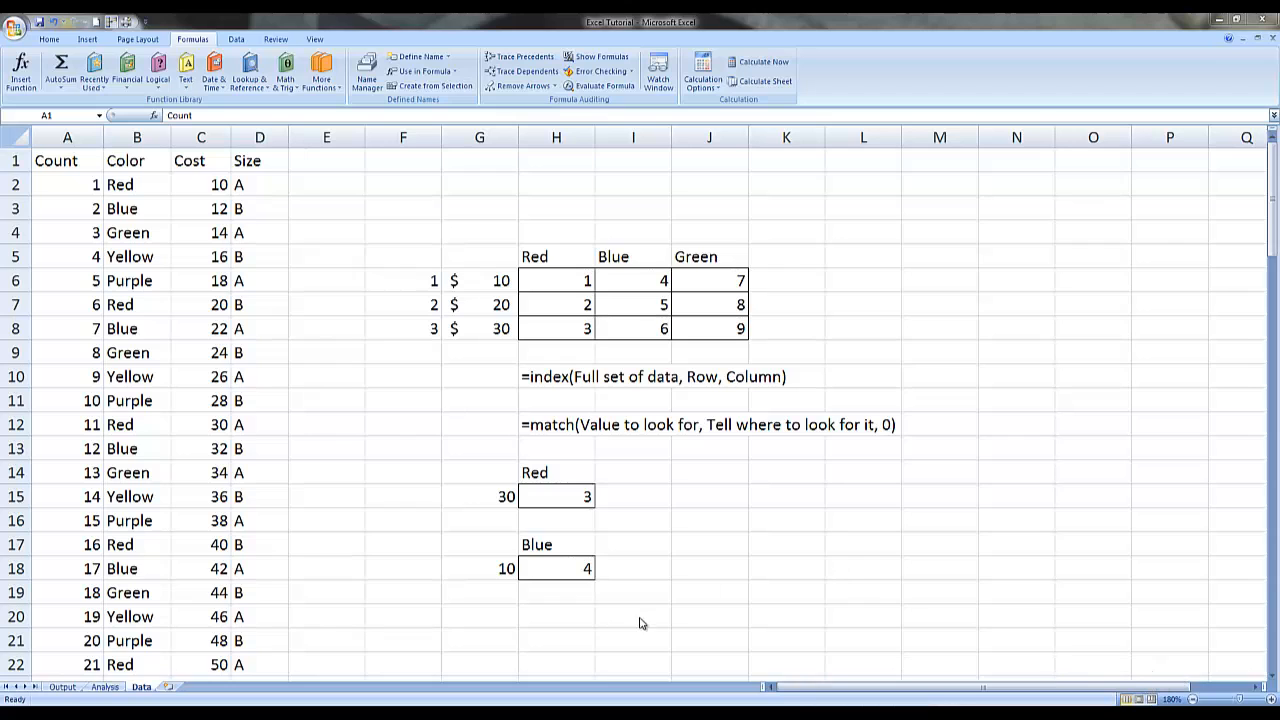
left_click(170, 688)
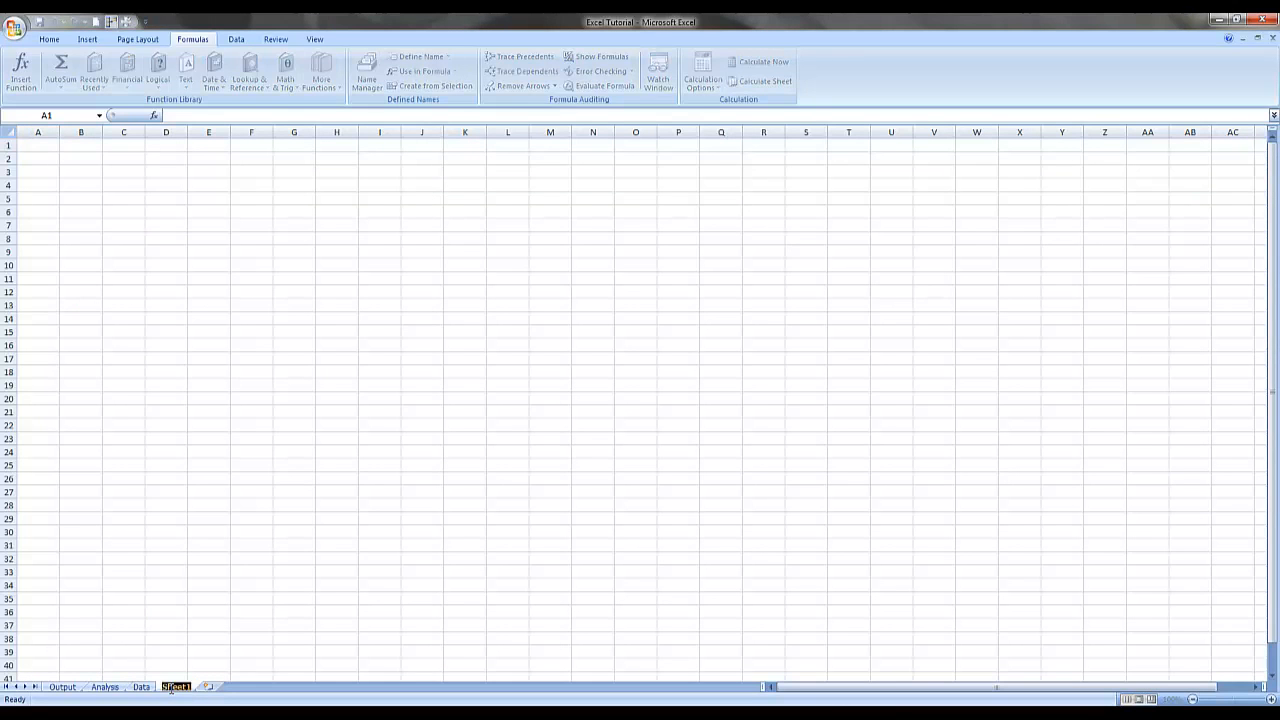
type("named_range")
key("Return")
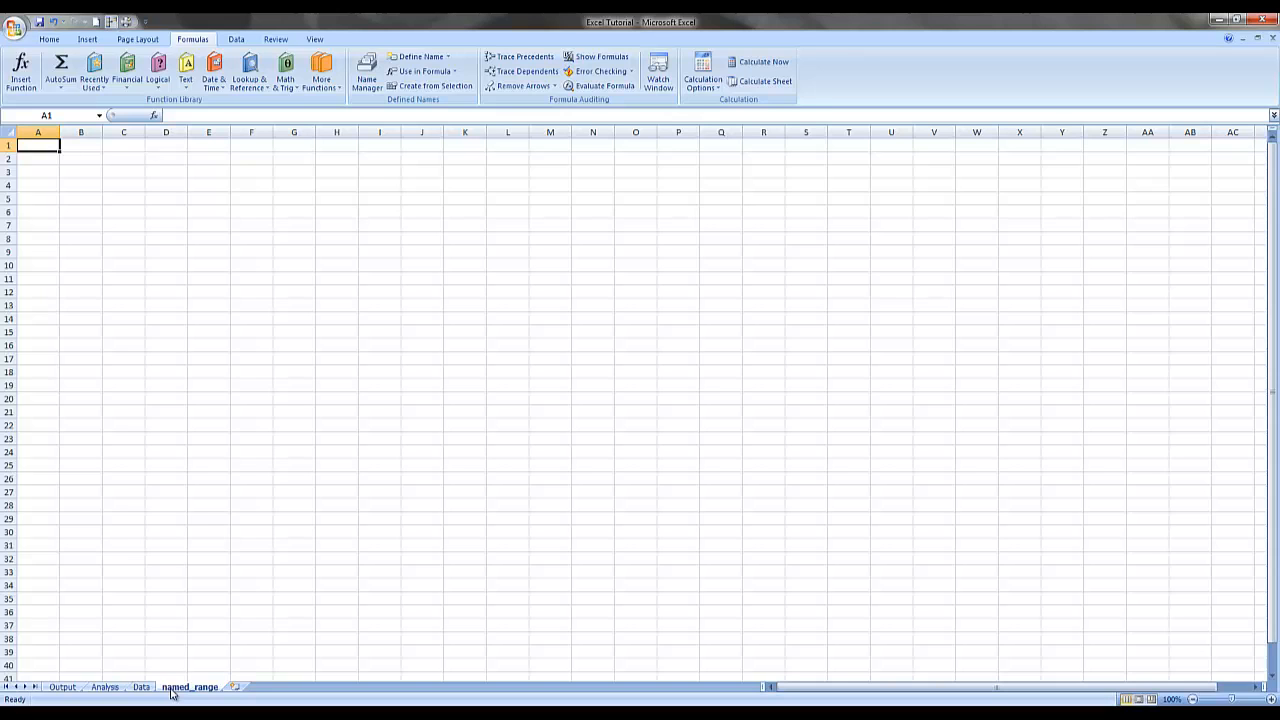
Enlarge the named_range sheet's zoom to 180%.
left_click(148, 689)
left_click(185, 689)
left_click(1271, 699)
left_click(1271, 699)
left_click(1271, 699)
left_click(1271, 699)
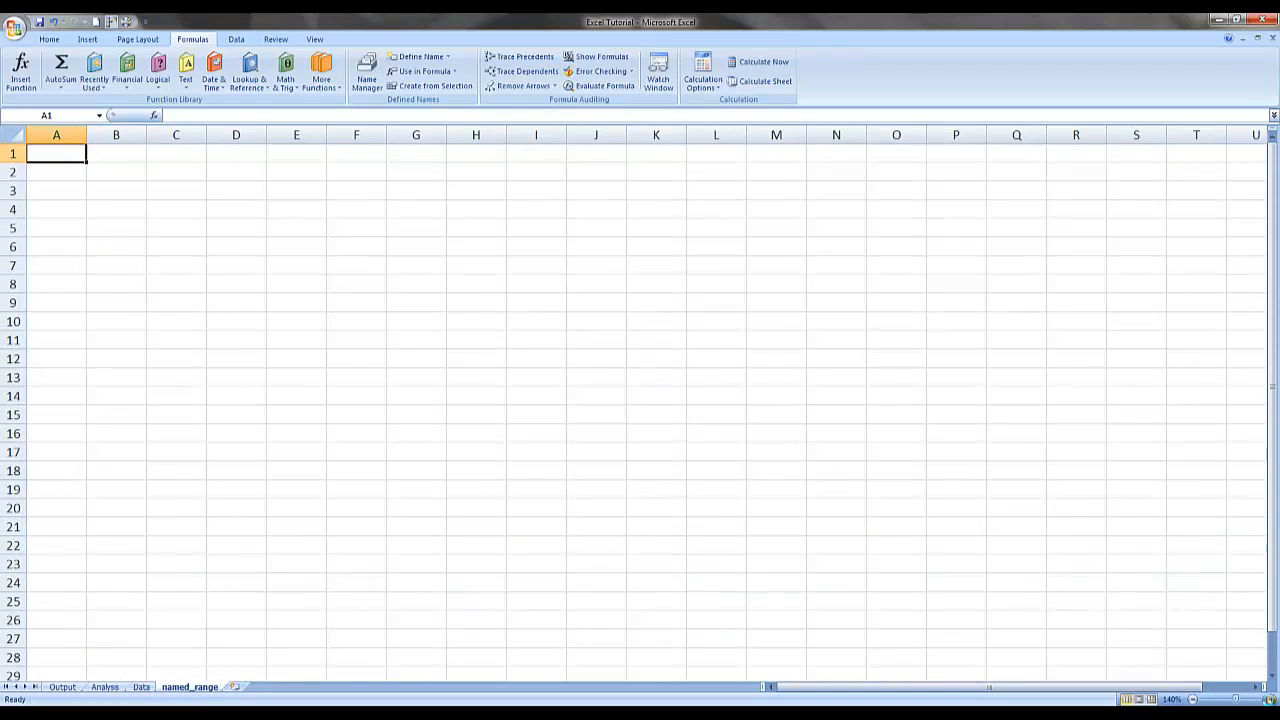
left_click(1271, 699)
left_click(1271, 699)
left_click(1271, 699)
left_click(1271, 699)
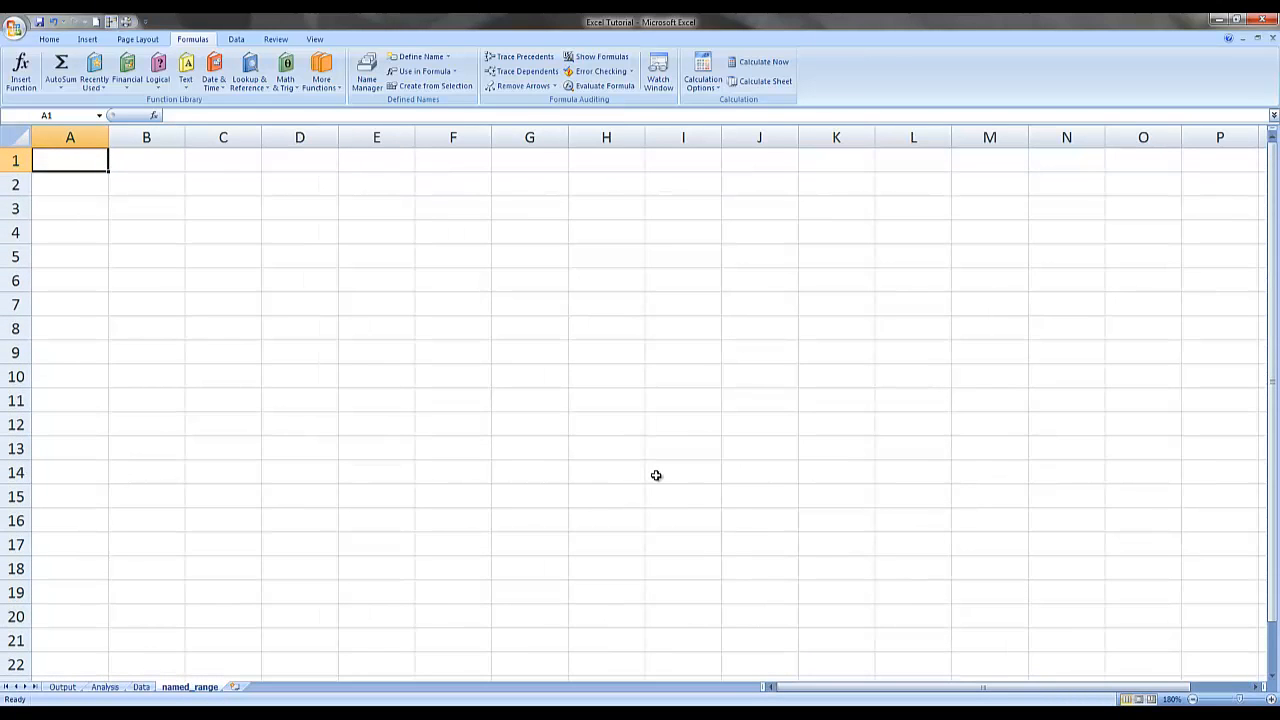
Enter the row labels Product1, Product2 and Product3 in cells A2 to A4.
key("Down")
type("Product1")
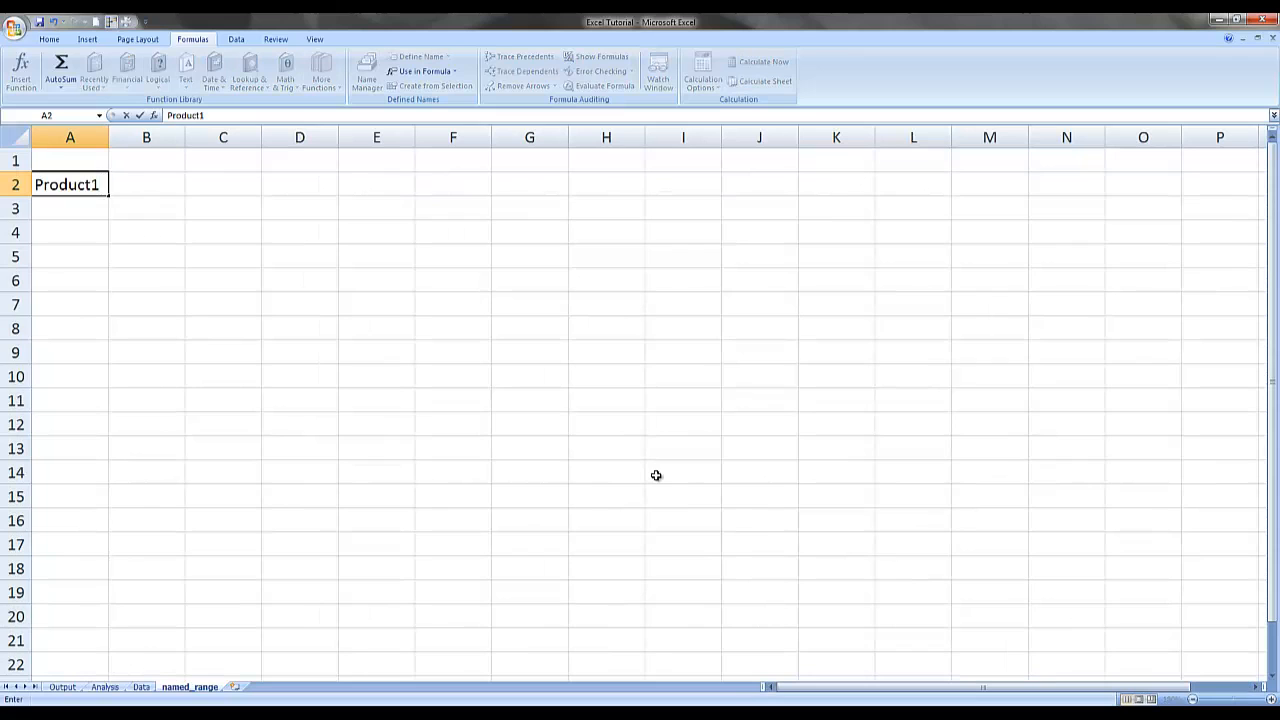
key("Return")
type("Produc")
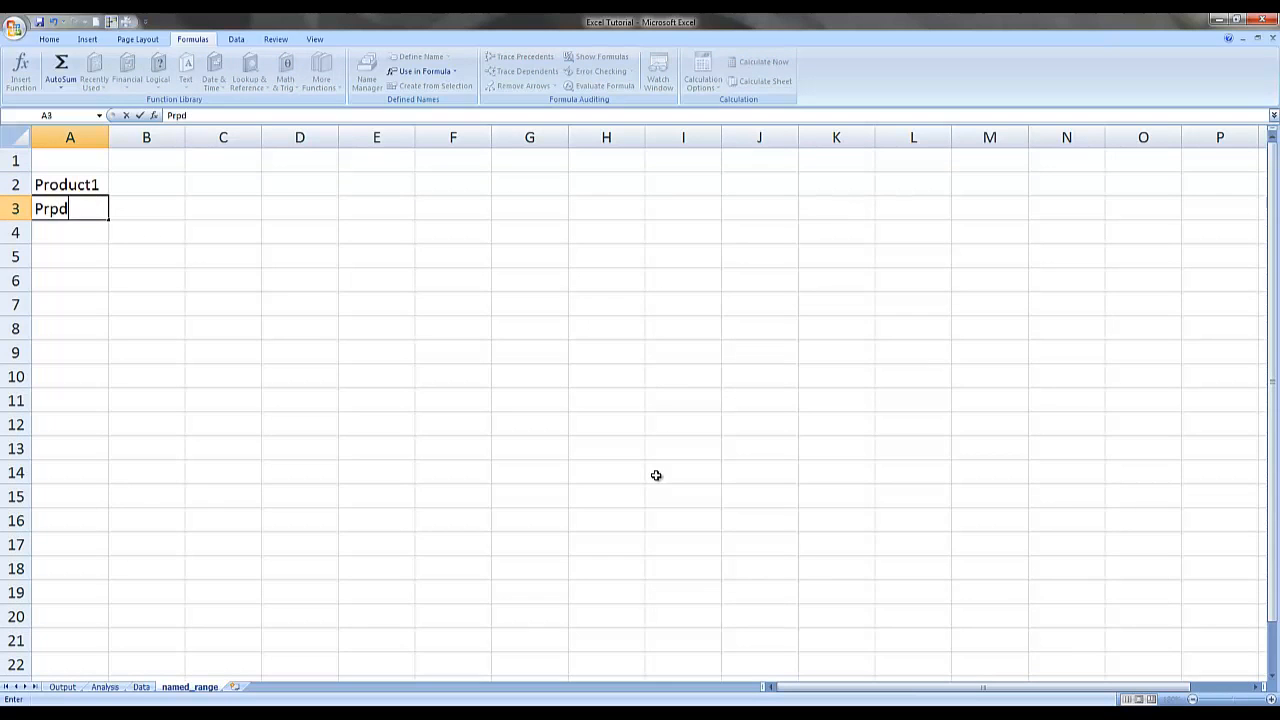
type("t2")
key("Return")
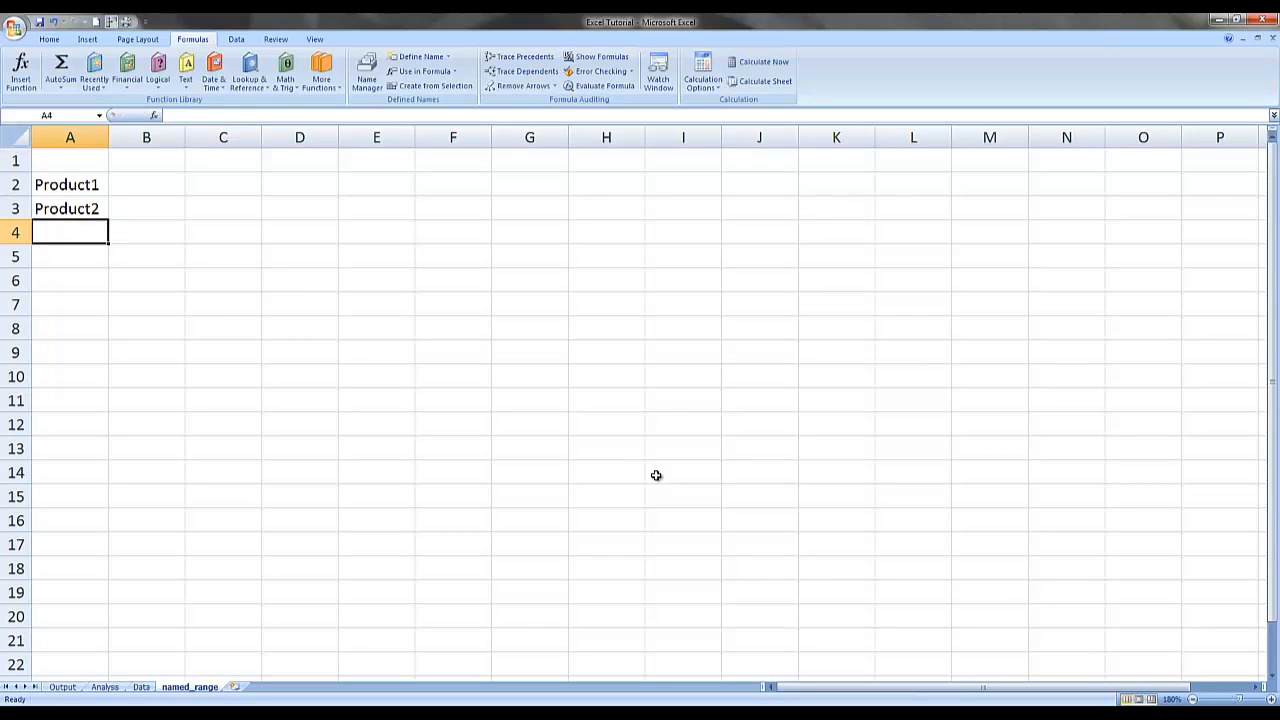
type("Product3")
key("Return")
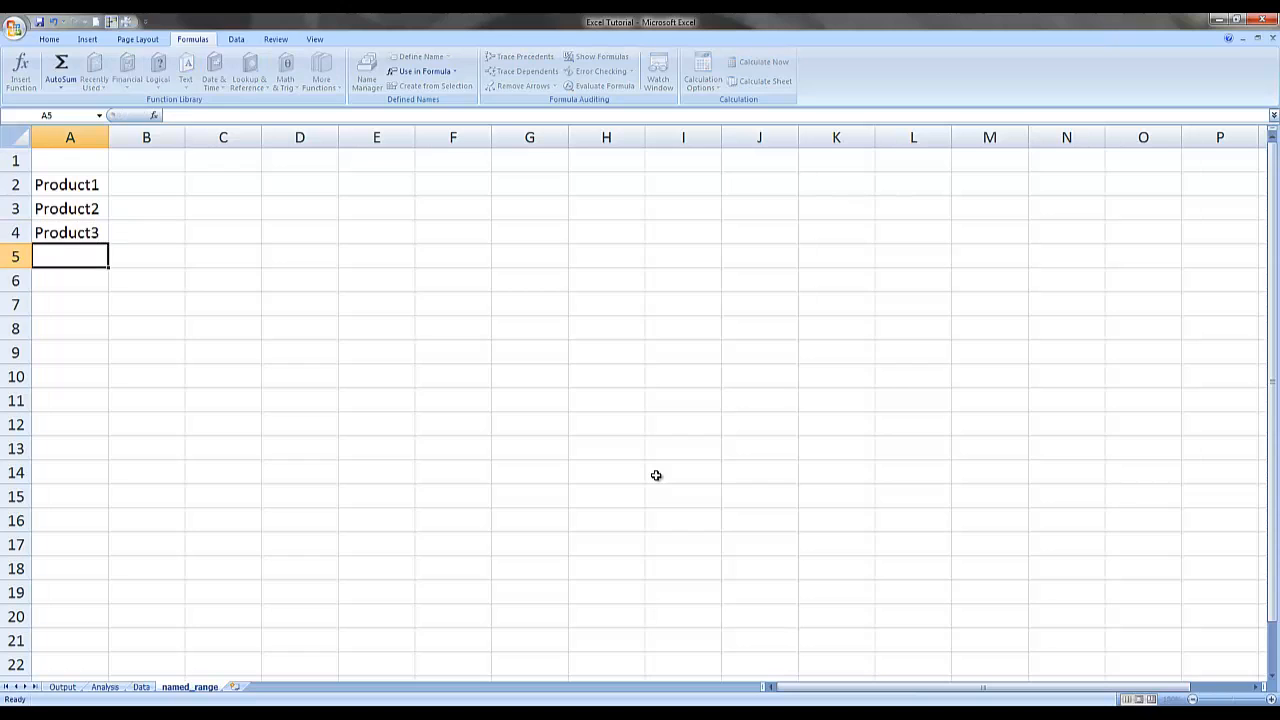
Enter the column header Product in cell A1, above the product labels.
key("Up")
key("Up")
key("Up")
key("Up")
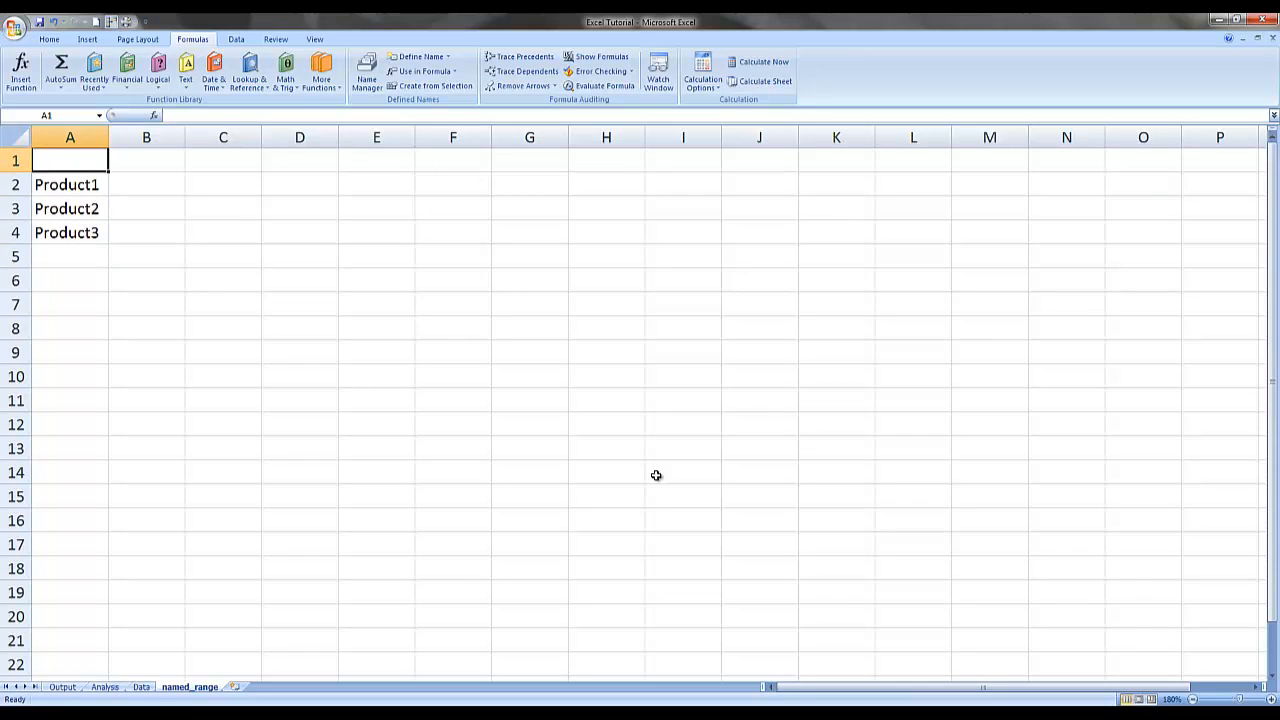
type("Product")
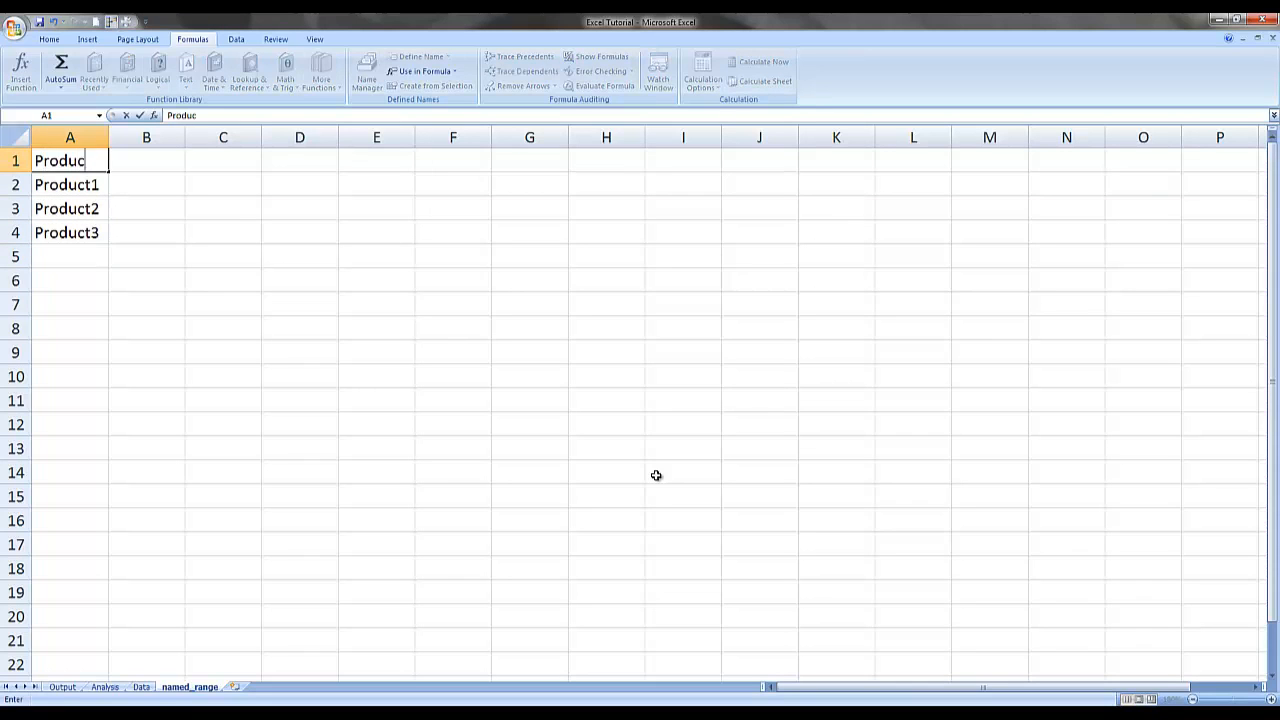
key("Return")
key("Up")
key("Right")
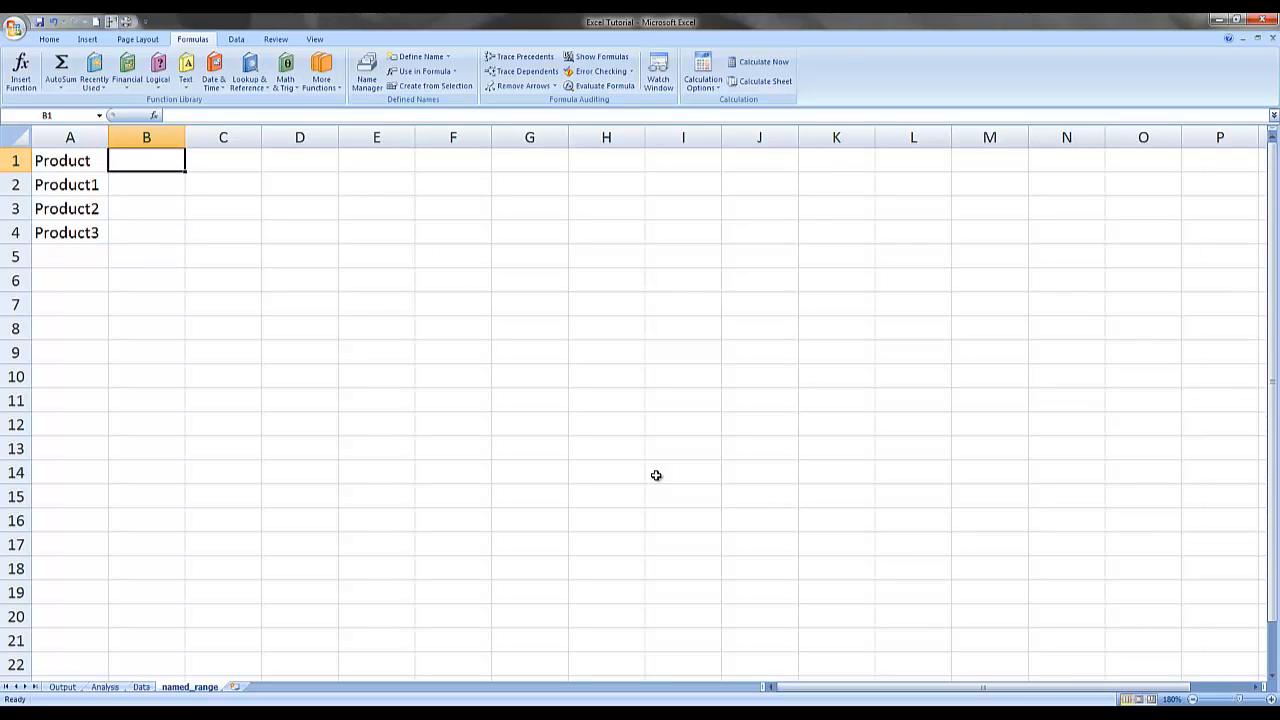
type("January")
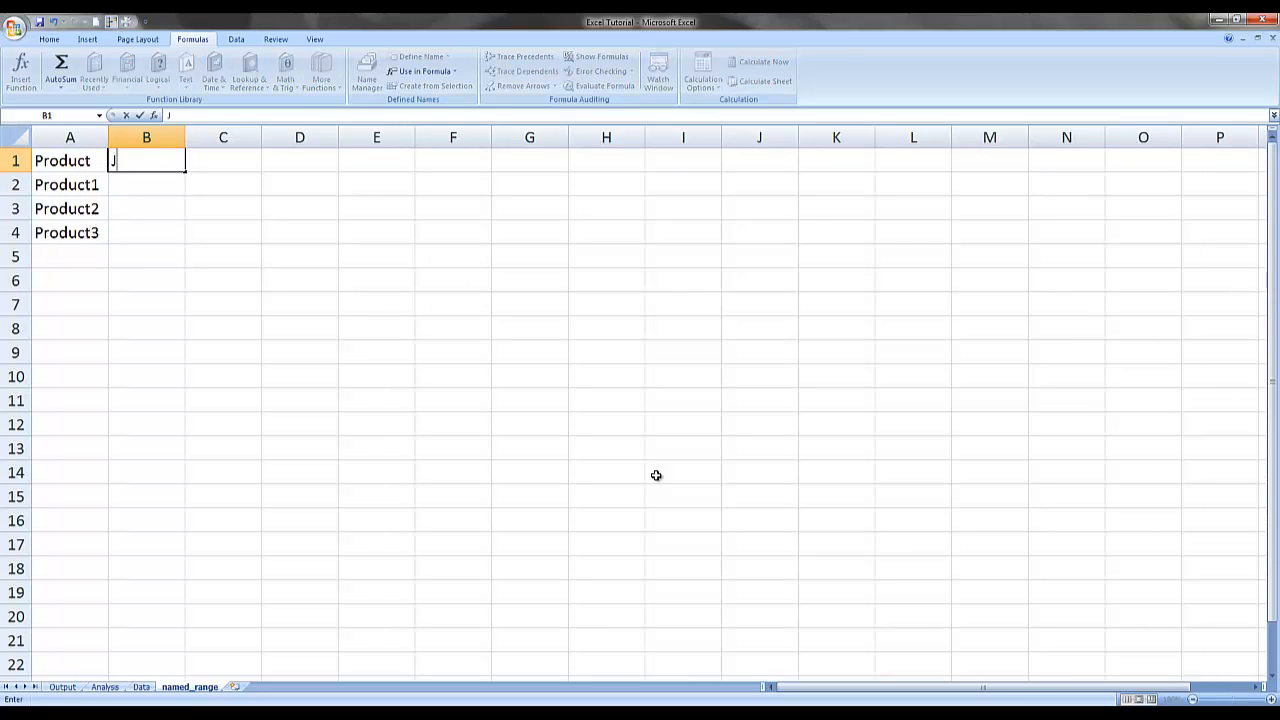
key("Tab")
type("Februa")
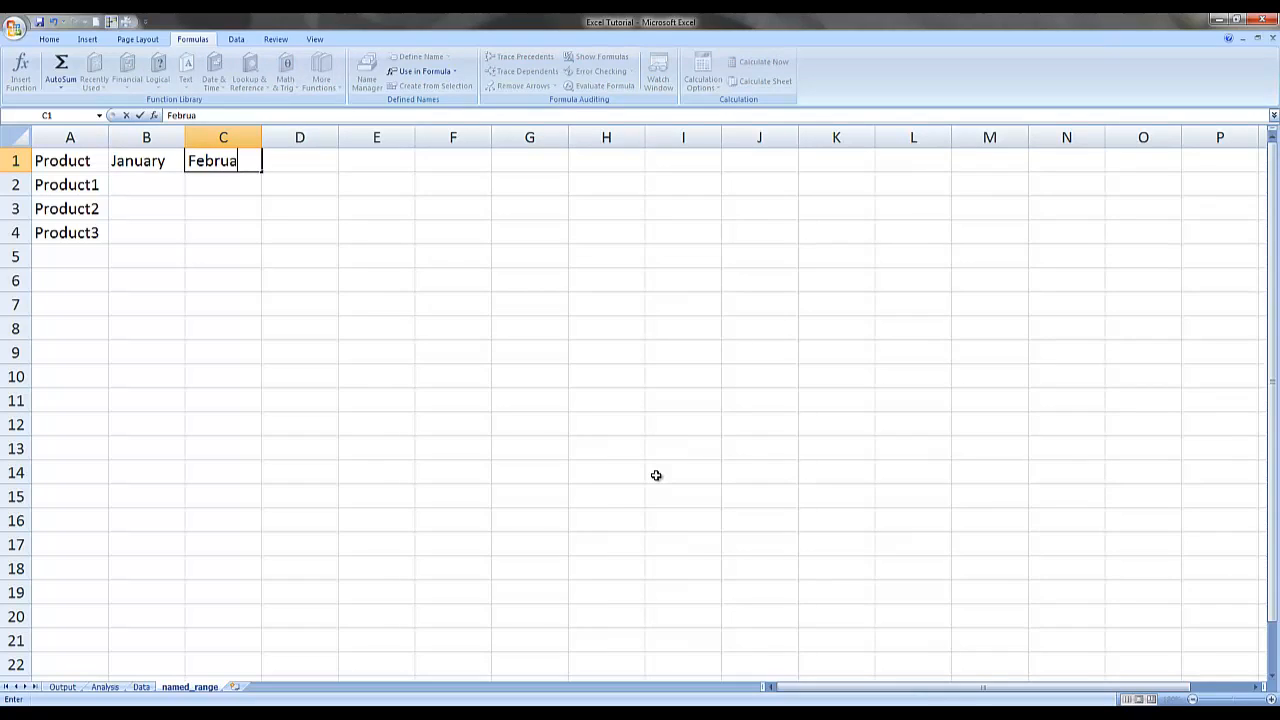
key("Tab")
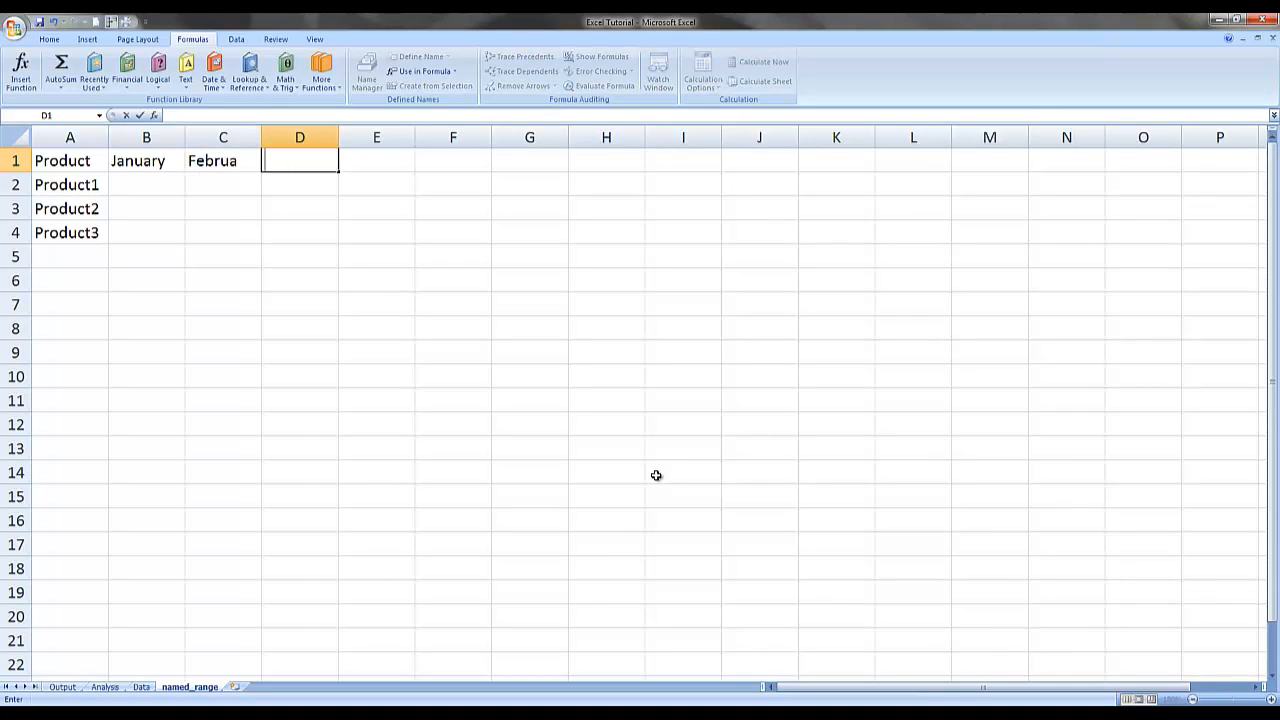
key("Left")
key("Left")
key("Right")
key("Delete")
key("Left")
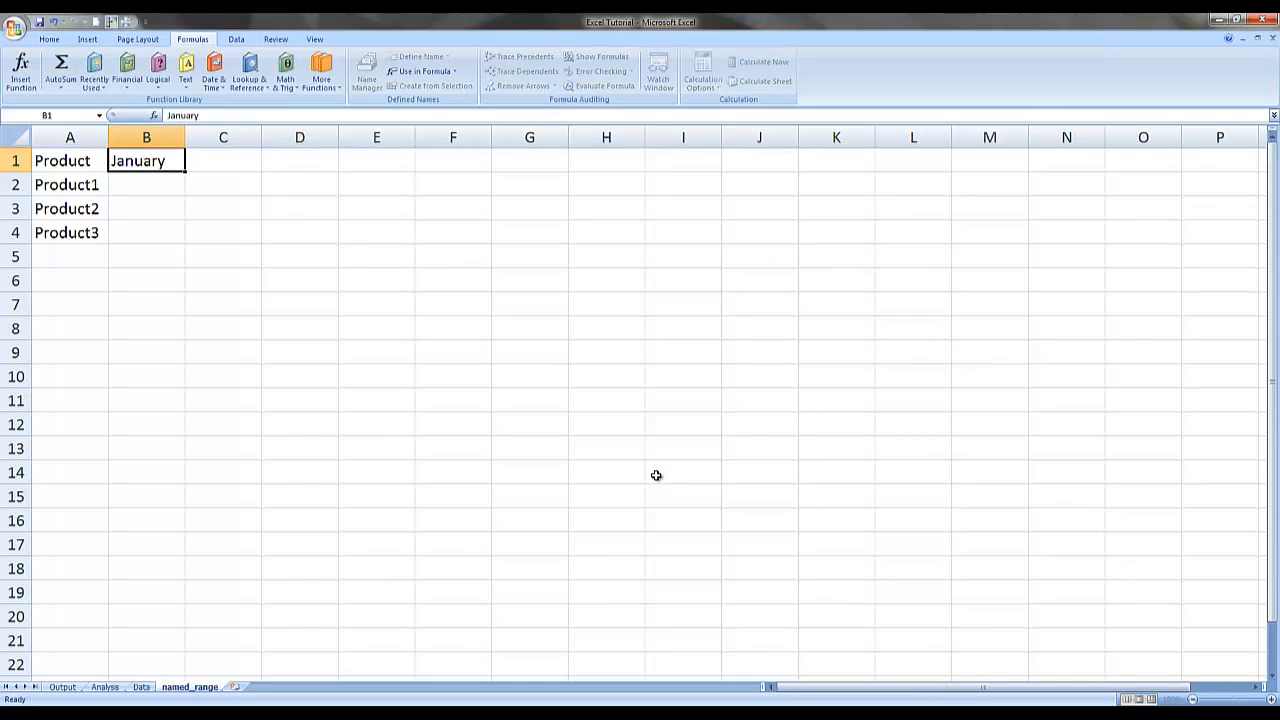
Enter the column headers Month1 in B1 and Month2 in C1.
key("BackSpace")
type("Month1")
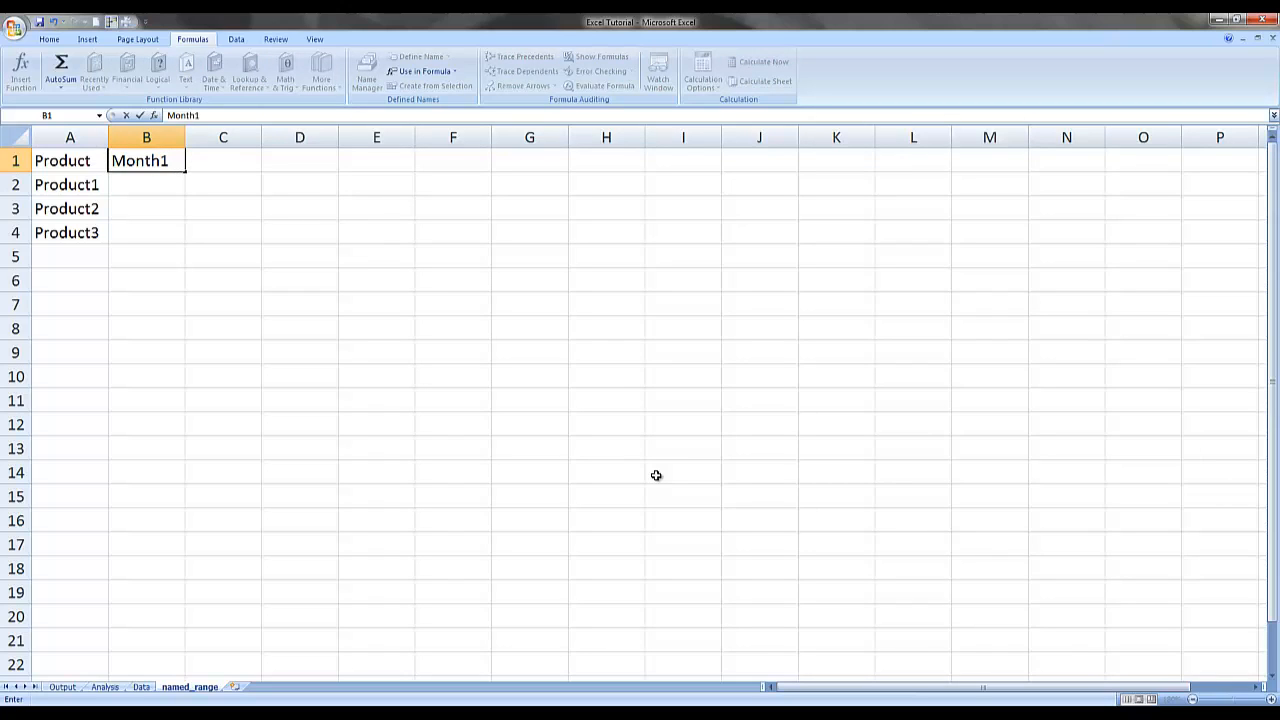
key("Right")
type("Mon")
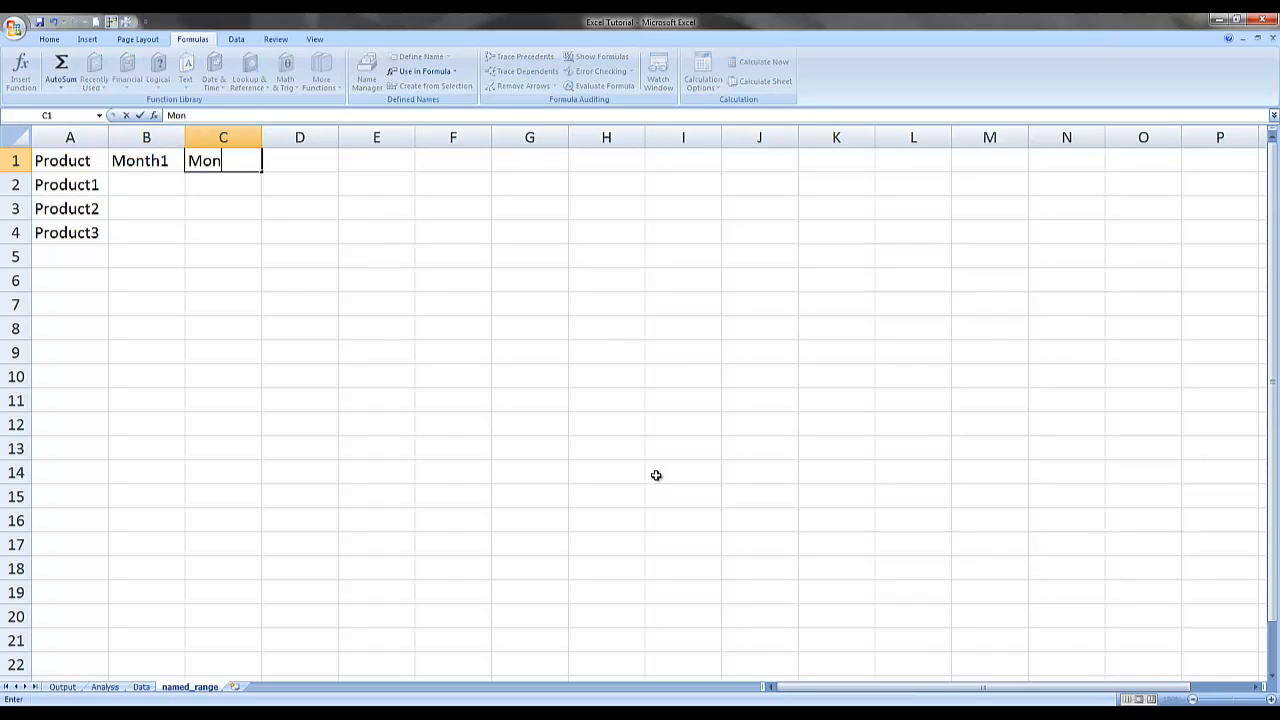
type("th2")
key("Return")
Extend the month header series from B1:C1 across row 1 through Month12 in M1.
key("Up")
key("Left")
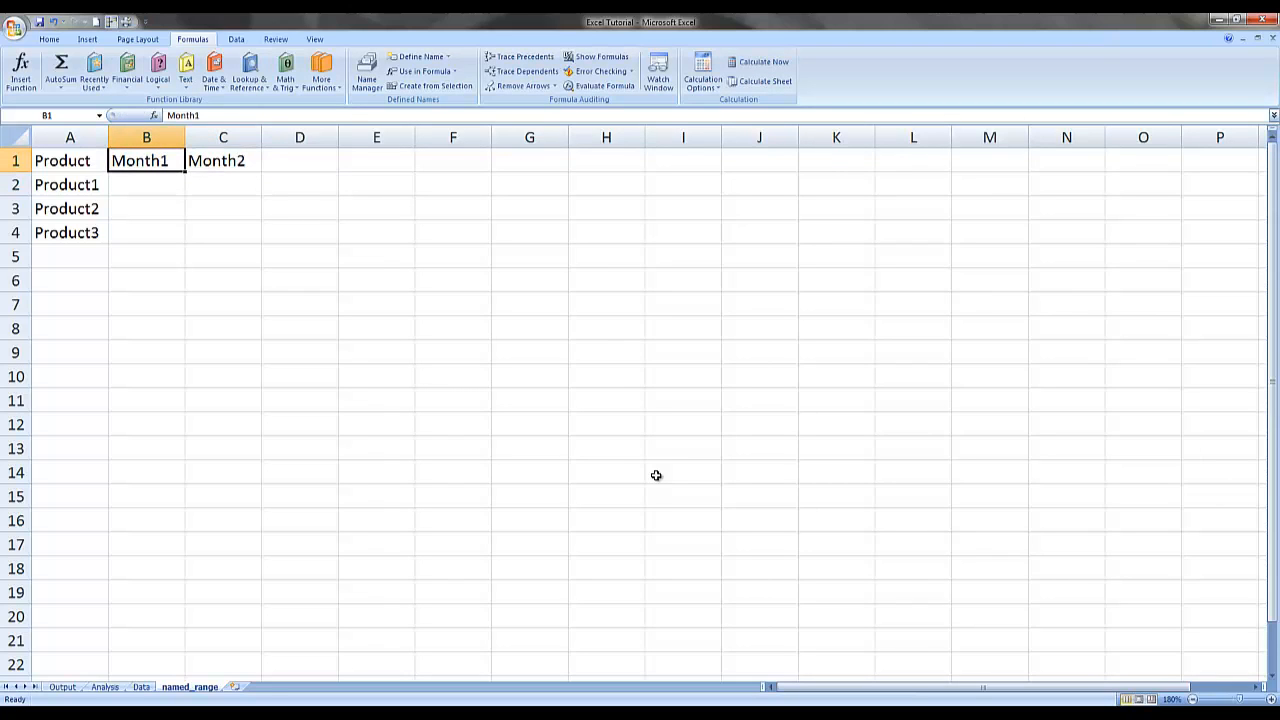
key("shift+Right")
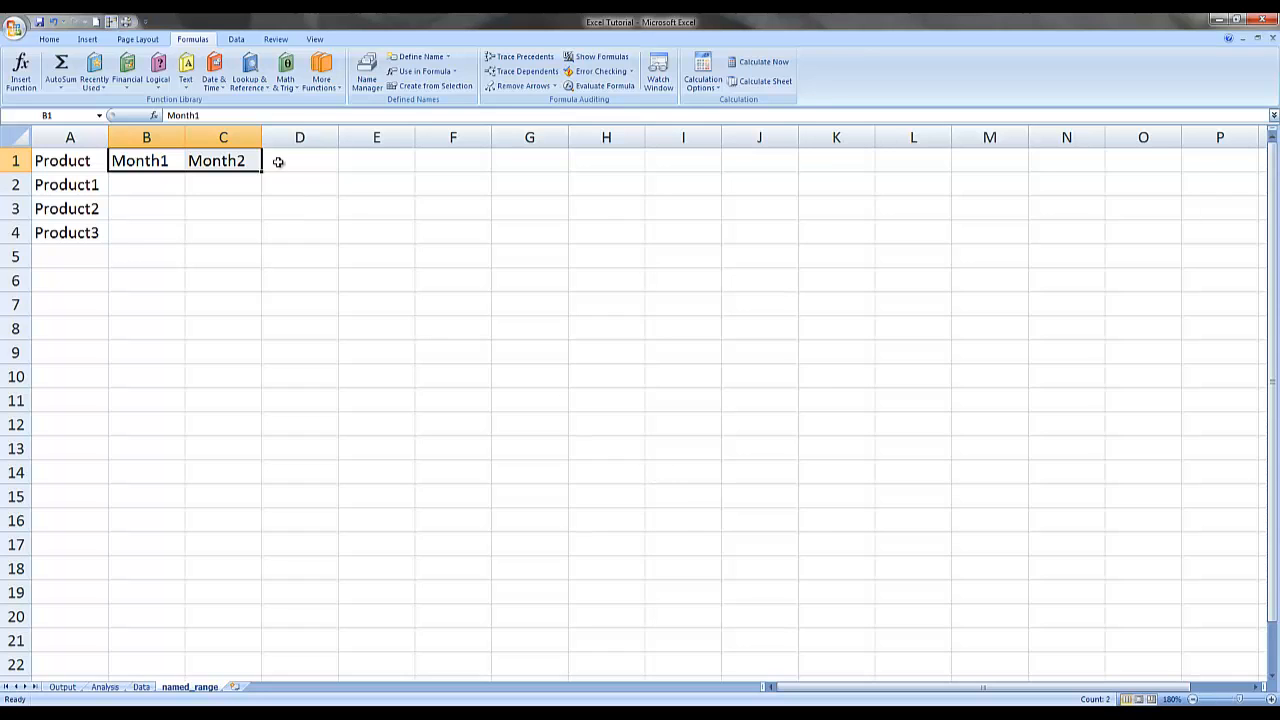
left_click_drag(263, 171, 1013, 167)
Enter 10 as the Month1 value for Product1 in cell B2.
left_click(142, 180)
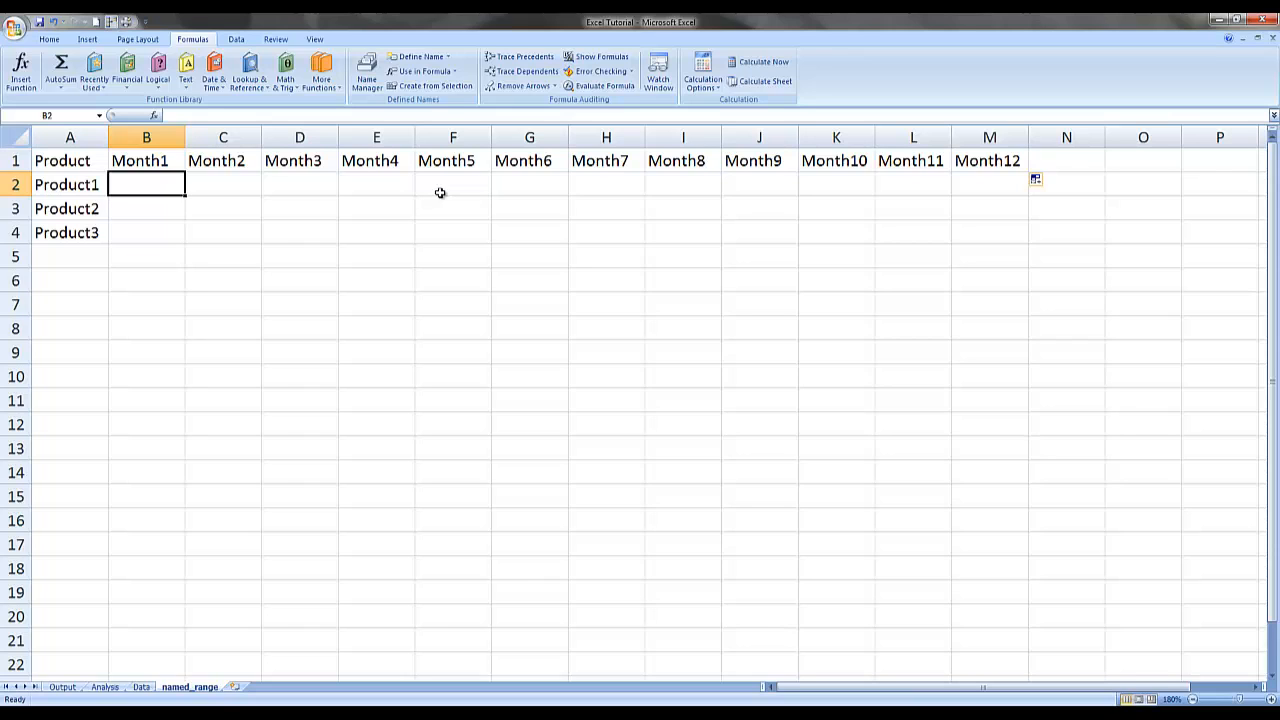
type("10")
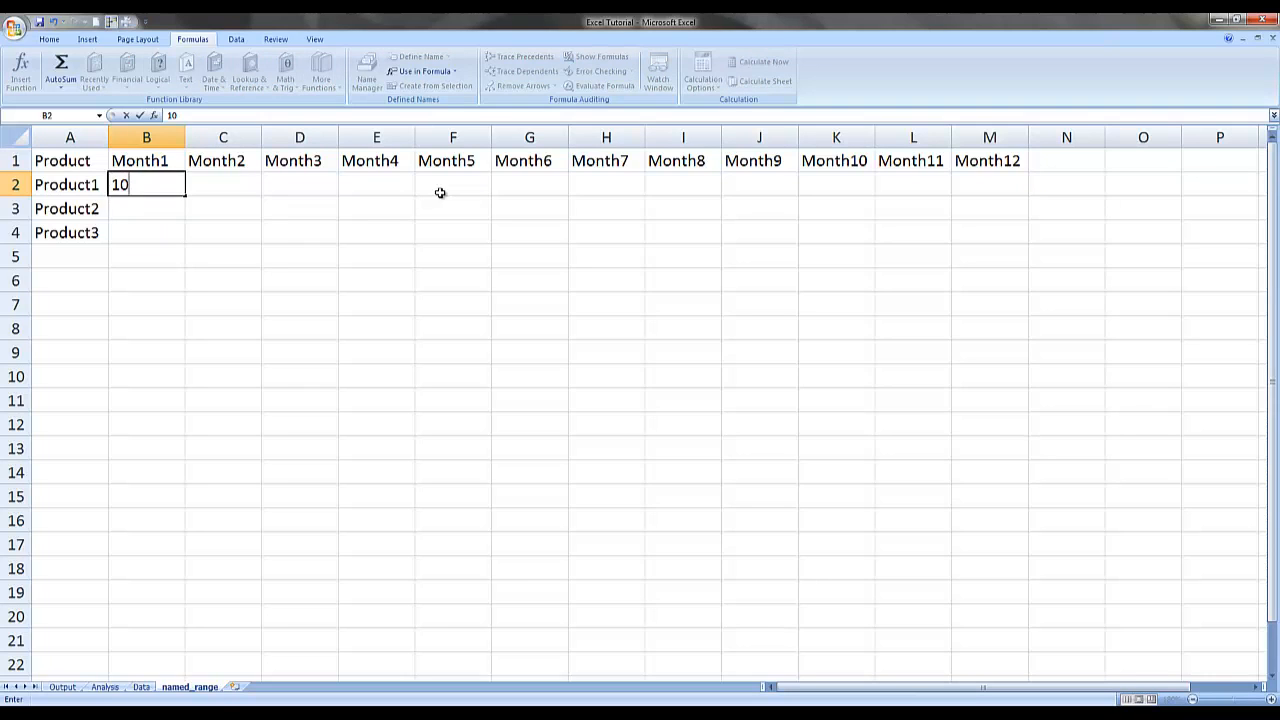
key("Return")
Enter the formula =B2+RAND()*10 in cell C2 for Product1's Month2 value.
key("Up")
key("Right")
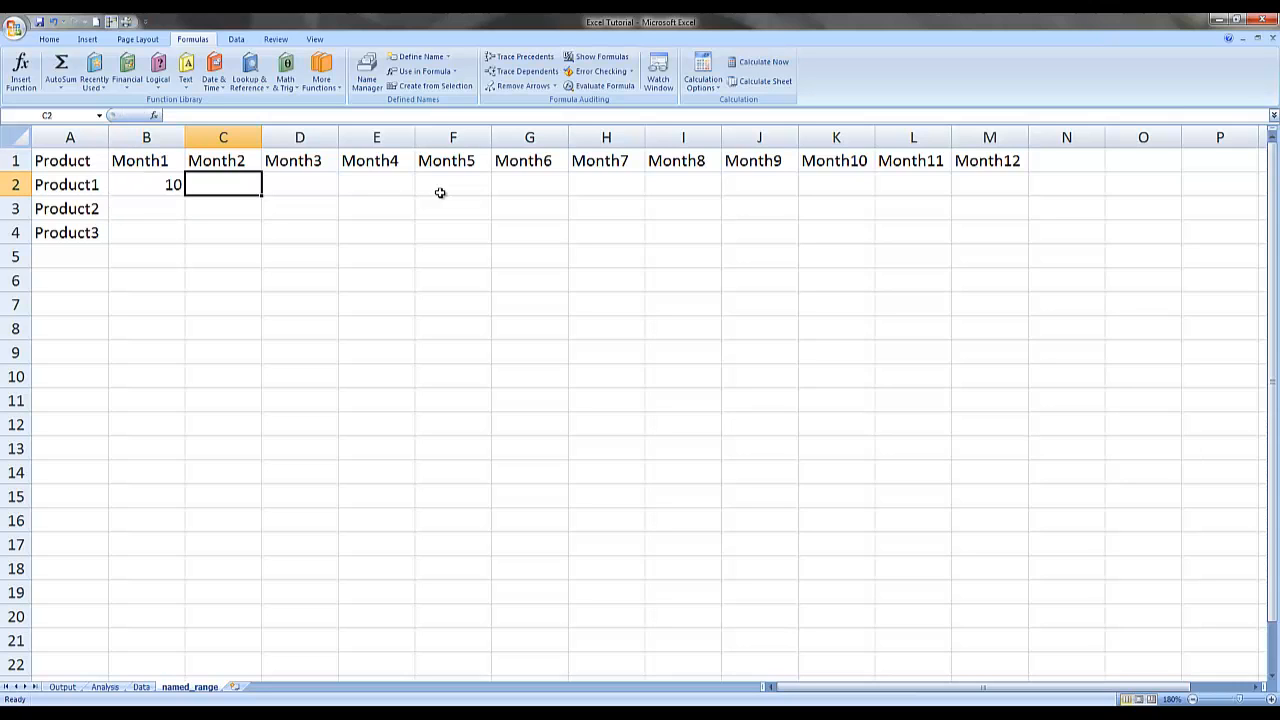
type("=")
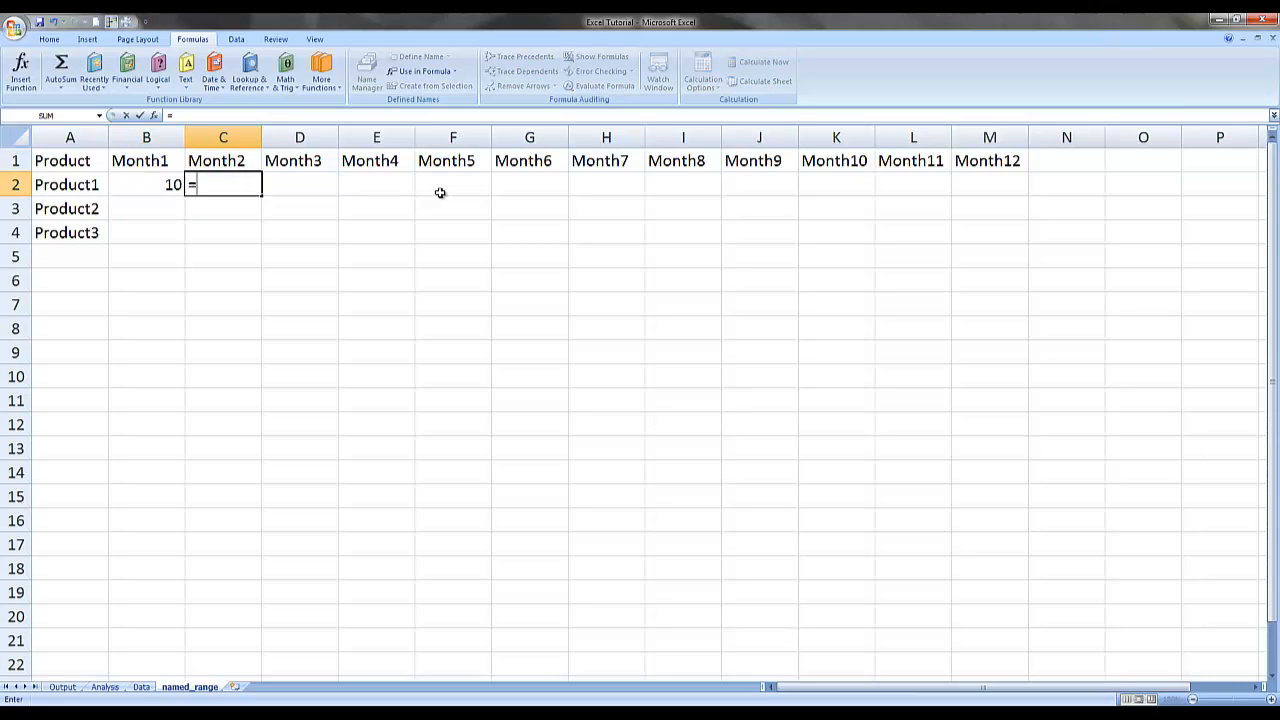
key("Left")
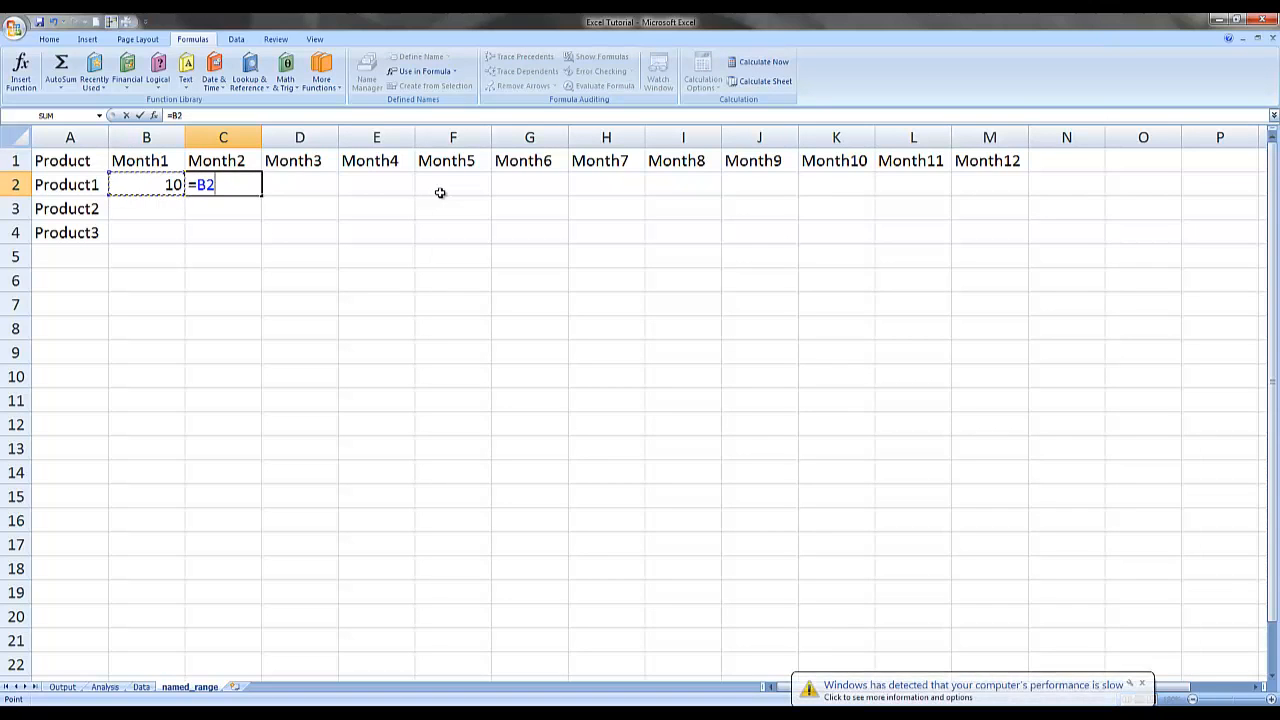
type("+rand()")
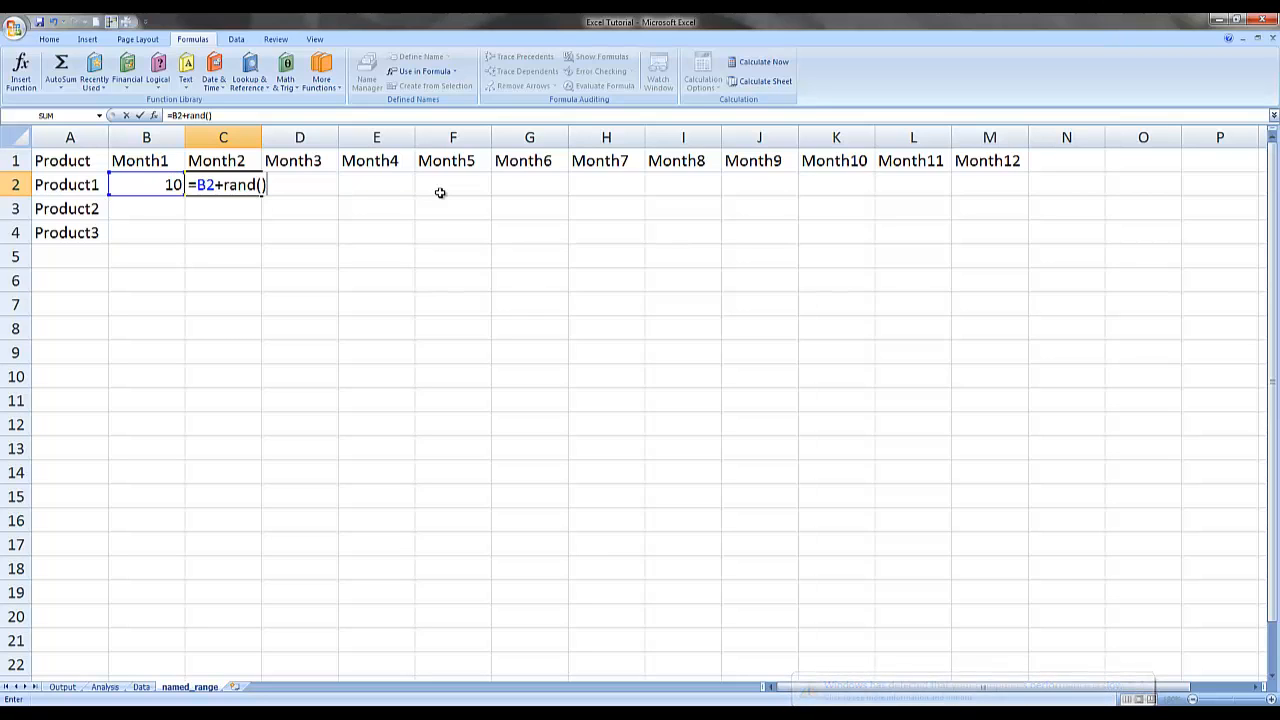
type("*")
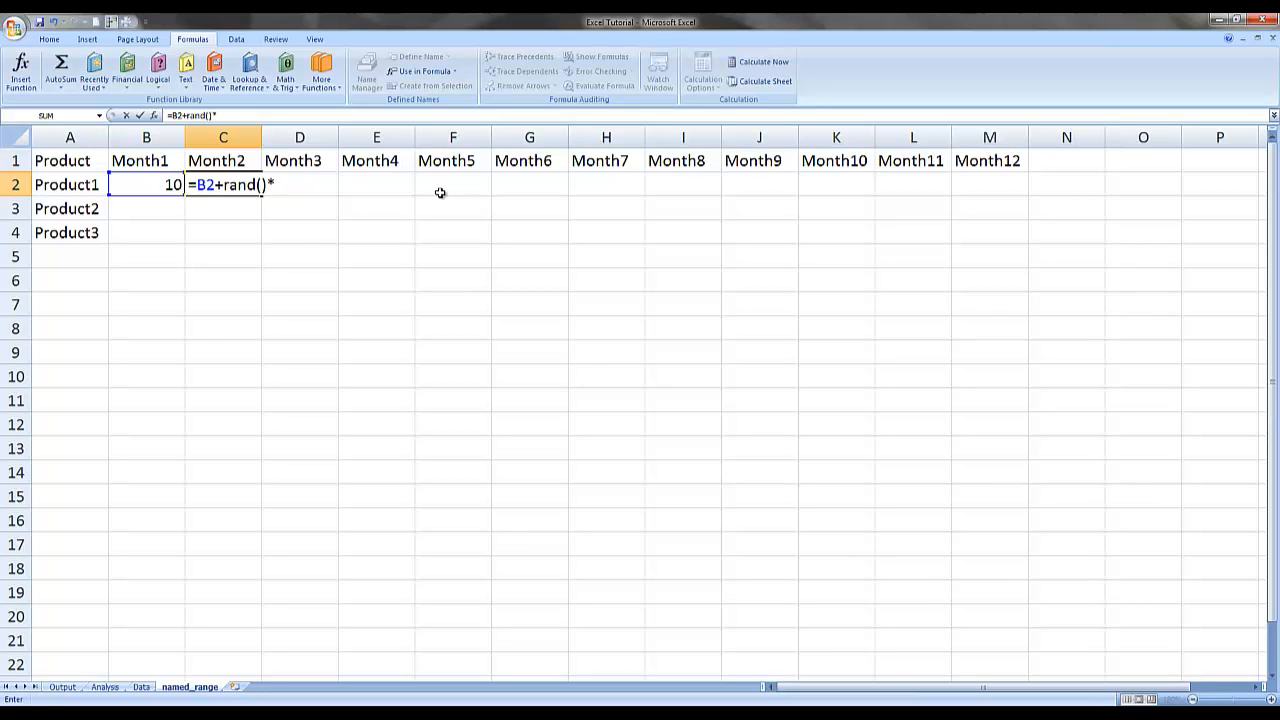
type("10")
key("Return")
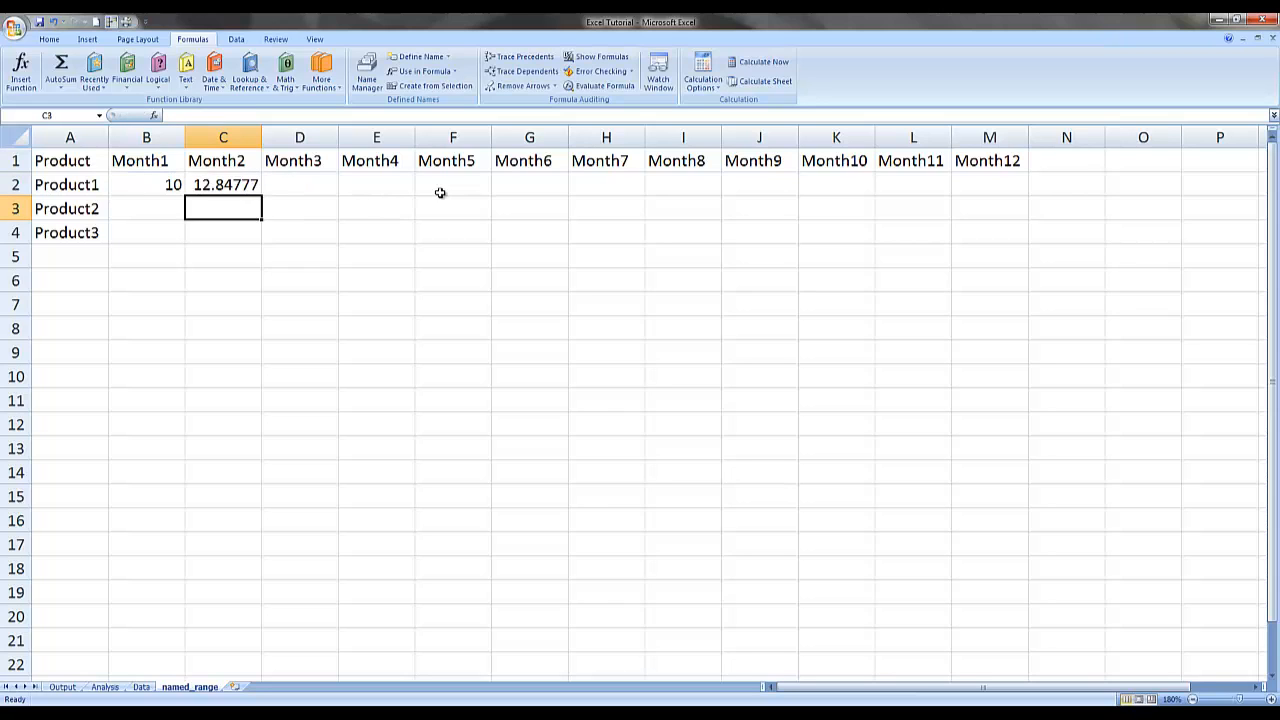
Copy the formula in C2 across the Product1 row through Month12 in cell M2.
key("Up")
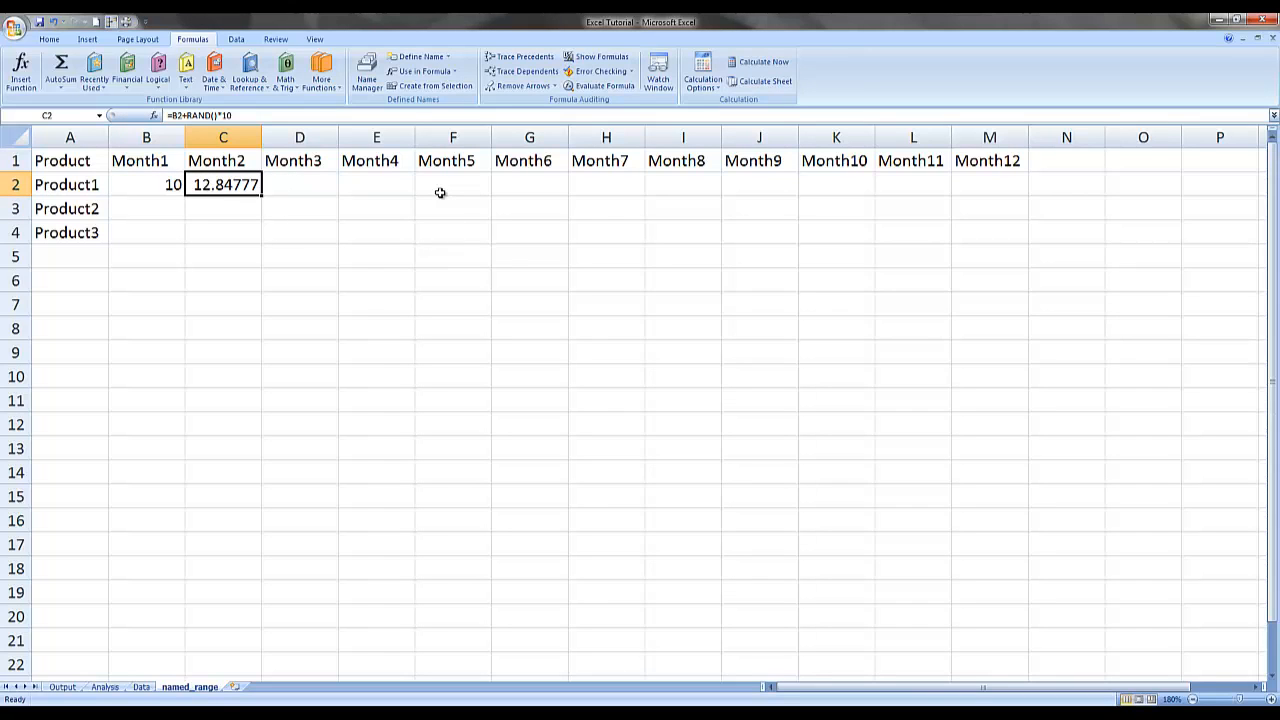
key("F2")
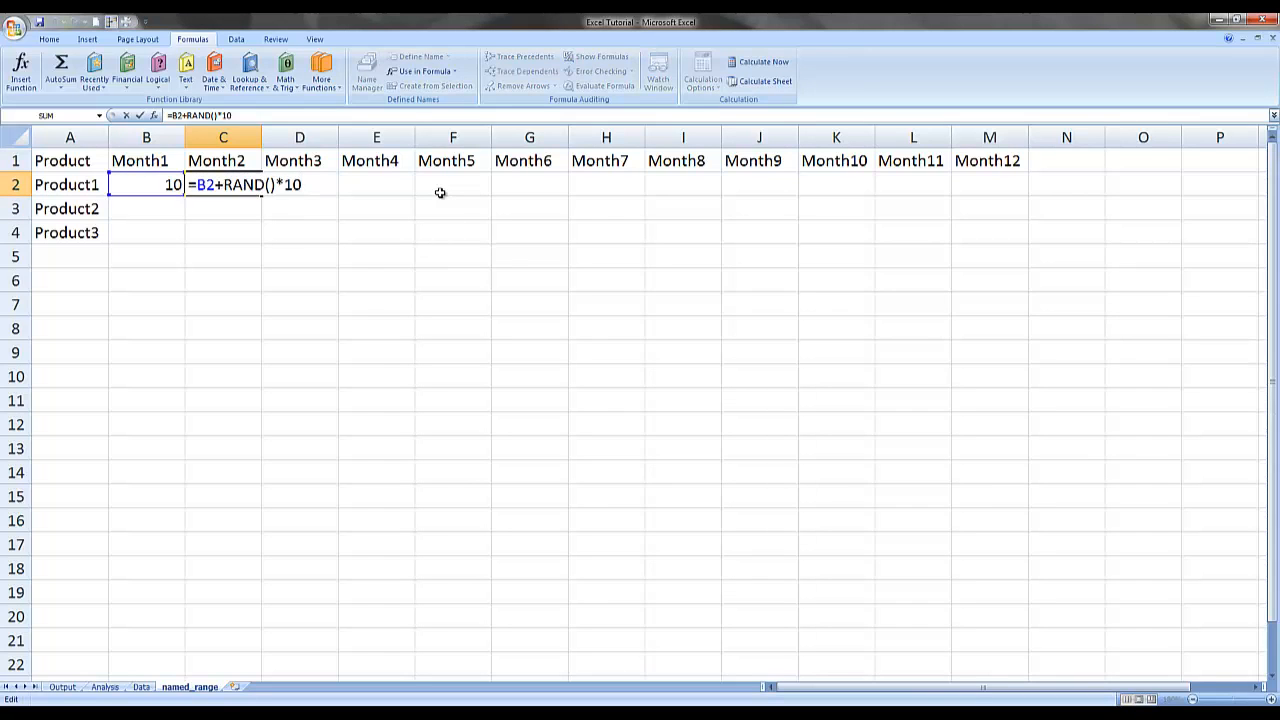
key("Escape")
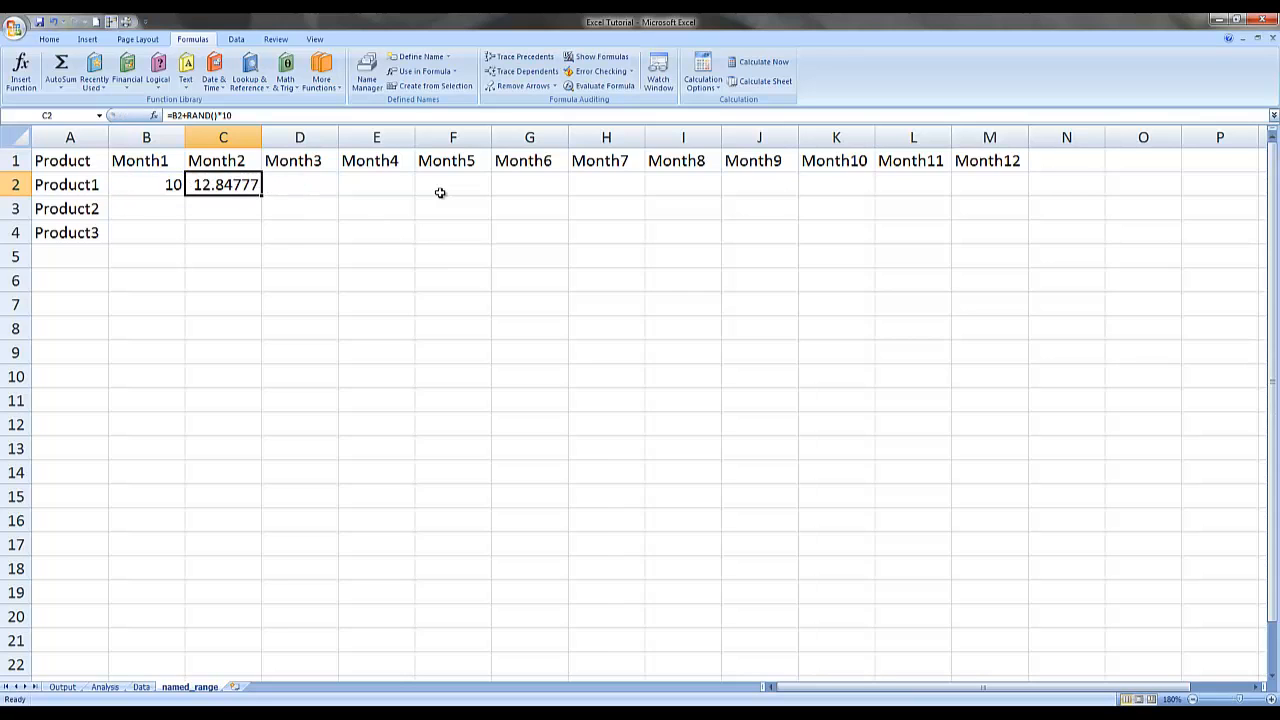
key("ctrl+c")
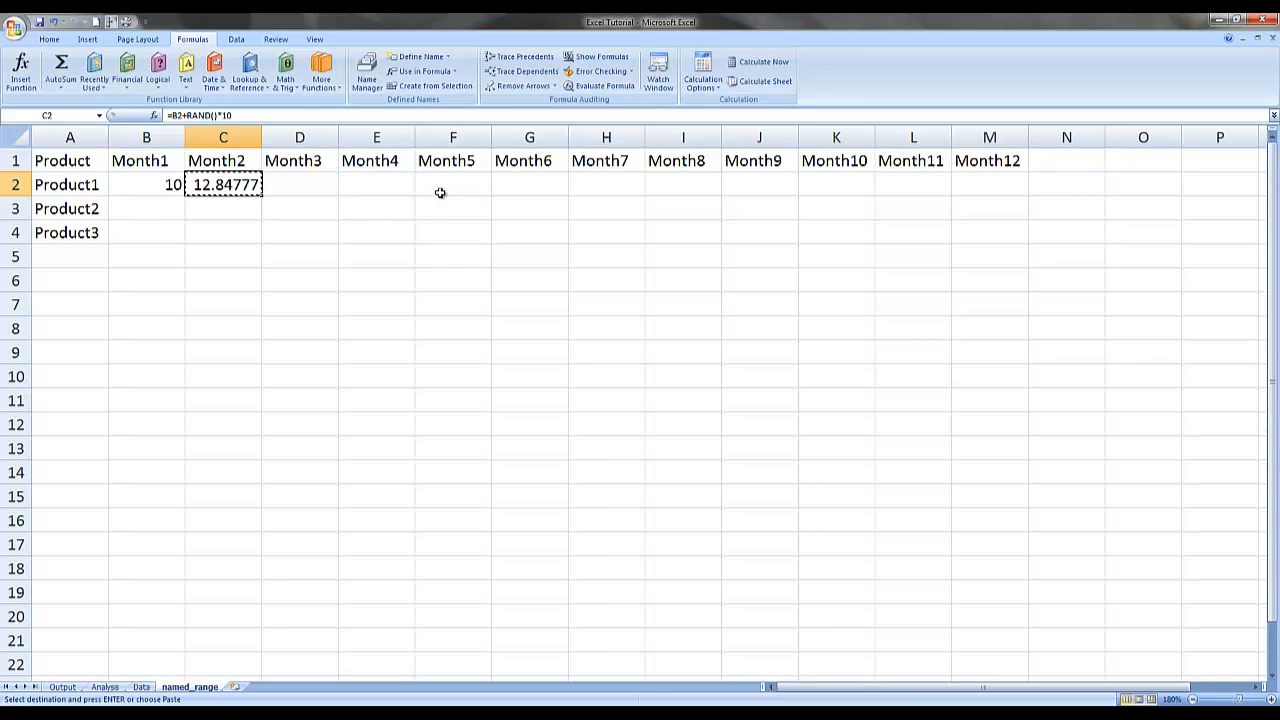
key("Right")
key("Right")
key("Right")
key("Right")
key("Right")
key("Right")
key("Right")
key("Right")
key("Right")
key("Right")
key("ctrl+shift+Left")
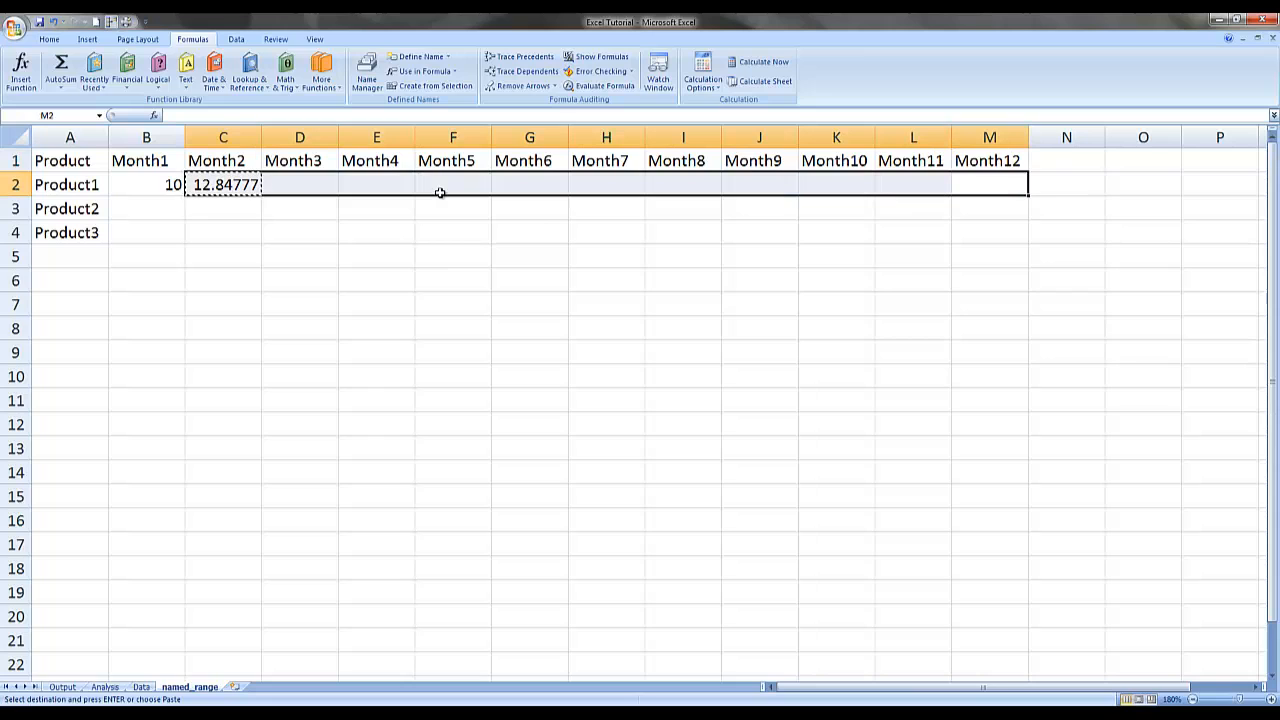
key("ctrl+v")
key("Escape")
Enter the Month1 values 13 for Product2 in cell B3 and 15 for Product3 in cell B4.
key("Left")
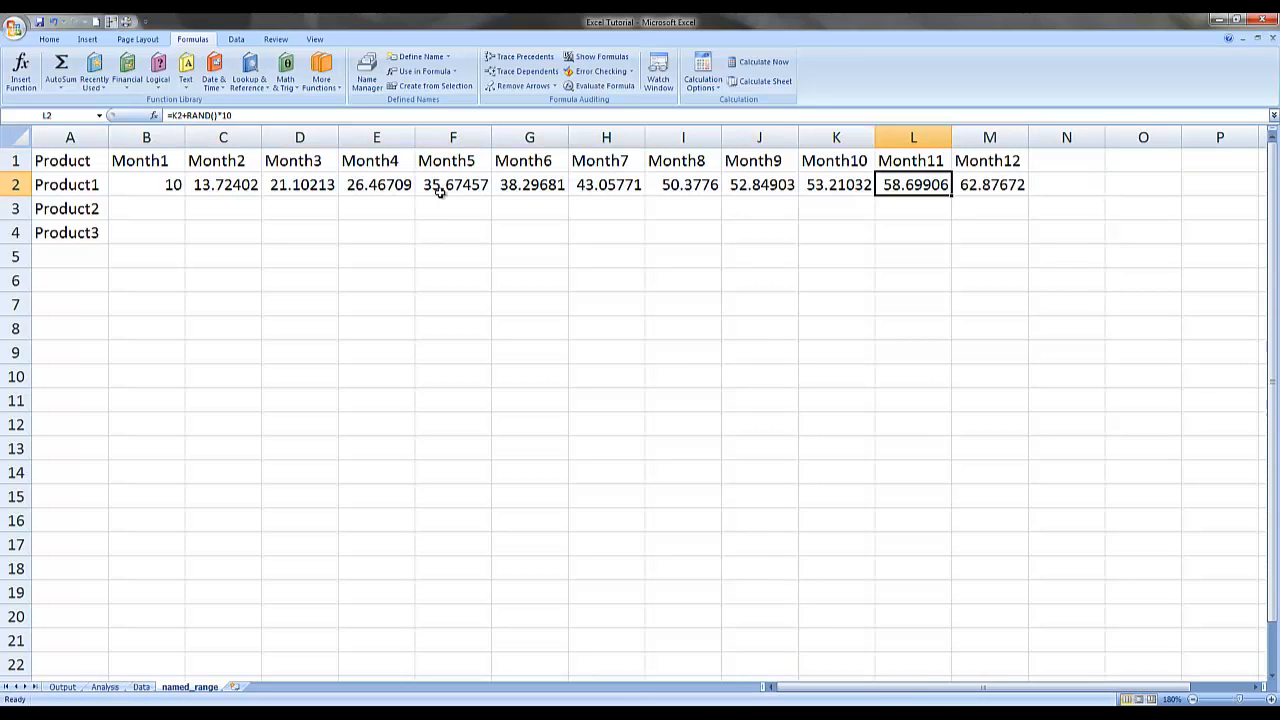
key("Home")
key("Right")
key("Down")
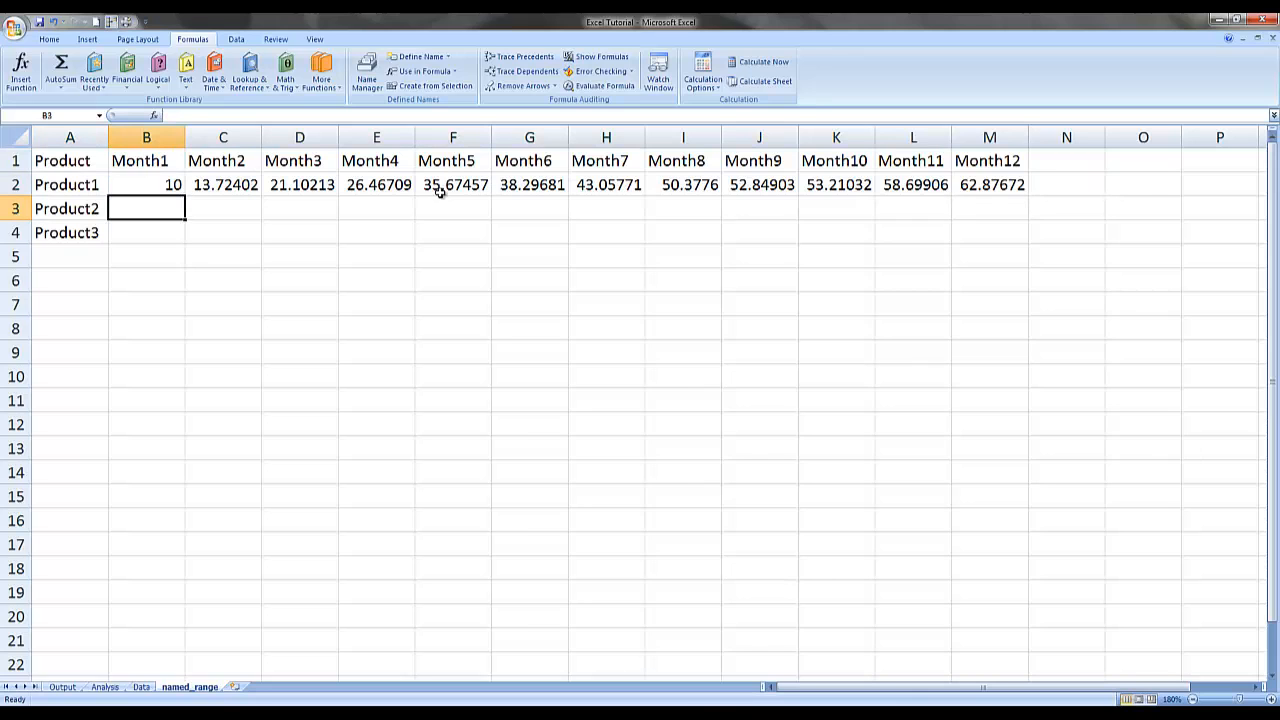
type("13")
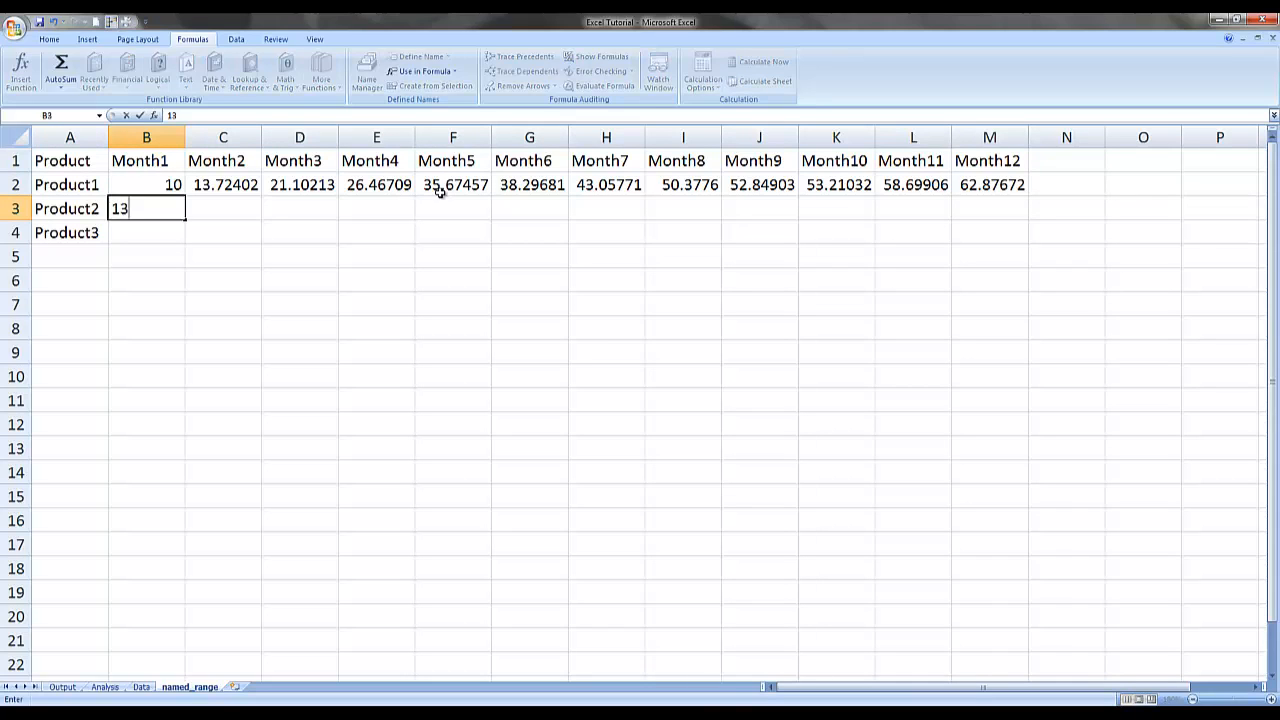
key("Return")
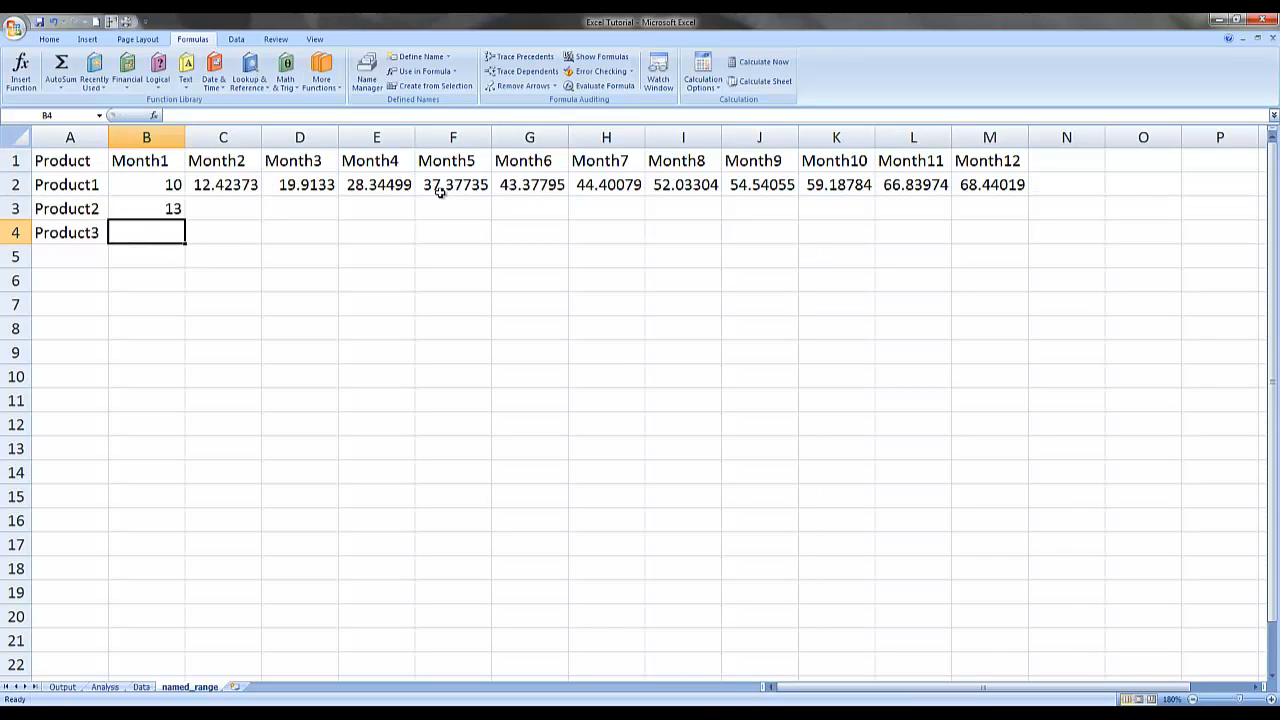
type("15")
key("Return")
Copy the formula in C2 into the Product2 and Product3 rows from Month2 through Month12, range C3:M4.
key("Up")
key("Up")
key("Up")
key("Right")
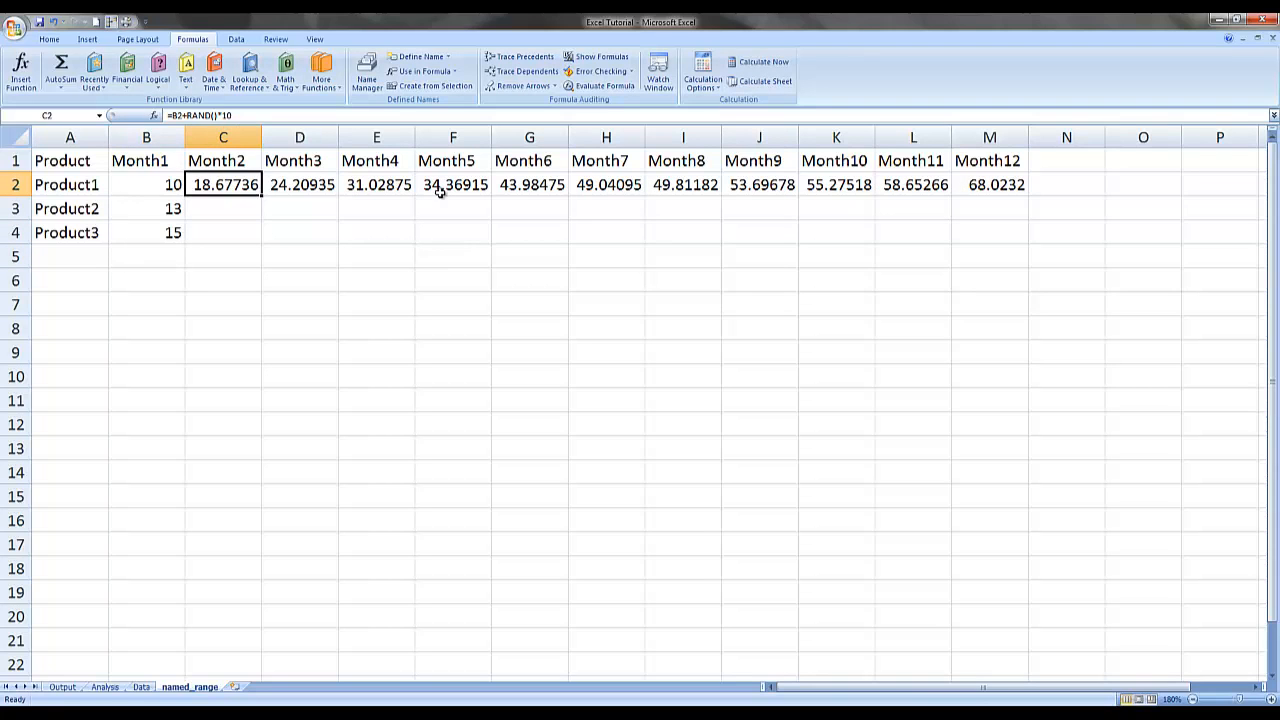
key("ctrl+c")
key("Left")
key("ctrl+Right")
key("Down")
key("shift+Down")
key("ctrl+shift+Left")
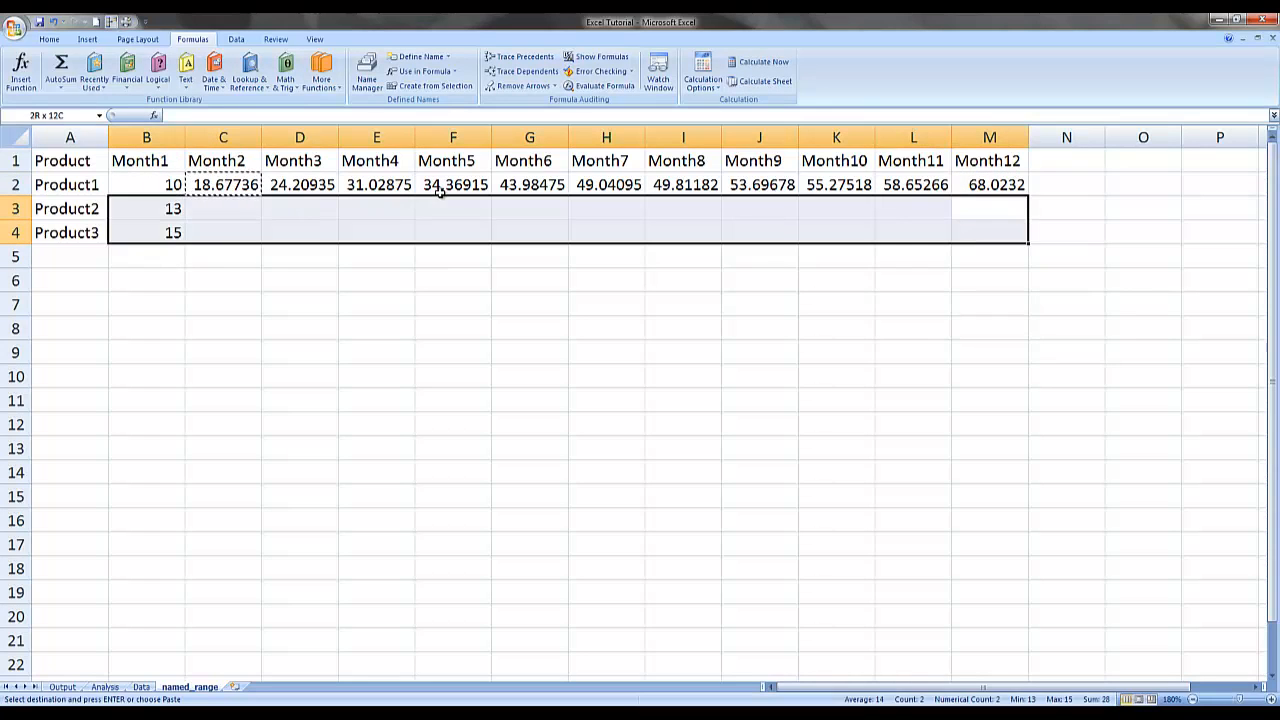
key("shift+Right")
key("ctrl+v")
key("Escape")
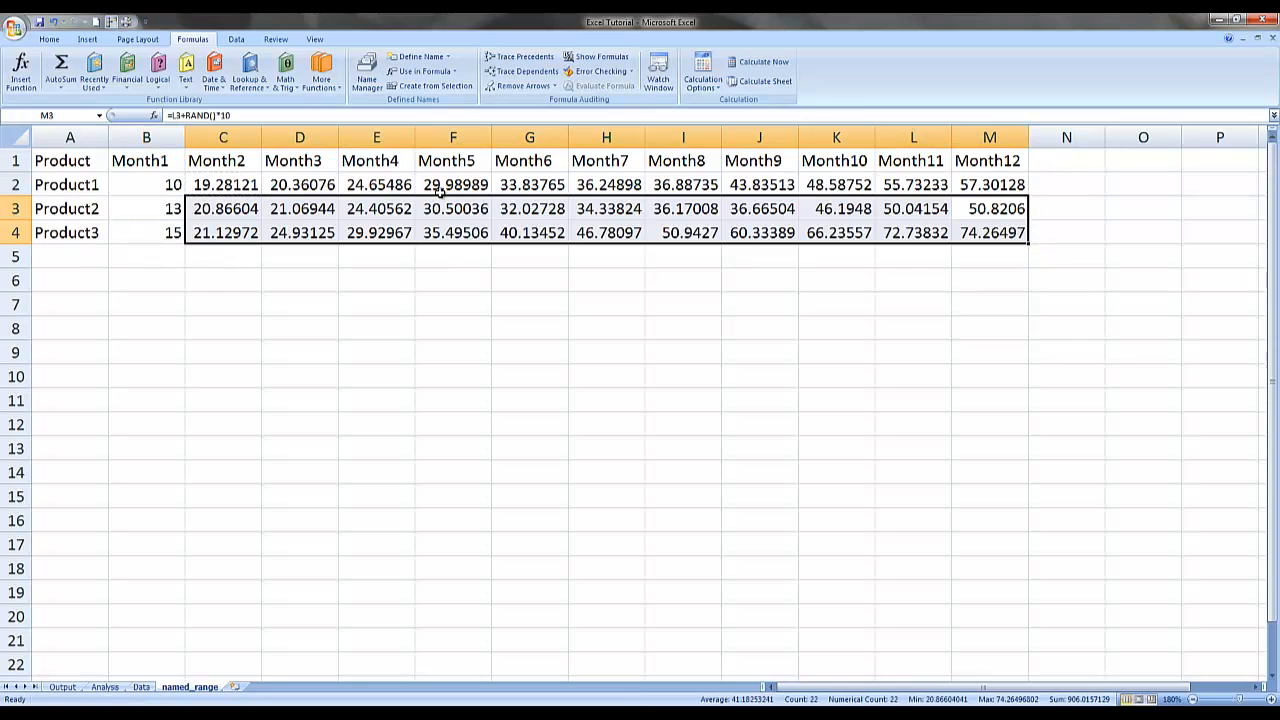
Replace the formulas in the whole product table A1:M4 with their static values using a values-only paste.
key("ctrl+Left")
key("Up")
key("Up")
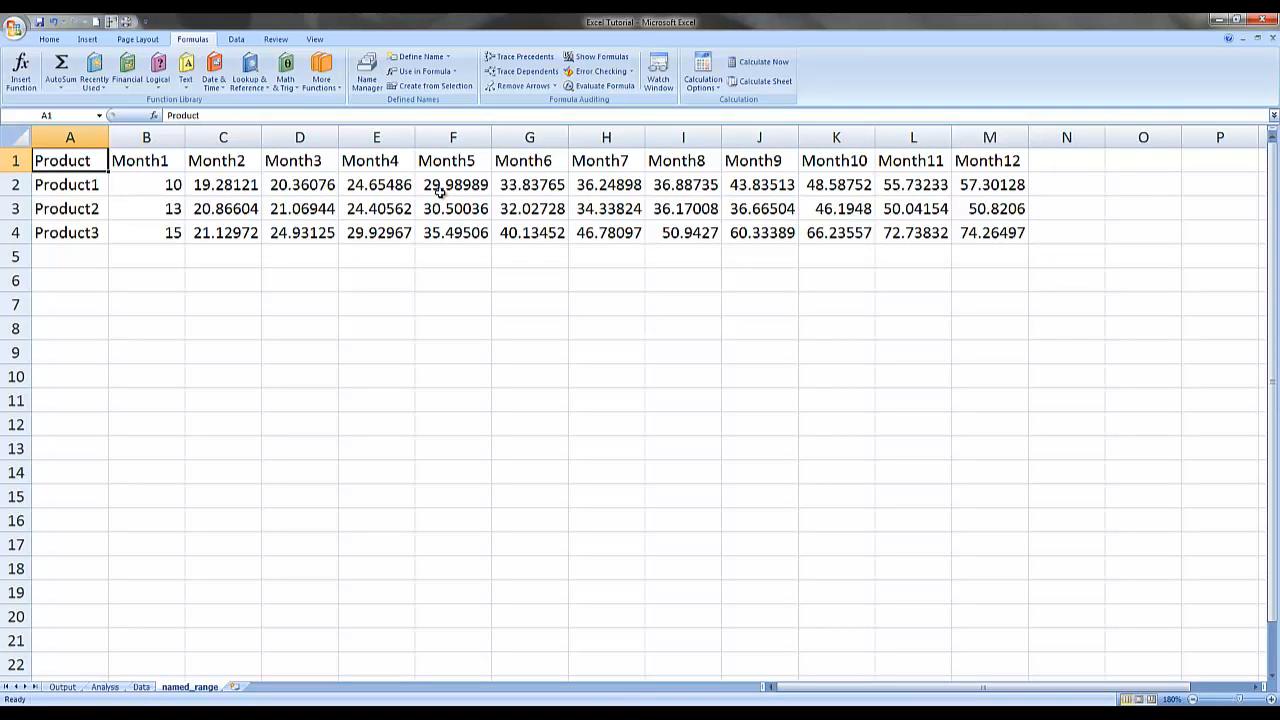
key("ctrl+a")
key("ctrl+c")
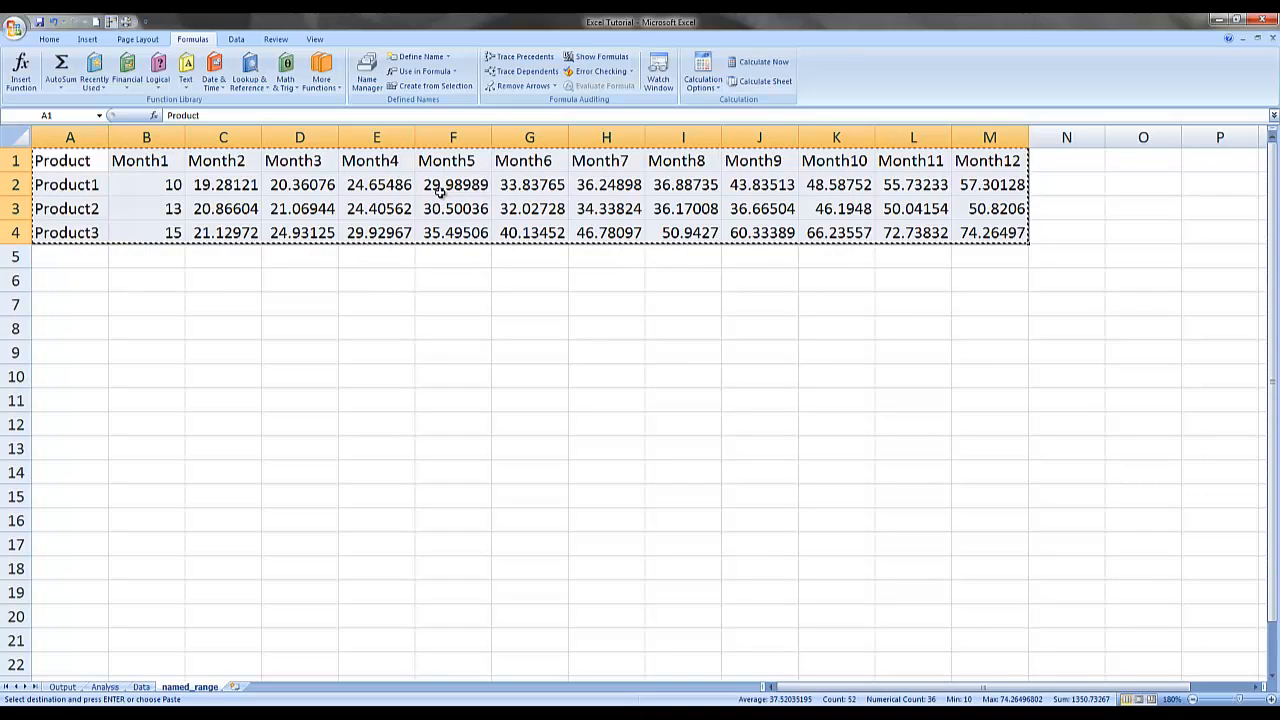
key("alt+e")
key("s")
key("v")
key("Return")
key("Escape")
key("ctrl+Home")
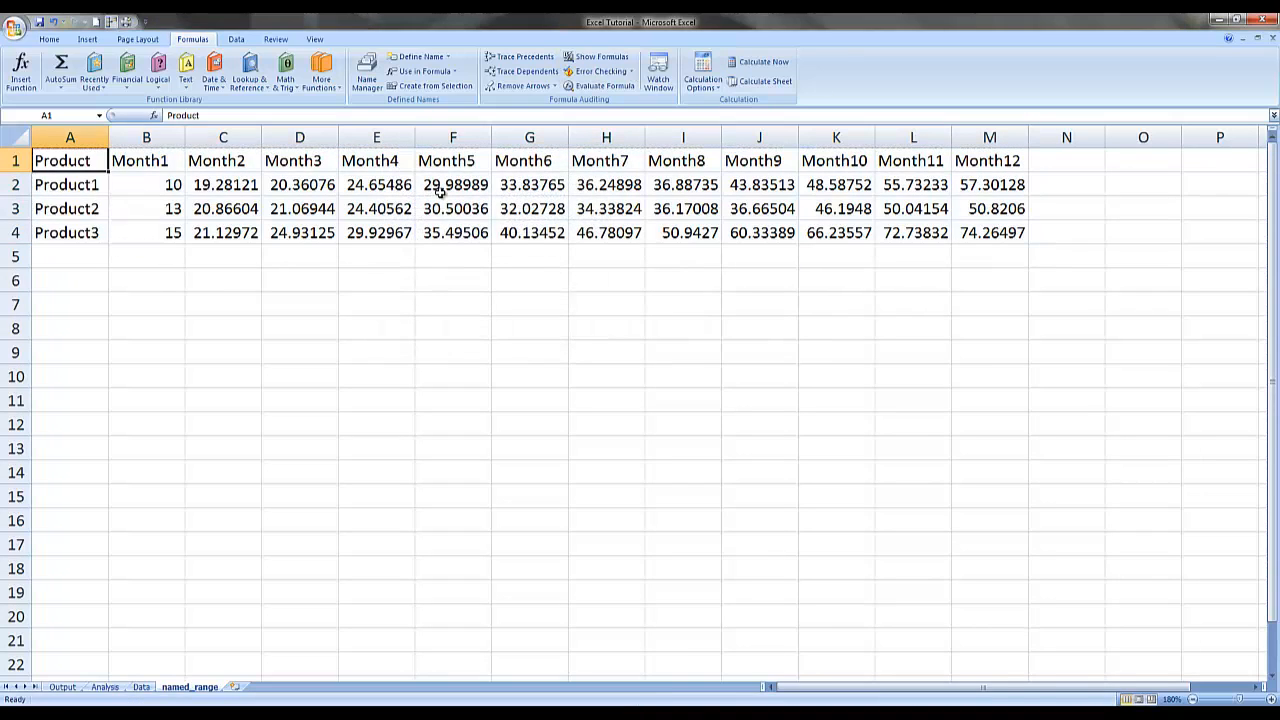
Go through the cells of the Product1 row to check whether they hold static values instead of formulas.
key("Down")
key("Right")
key("Right")
key("Down")
key("Up")
key("Right")
key("Right")
key("Right")
key("Right")
key("Right")
key("Right")
key("Right")
key("Right")
key("Right")
key("Right")
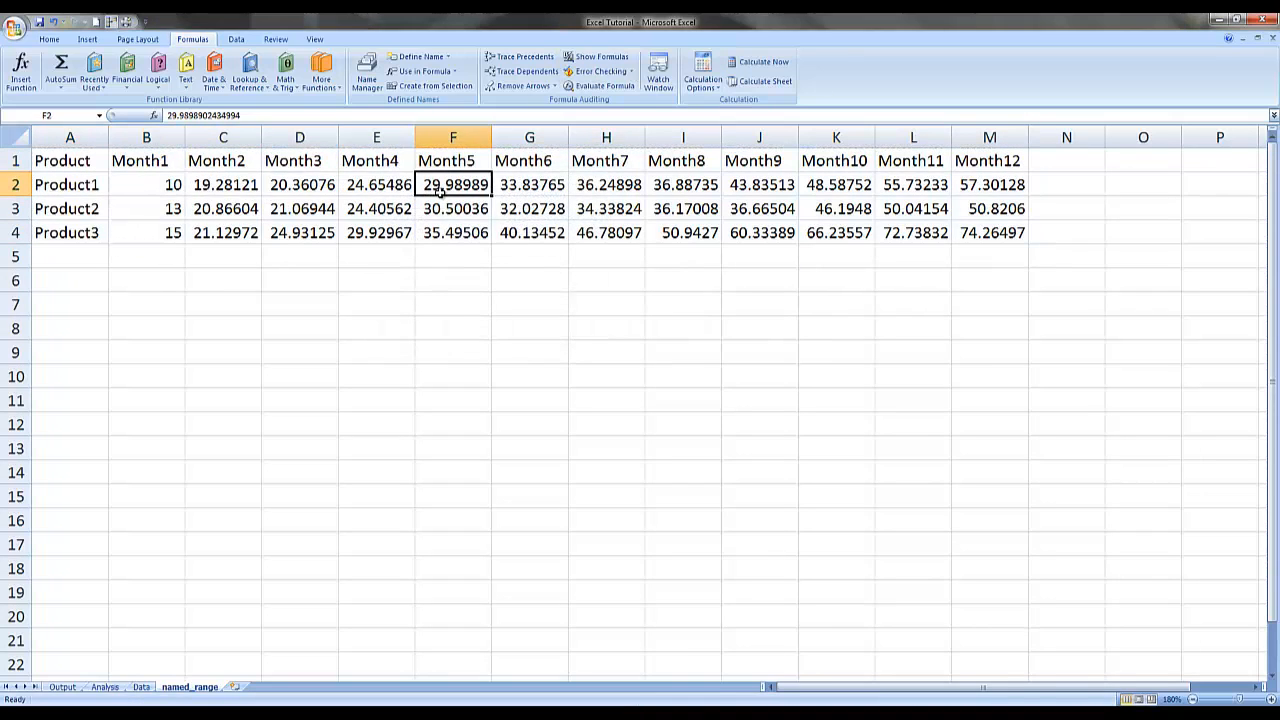
key("Left")
key("Left")
key("Left")
key("Left")
key("Left")
key("Left")
key("Left")
key("Left")
key("Left")
key("Left")
key("Left")
key("Left")
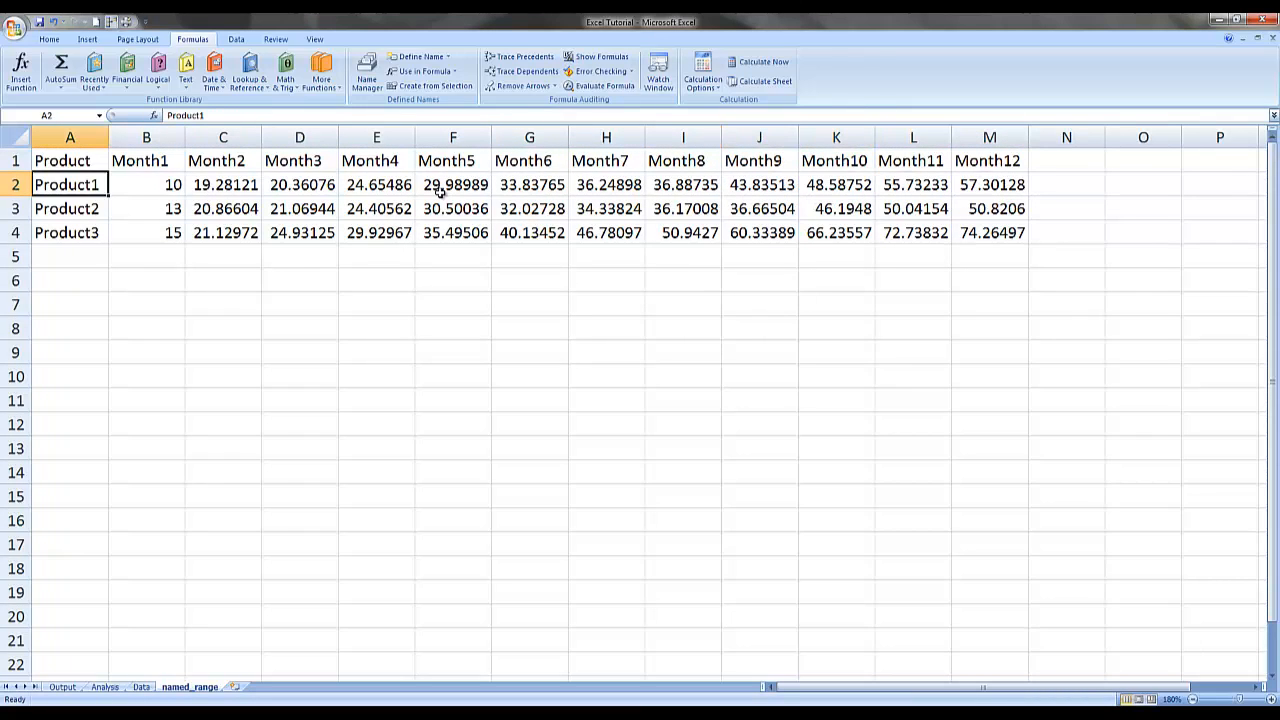
key("Right")
key("Right")
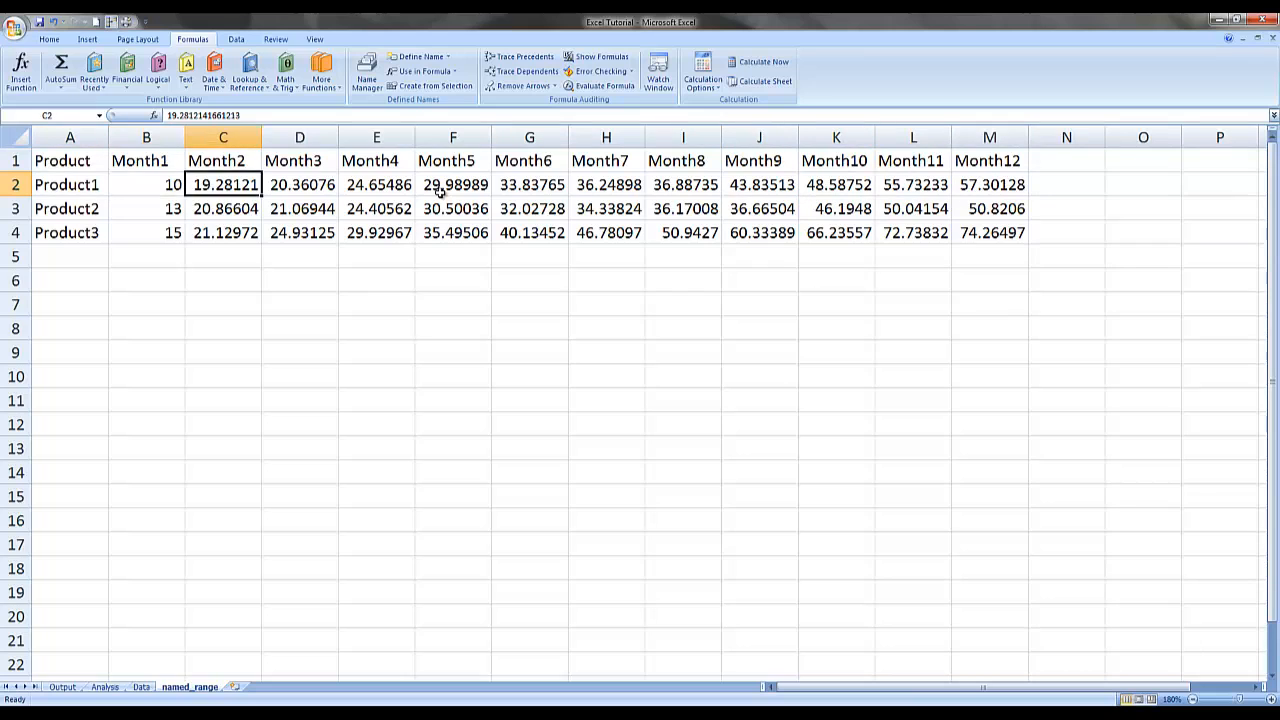
key("Right")
key("Right")
key("Left")
key("Left")
key("Left")
Format the Month2 to Month12 values of all three products, range C2:M4, with zero decimal places.
key("ctrl+shift+Down")
key("ctrl+shift+Right")
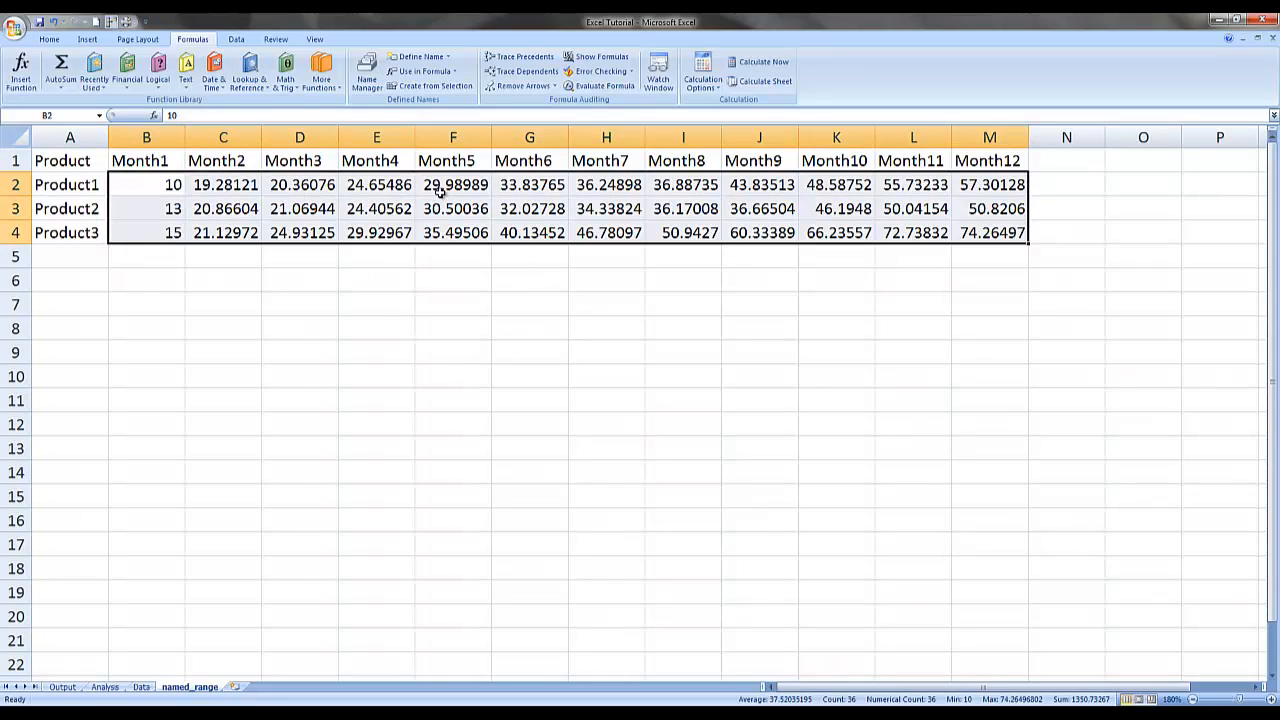
left_click(63, 41)
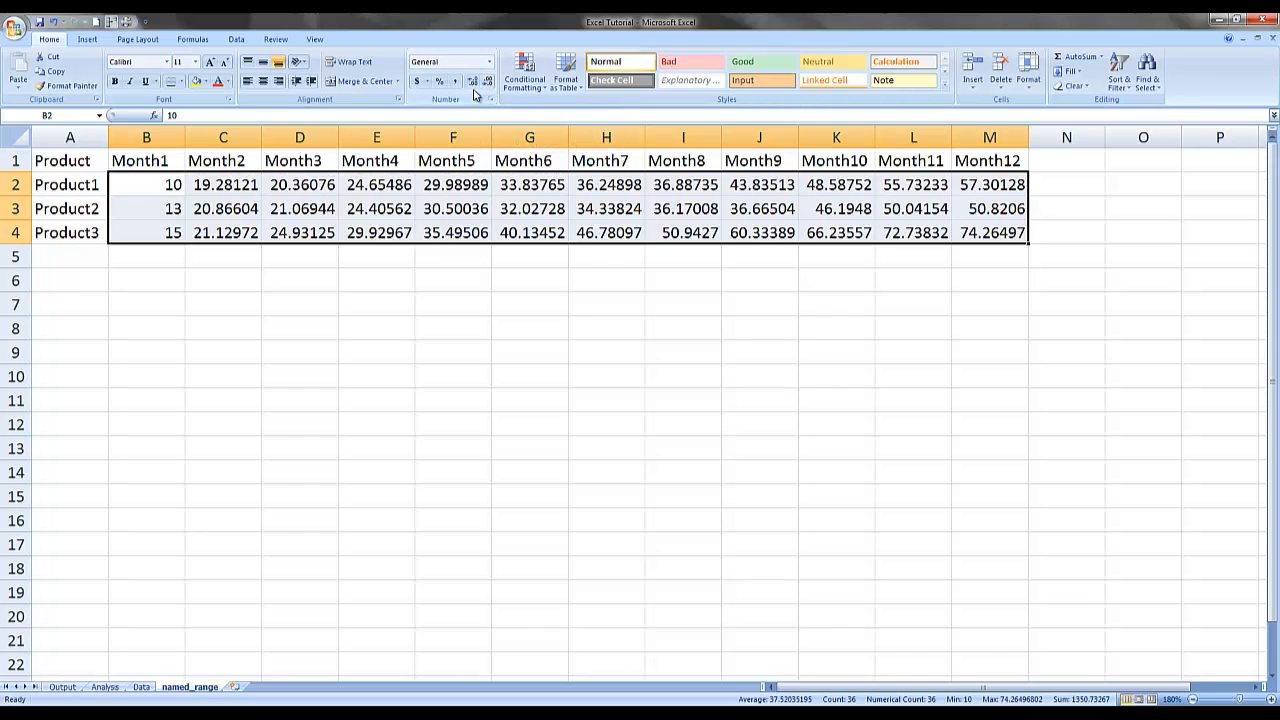
left_click(250, 192)
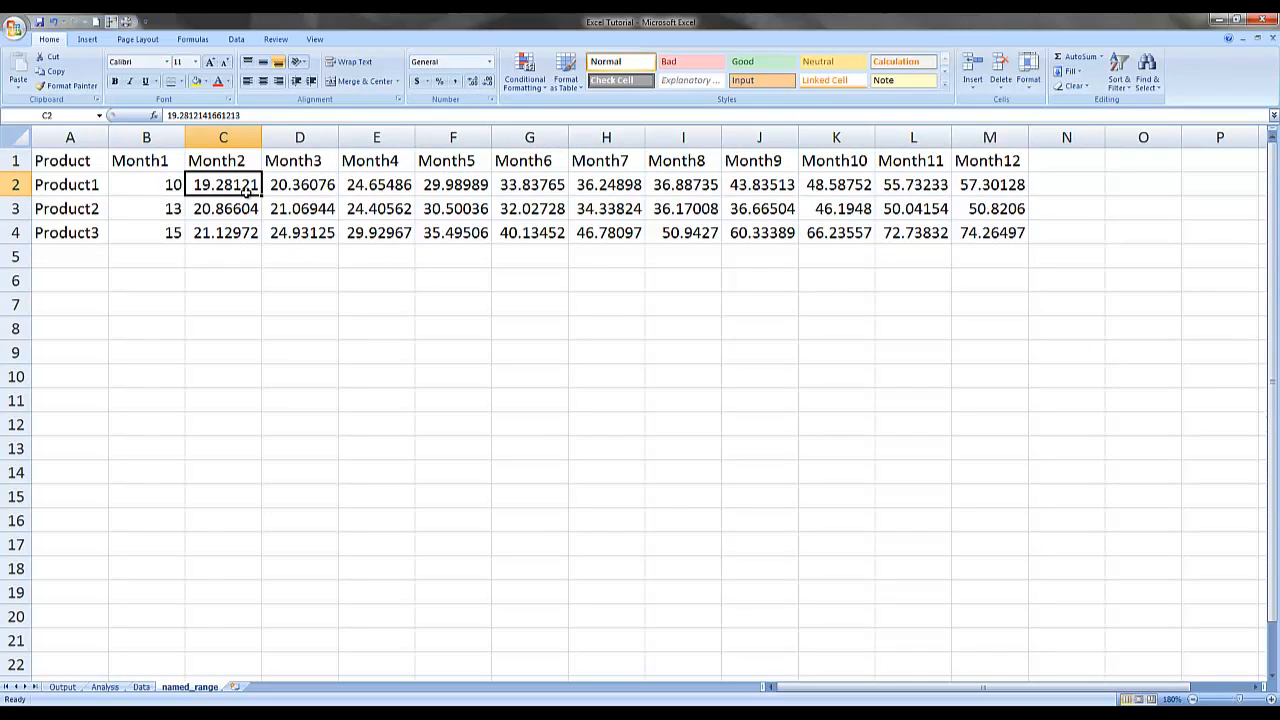
key("ctrl+shift+End")
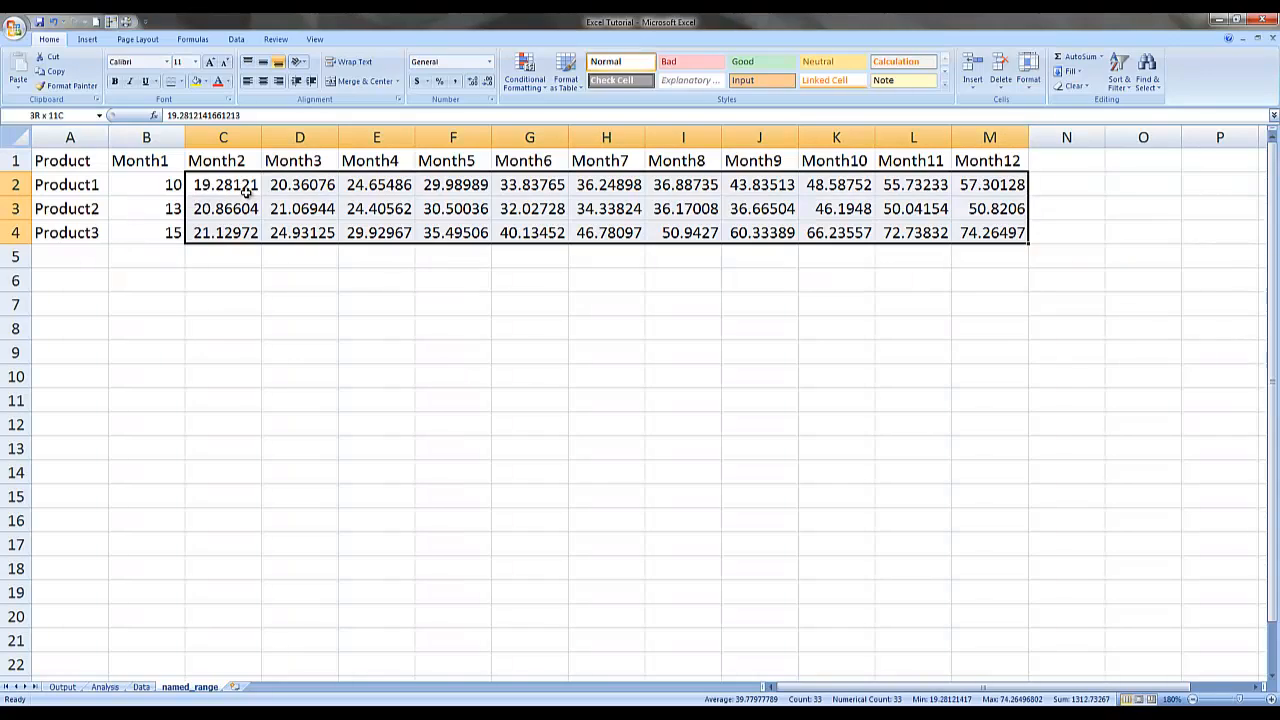
left_click(489, 81)
left_click(489, 81)
left_click(489, 81)
left_click(489, 81)
left_click(489, 81)
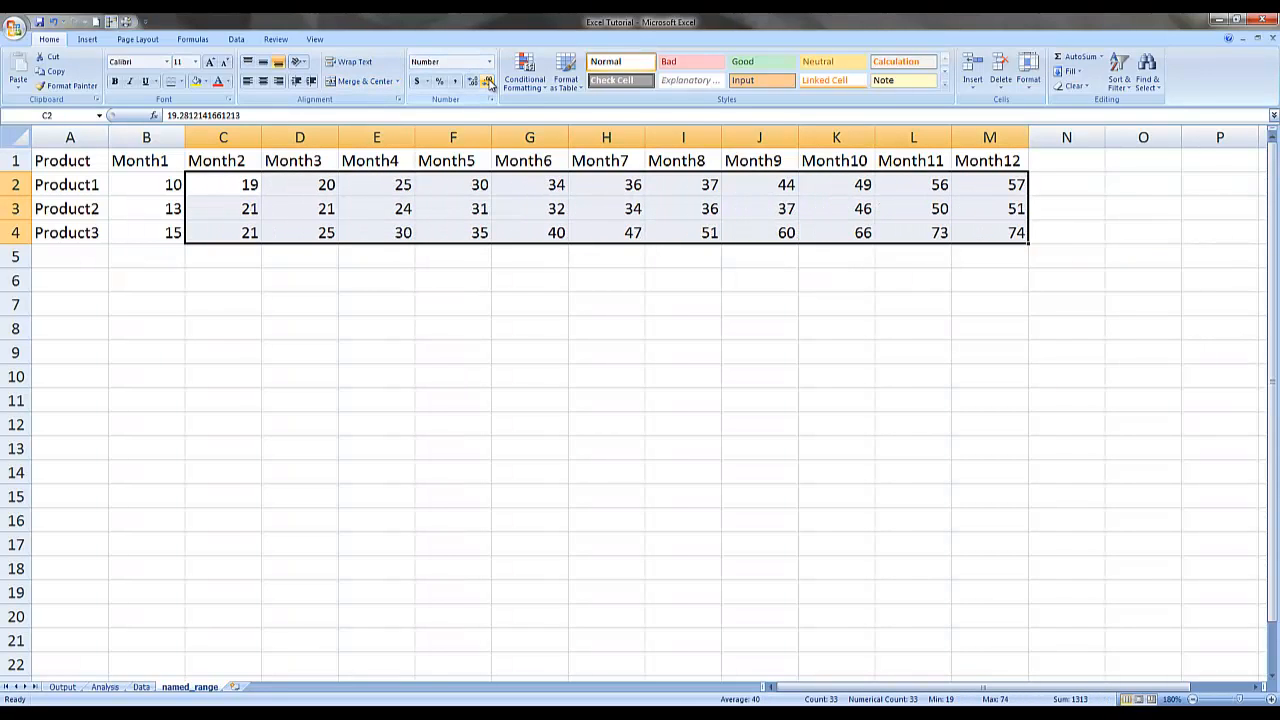
left_click(255, 254)
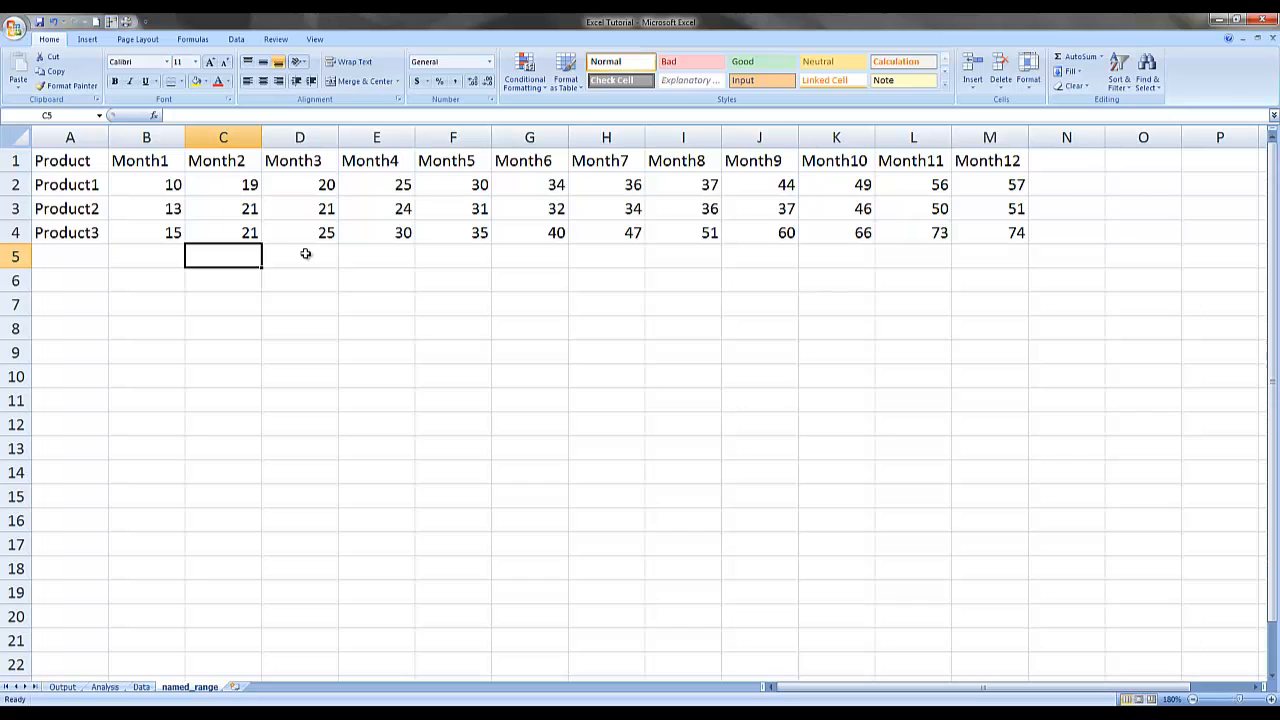
Dismiss the Windows notification about the changed color scheme.
key("ctrl+Left")
key("ctrl+Up")
key("ctrl+Up")
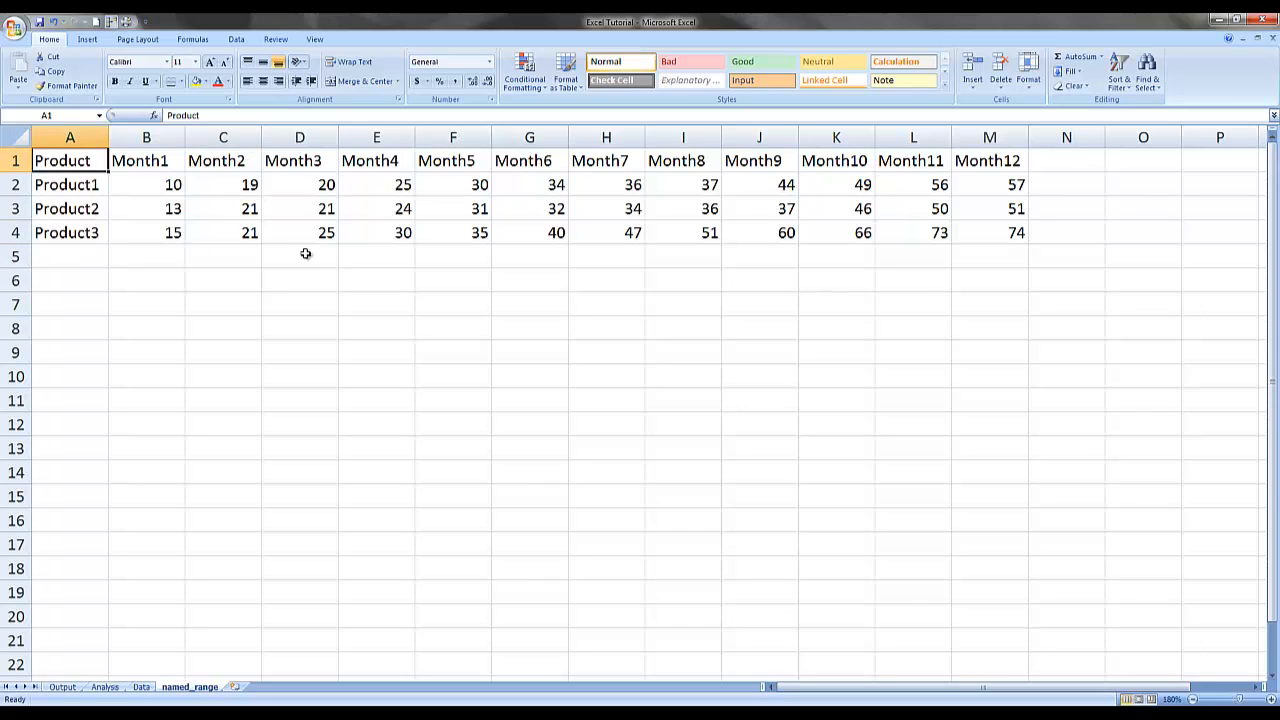
key("Down")
key("Down")
key("Down")
key("Down")
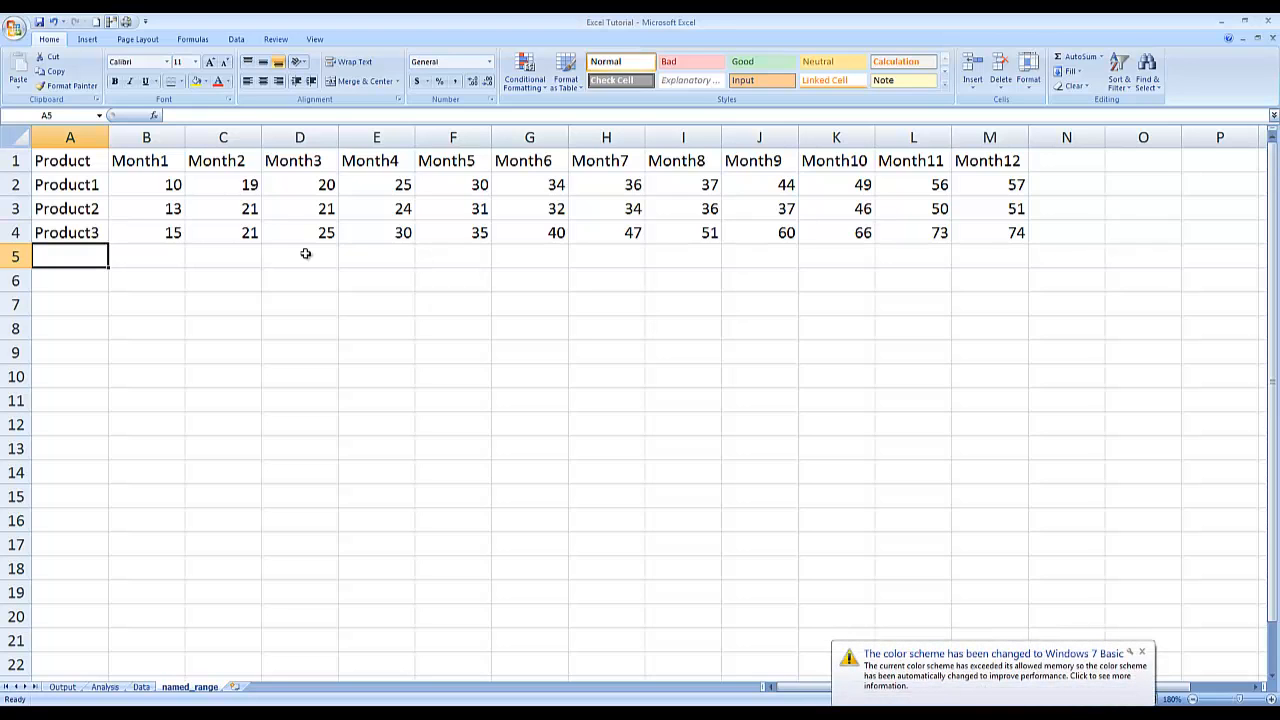
left_click(1142, 652)
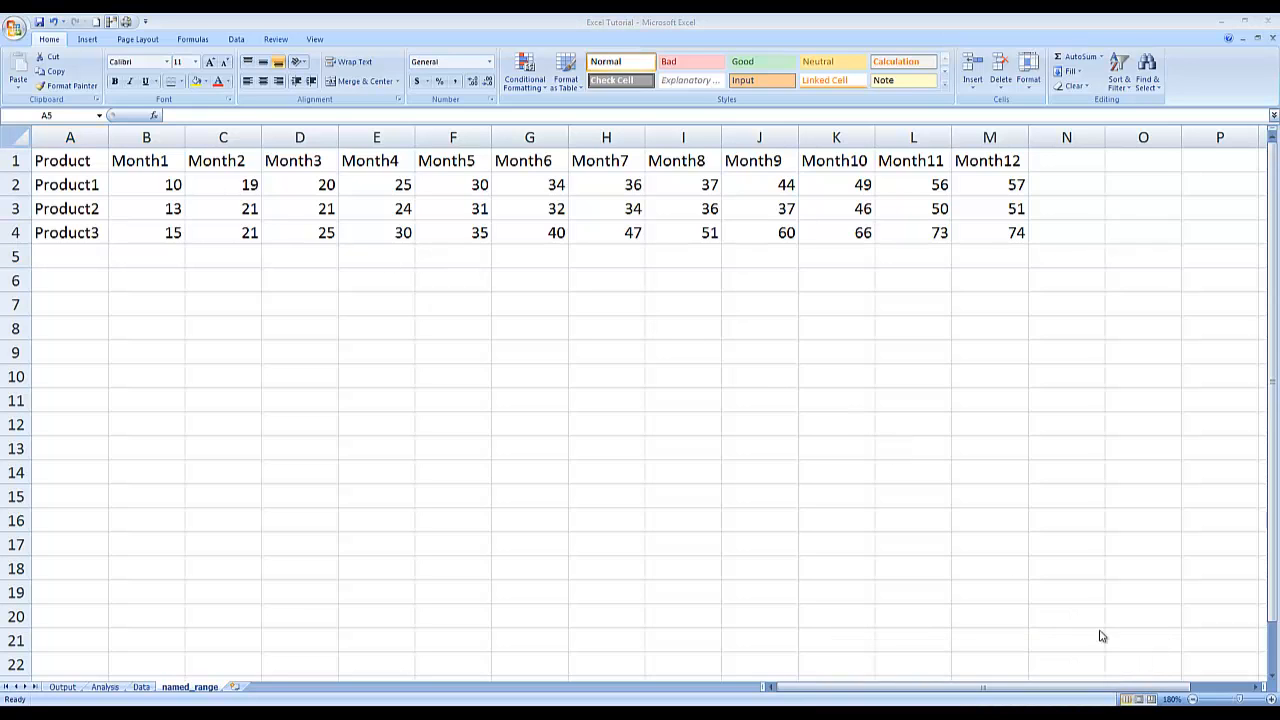
Enter the test values a, b and c below the table in cells A6, A7 and A8.
left_click(82, 284)
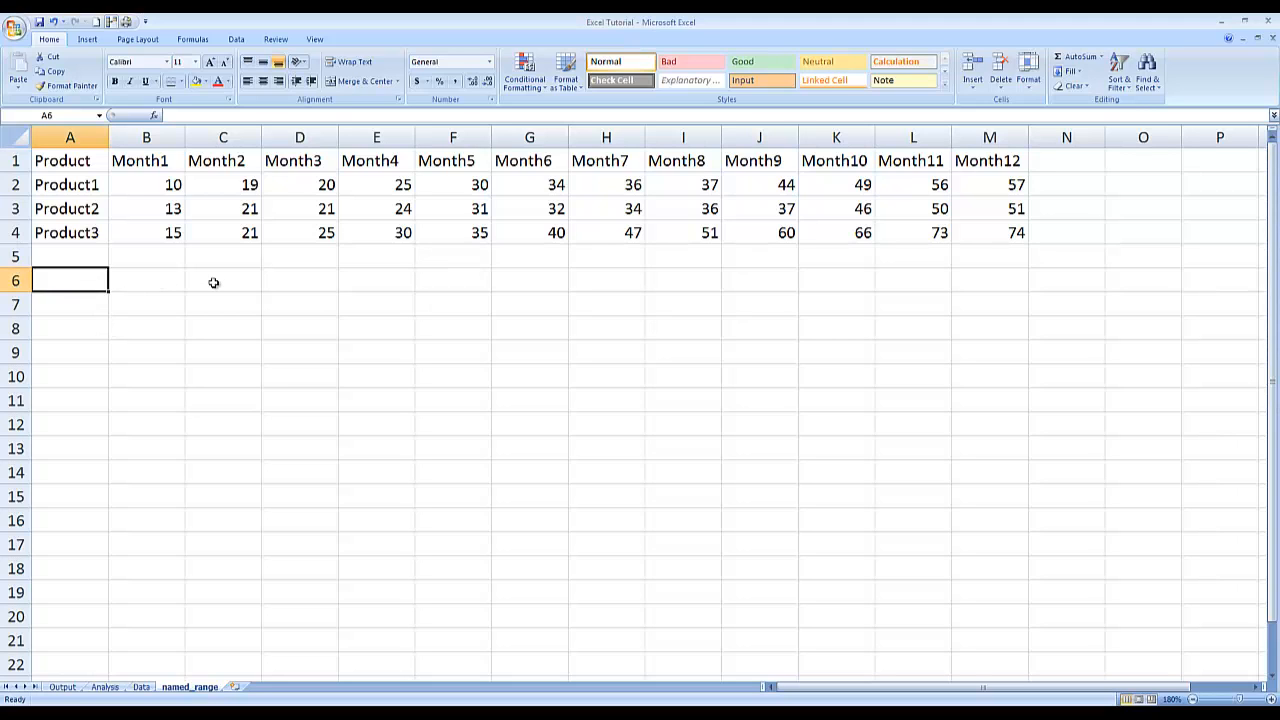
type("a")
key("Return")
type("b")
key("Return")
type("c")
key("Return")
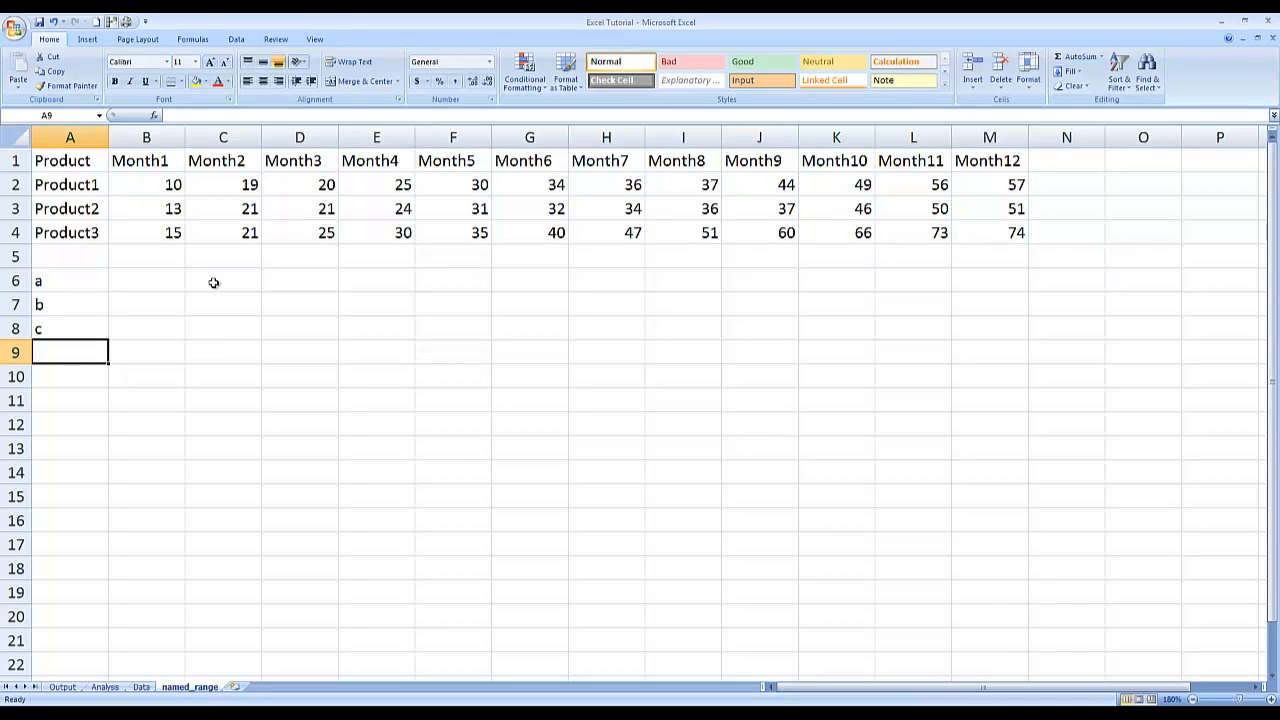
Name the range A6:A8 containing the a, b and c entries named_range_test.
key("Up")
key("shift+Up")
key("shift+Up")
left_click(44, 116)
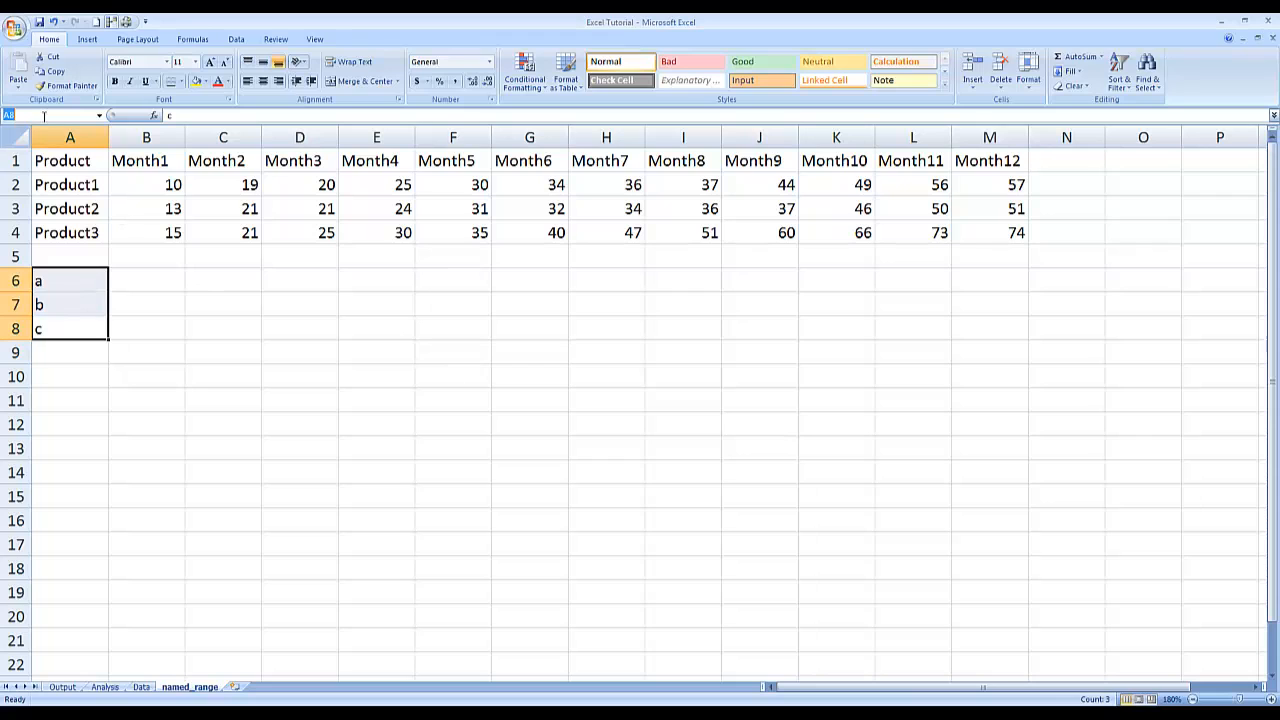
type("named_range_test")
key("Return")
Reselect the range A6:A8 to check its name, and clear the a, b and c entries.
left_click(297, 300)
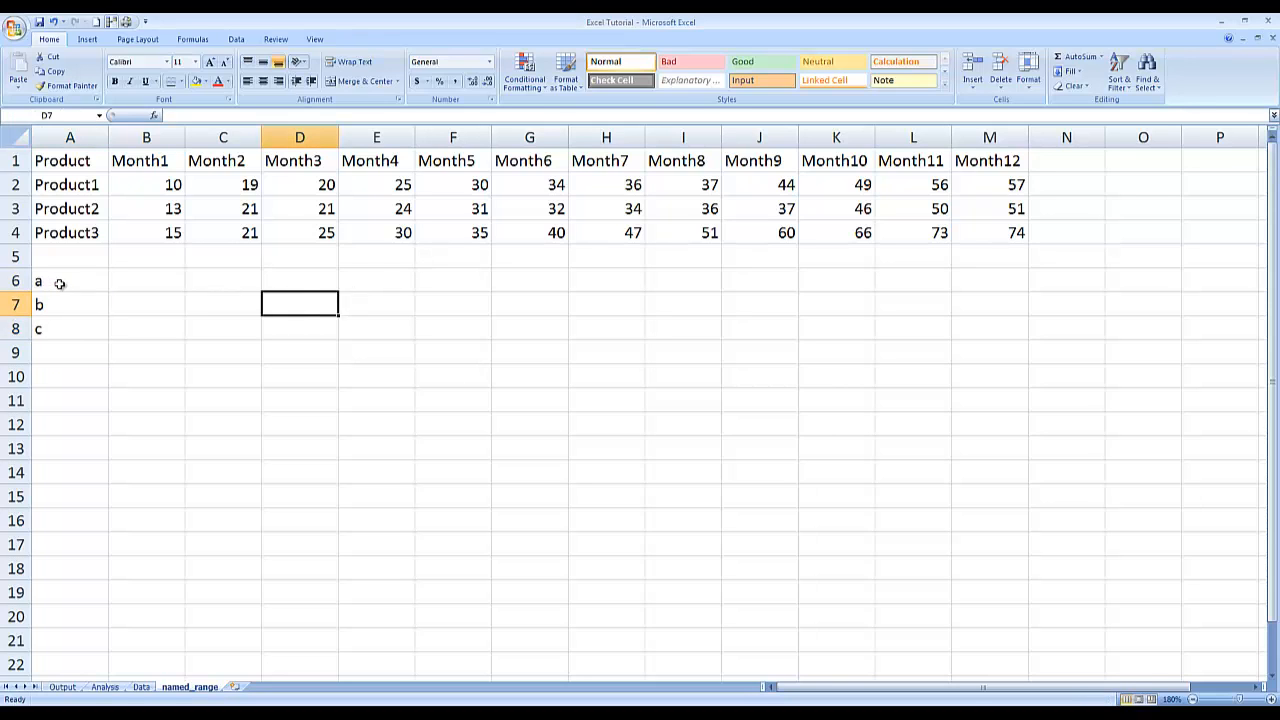
left_click_drag(60, 284, 60, 328)
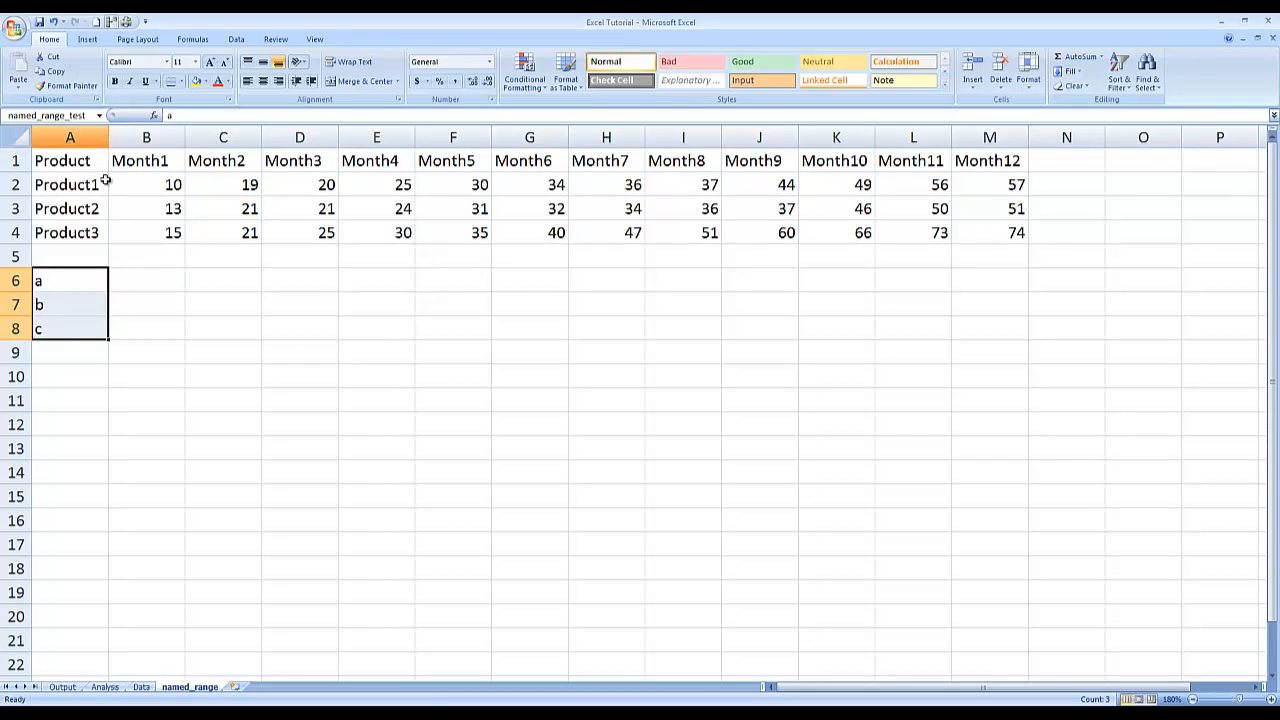
key("Delete")
key("ctrl+Home")
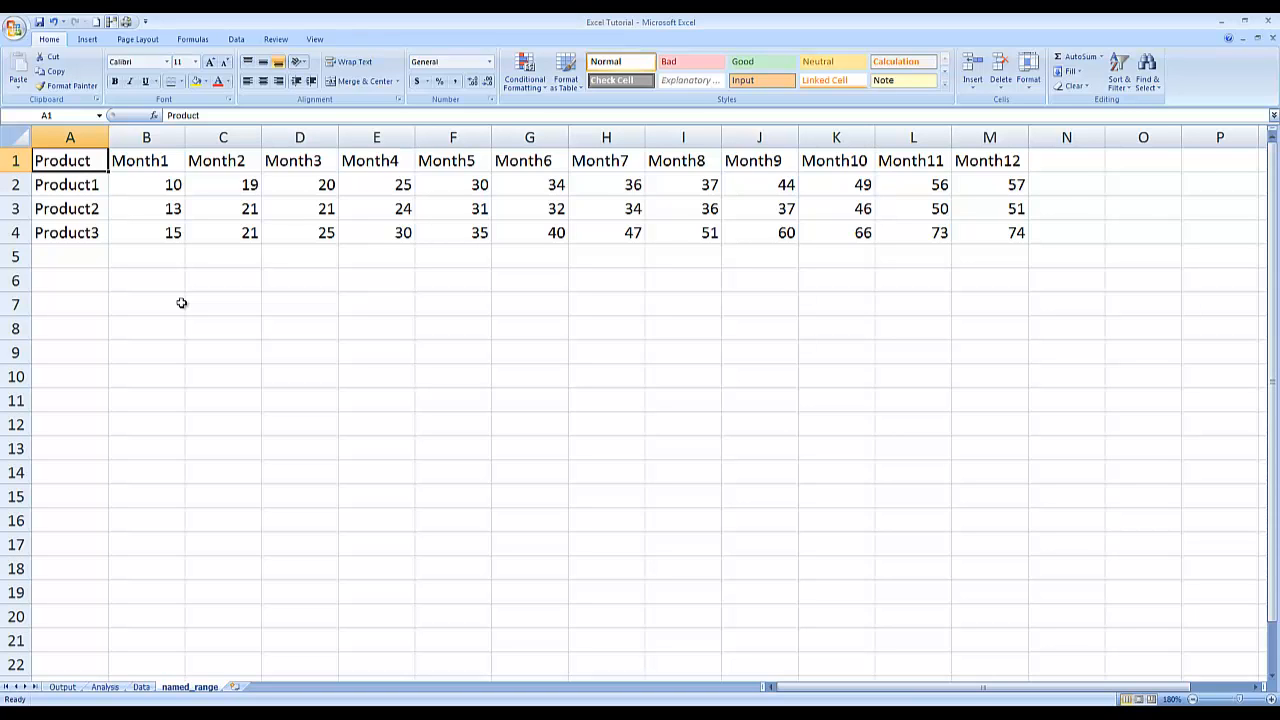
Delete the defined names named_range_test, test2 and test from the workbook in the Name Manager.
key("alt+m")
key("n")
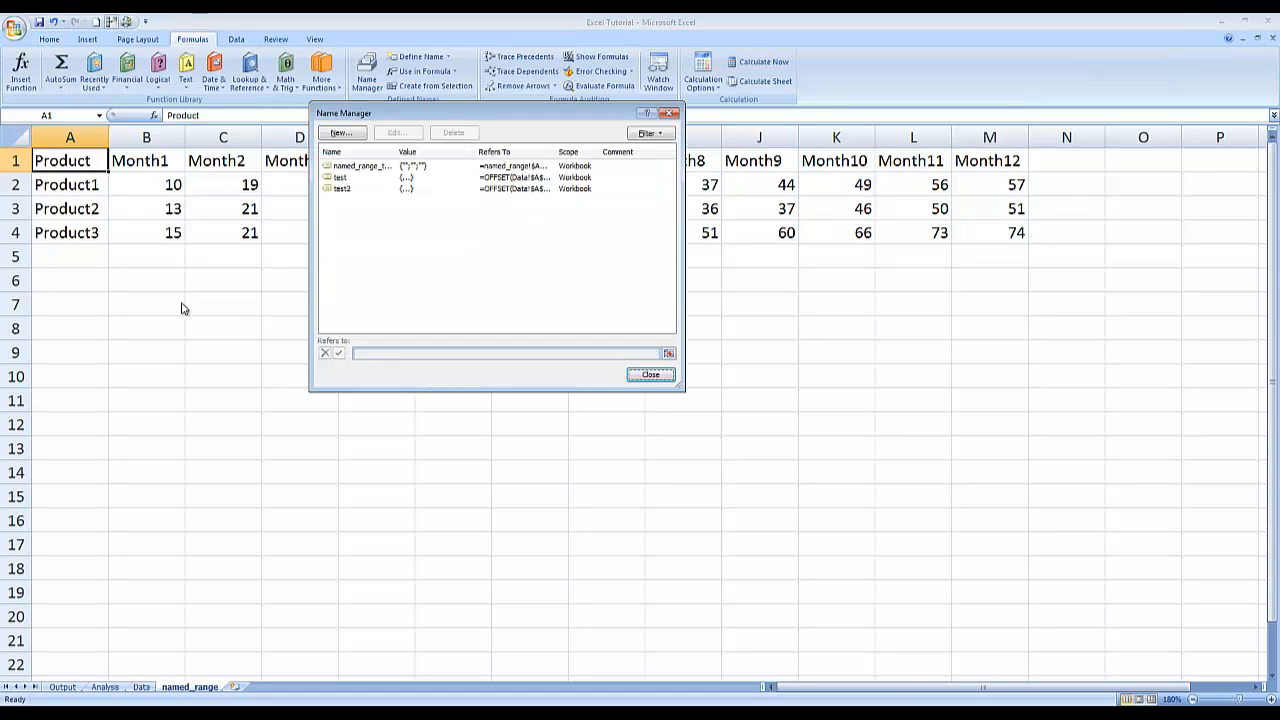
left_click(378, 166)
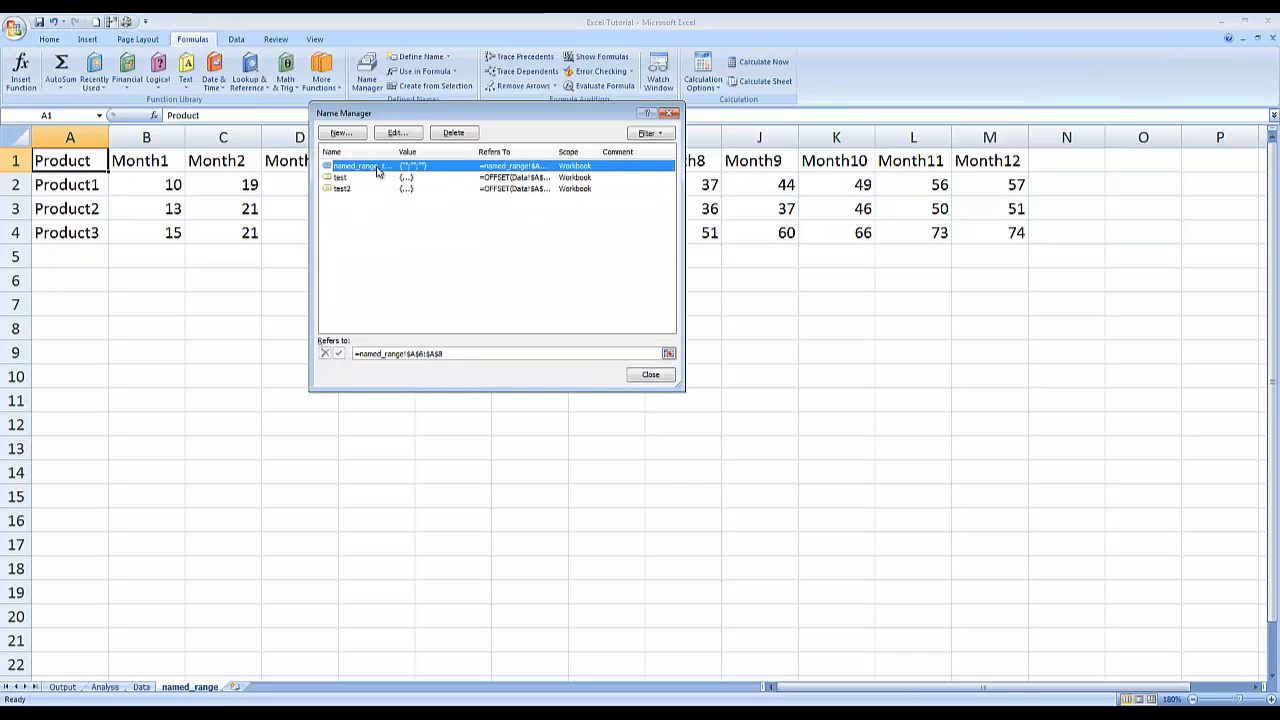
left_click(451, 134)
key("Return")
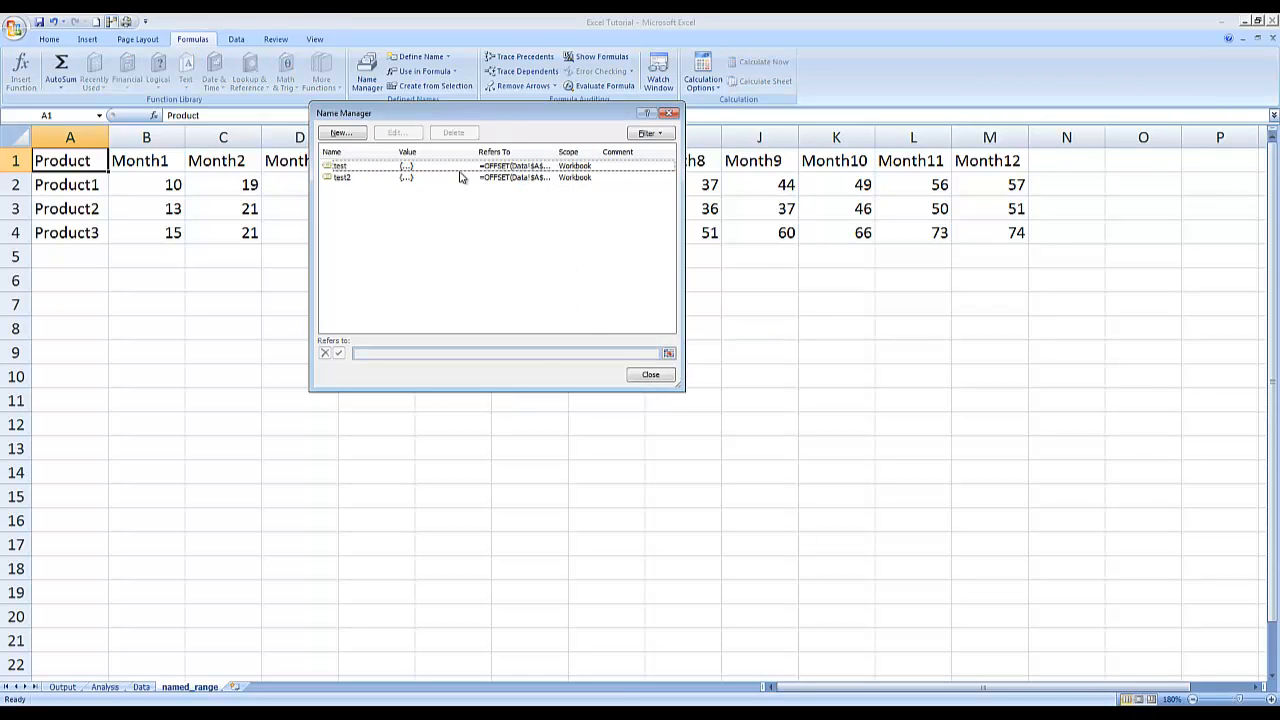
left_click(457, 177)
left_click(453, 132)
key("Return")
left_click(453, 168)
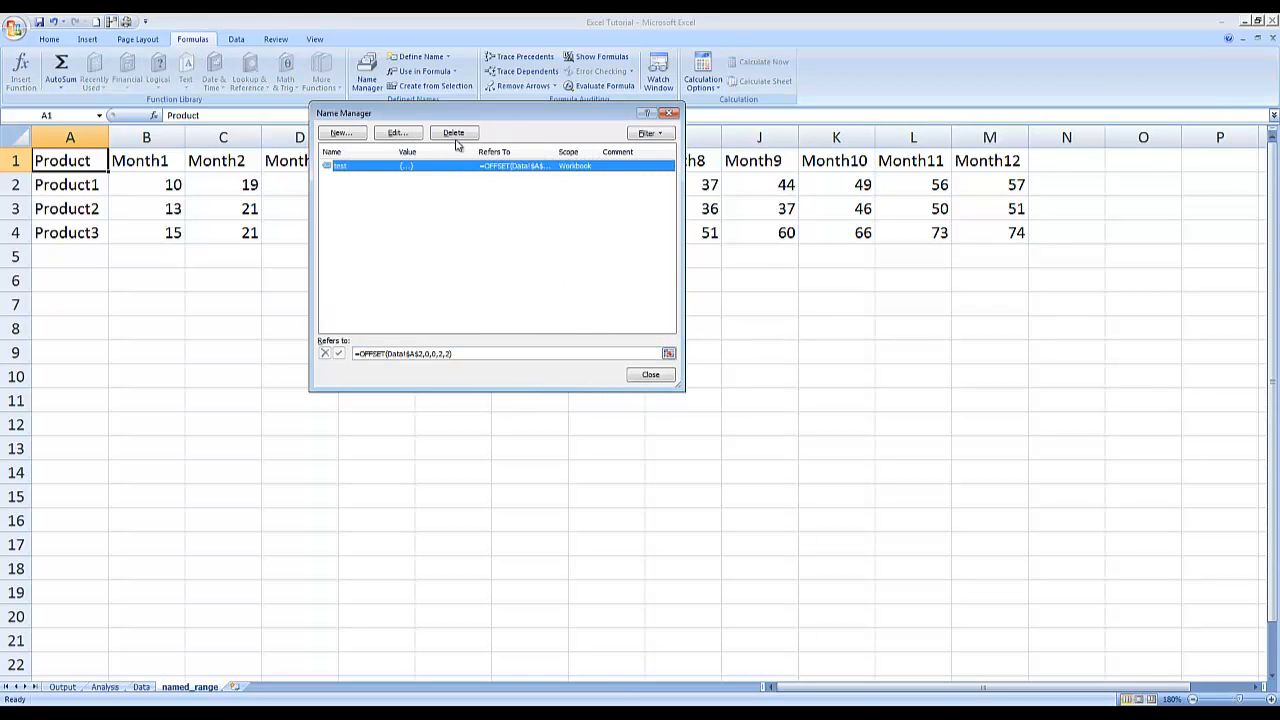
left_click(455, 132)
key("Return")
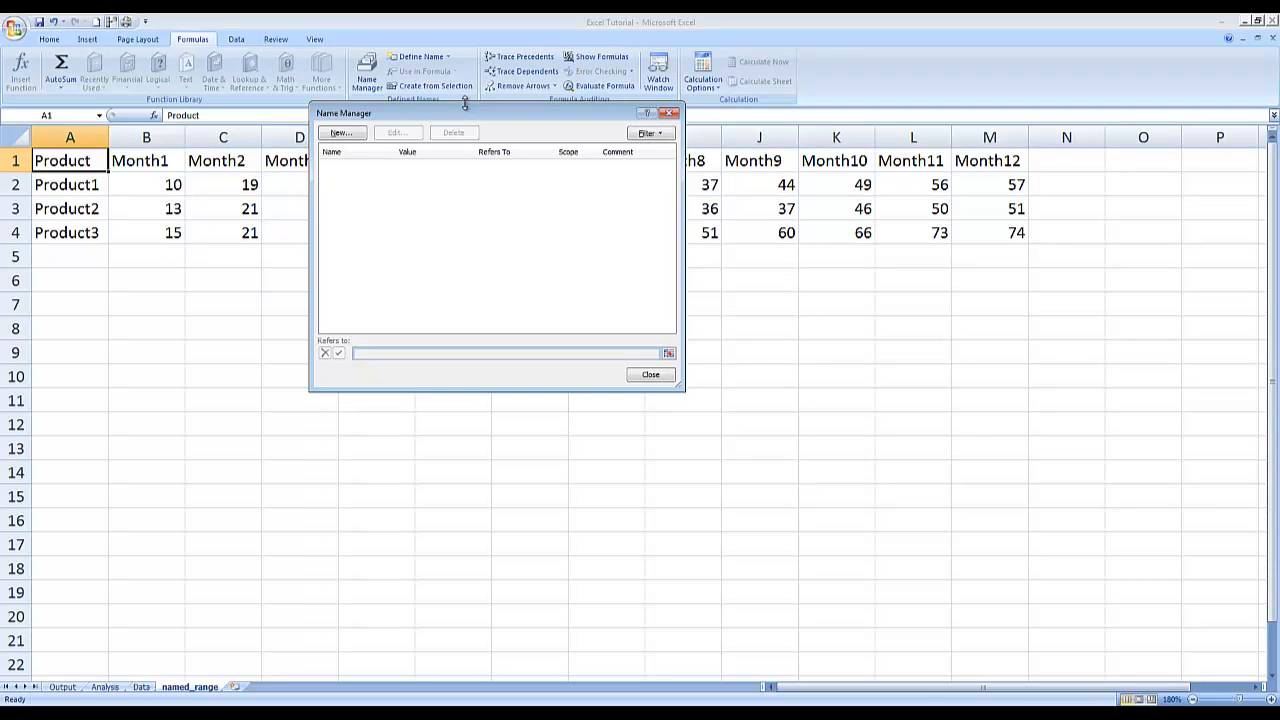
Define a new workbook-scope name Our_data that refers to the monthly values in B2:M4 of the named_range sheet.
left_click_drag(465, 105, 491, 163)
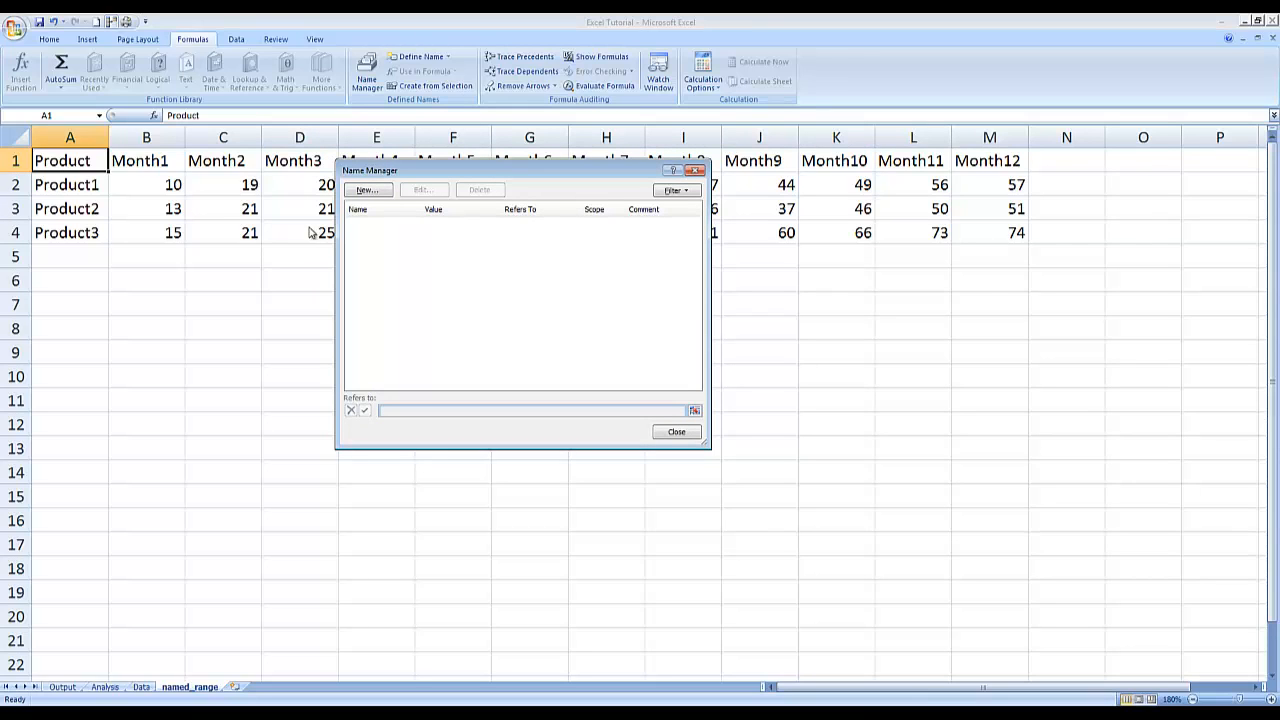
left_click(354, 194)
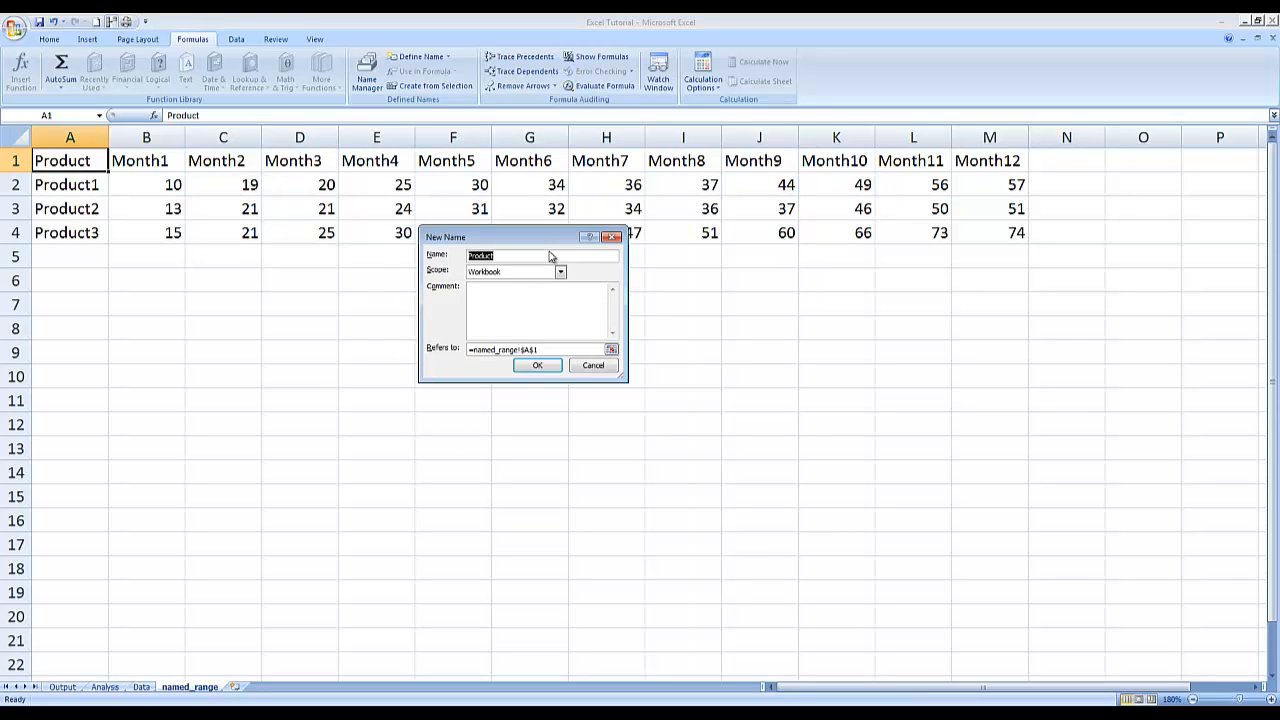
type("Our_data")
left_click(506, 351)
left_click_drag(566, 352, 466, 350)
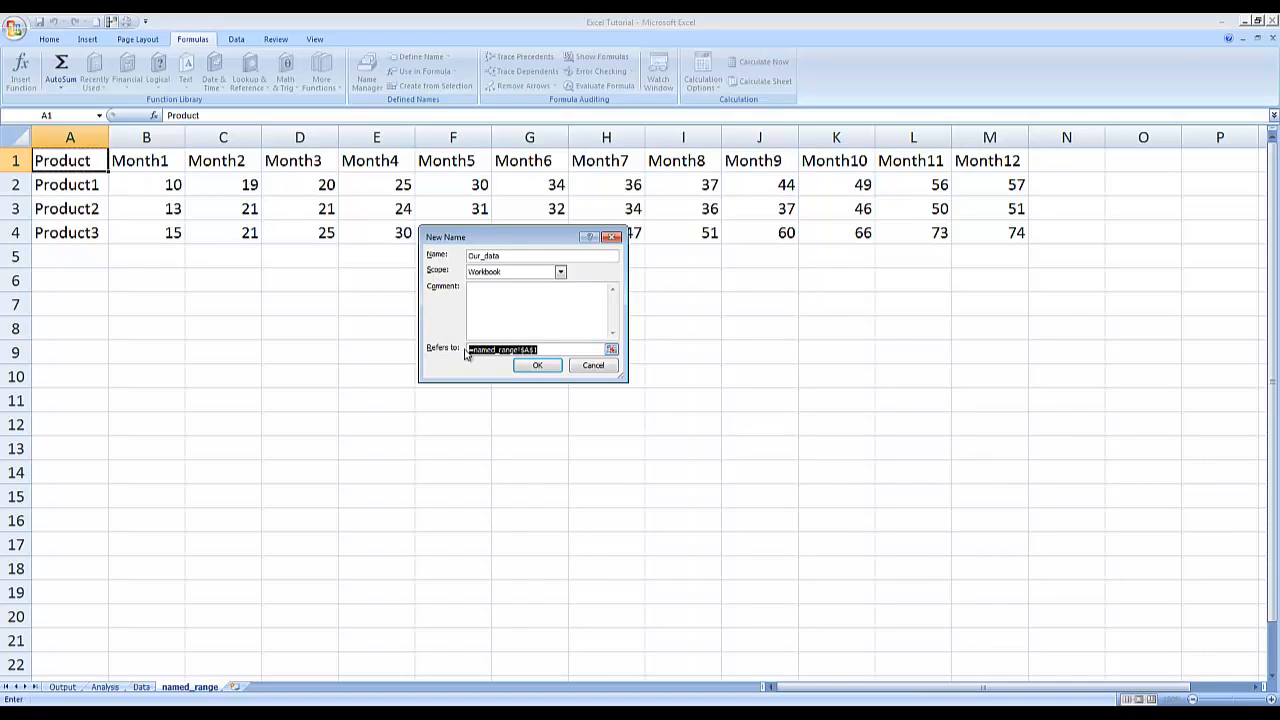
key("BackSpace")
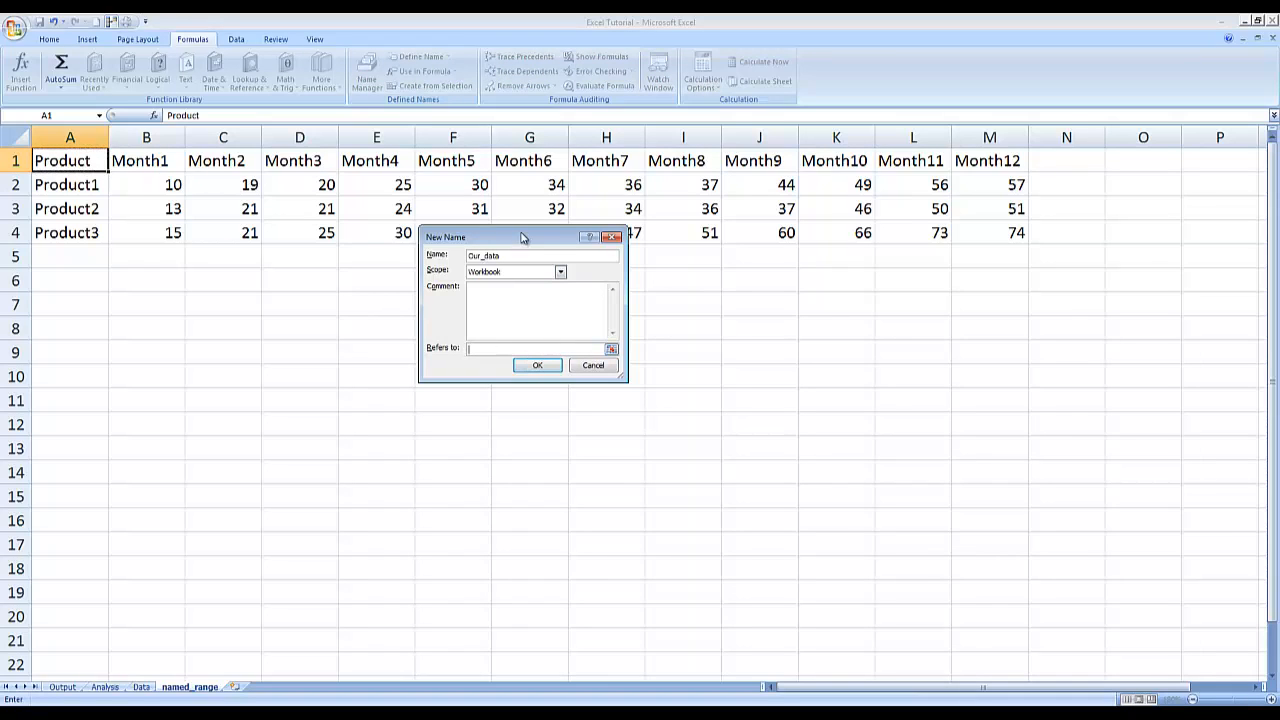
left_click_drag(523, 240, 466, 298)
left_click_drag(151, 189, 990, 234)
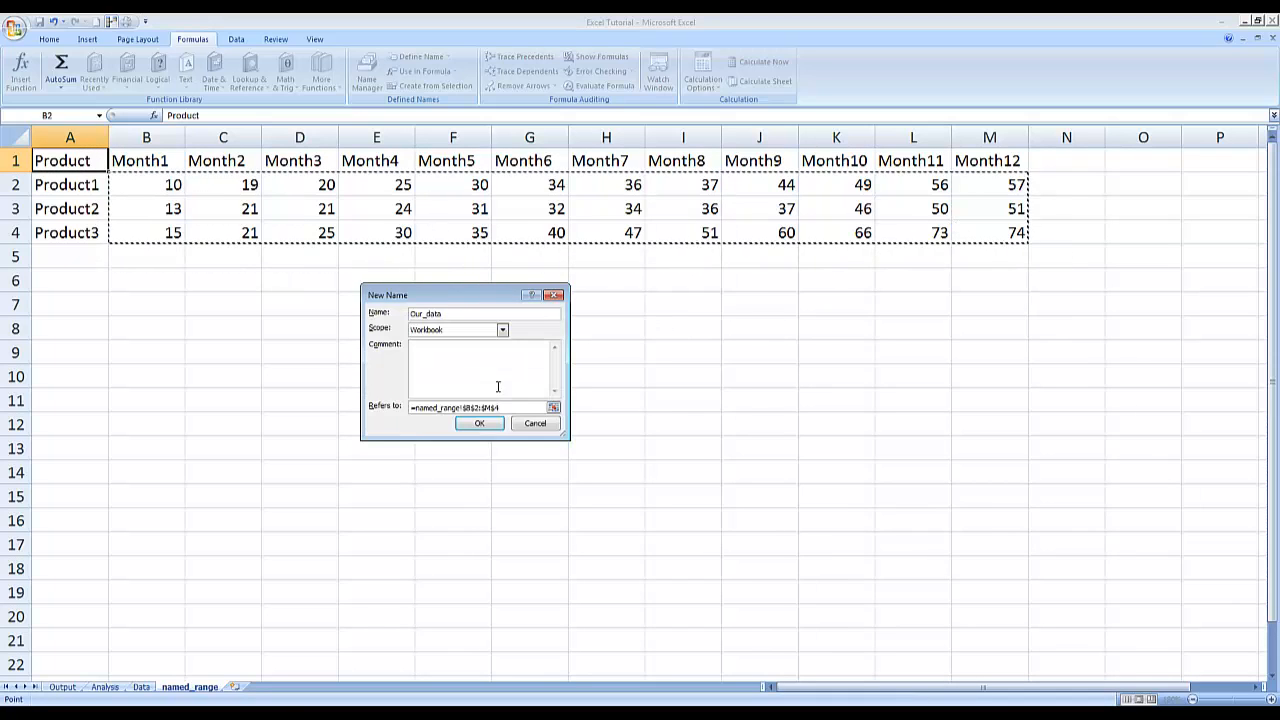
left_click(482, 424)
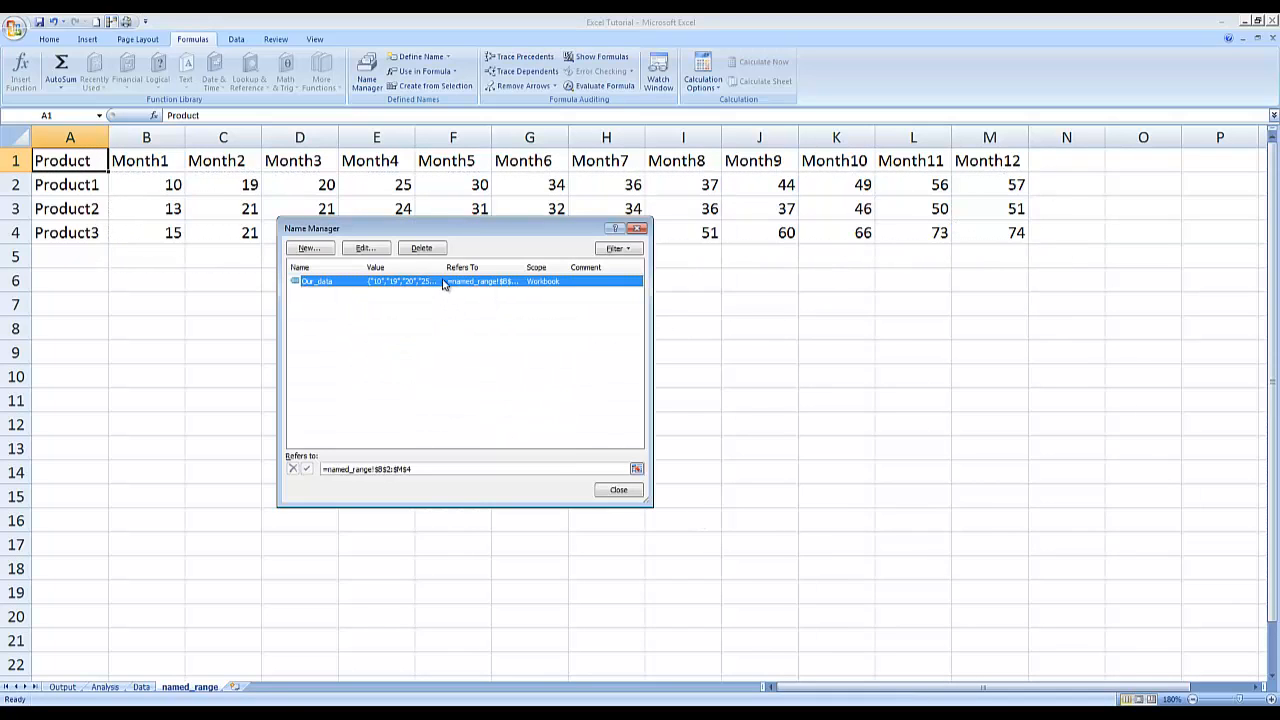
Check on the sheet which cells the name Our_data refers to, and close the Name Manager.
left_click_drag(447, 233, 433, 291)
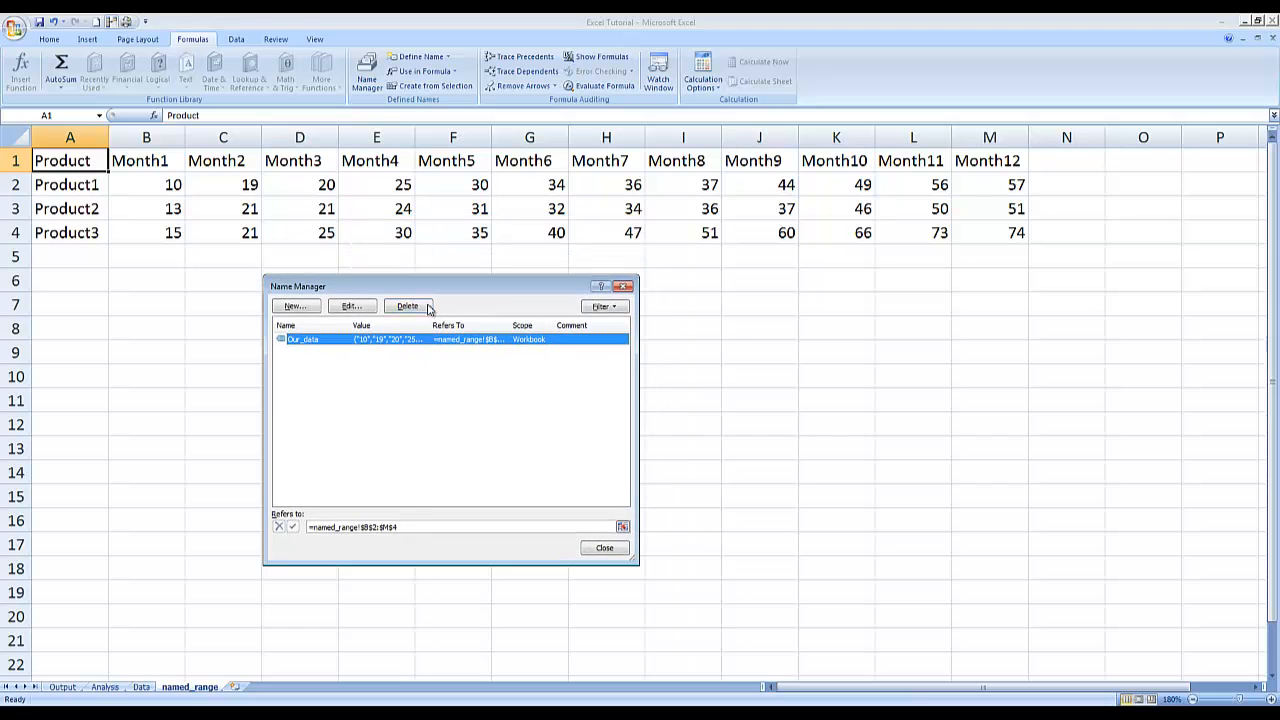
left_click(430, 526)
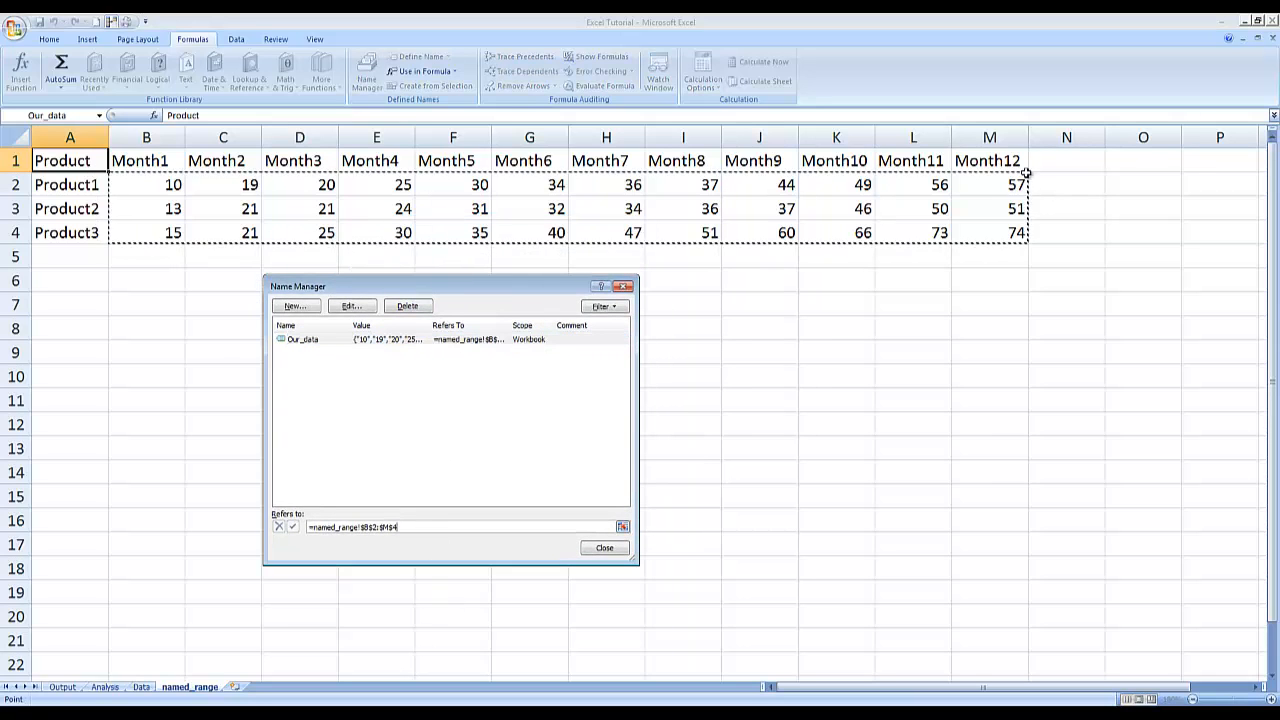
left_click(396, 404)
left_click(612, 552)
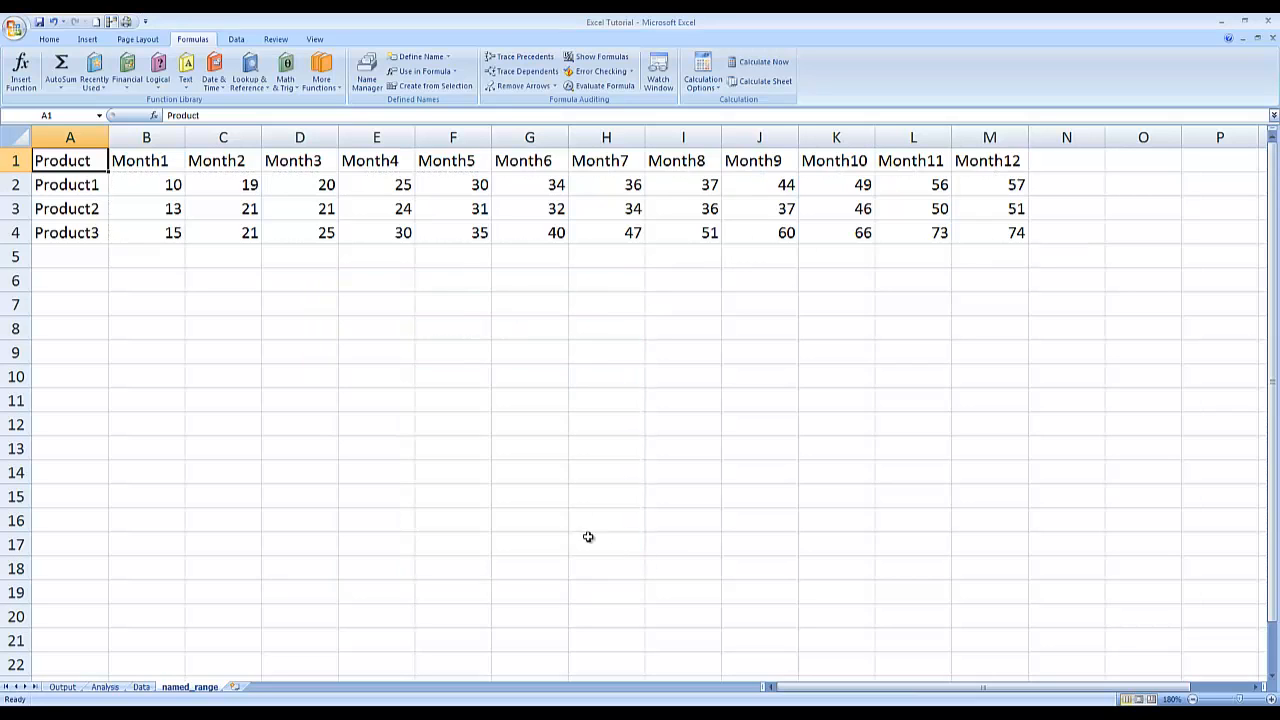
Enter the lookup labels Month3 in cell D7 and Product2 in cell C8 below the table.
left_click(277, 318)
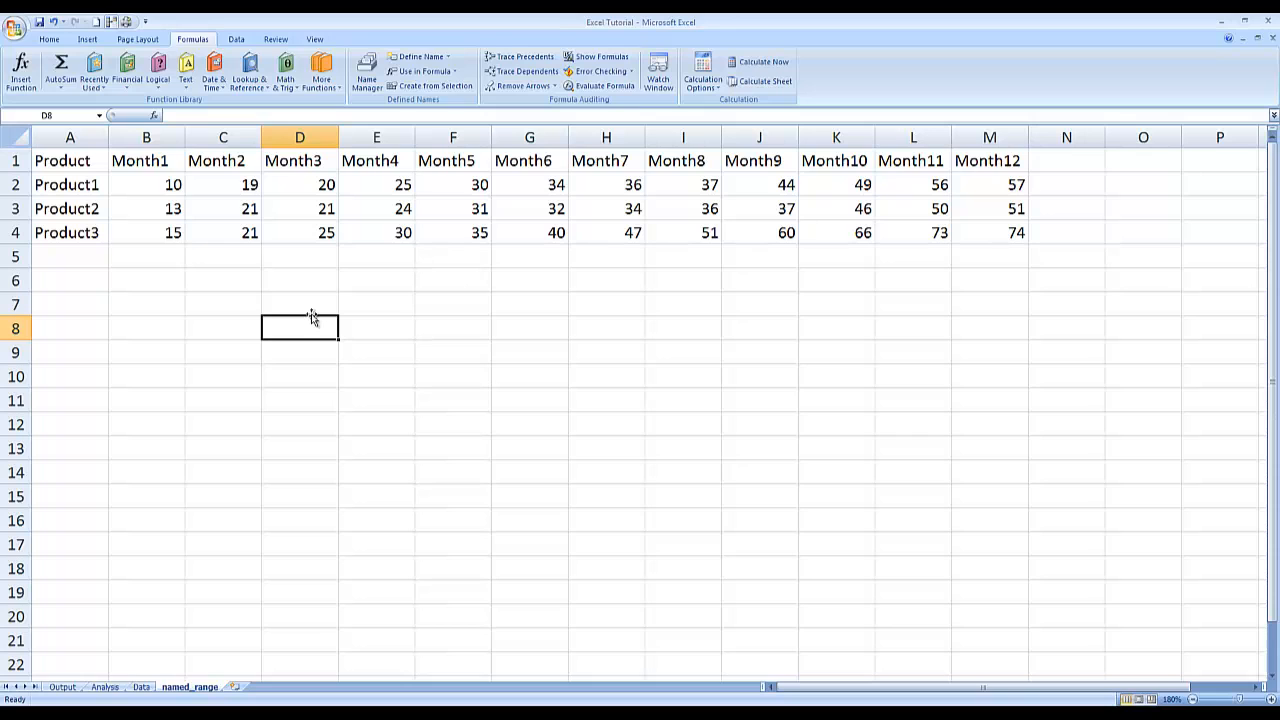
left_click(311, 313)
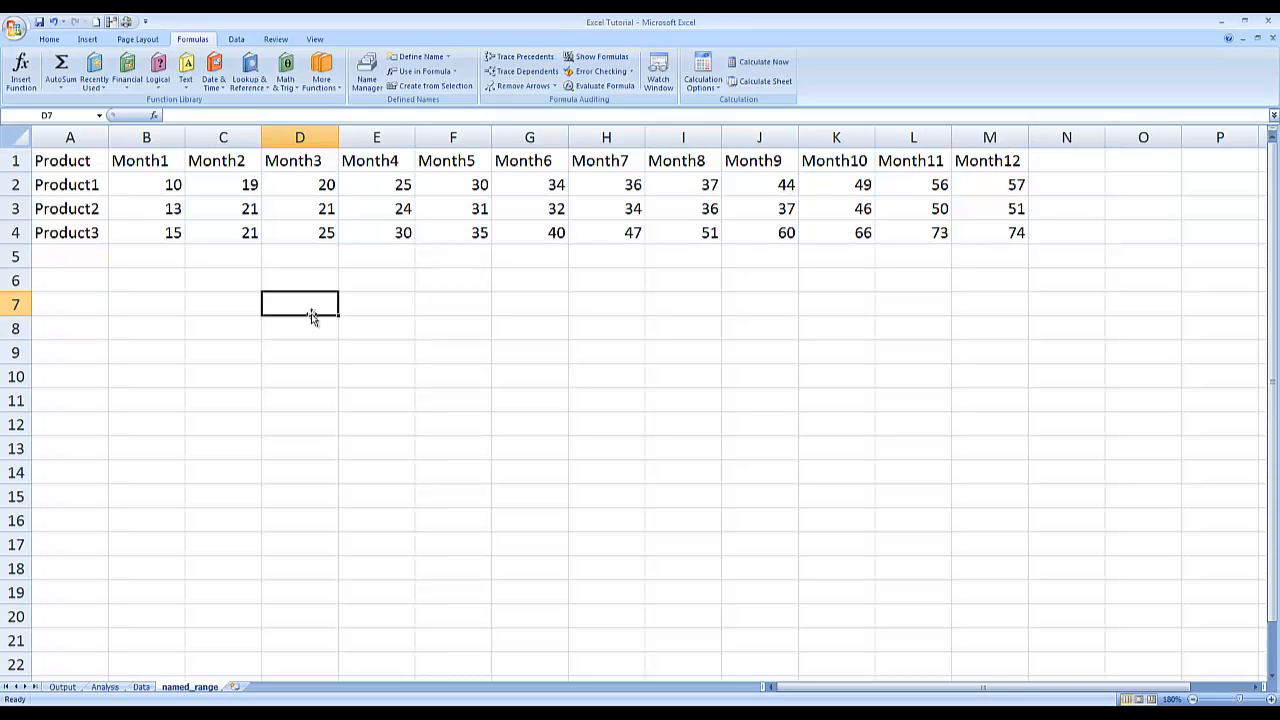
type("Month3")
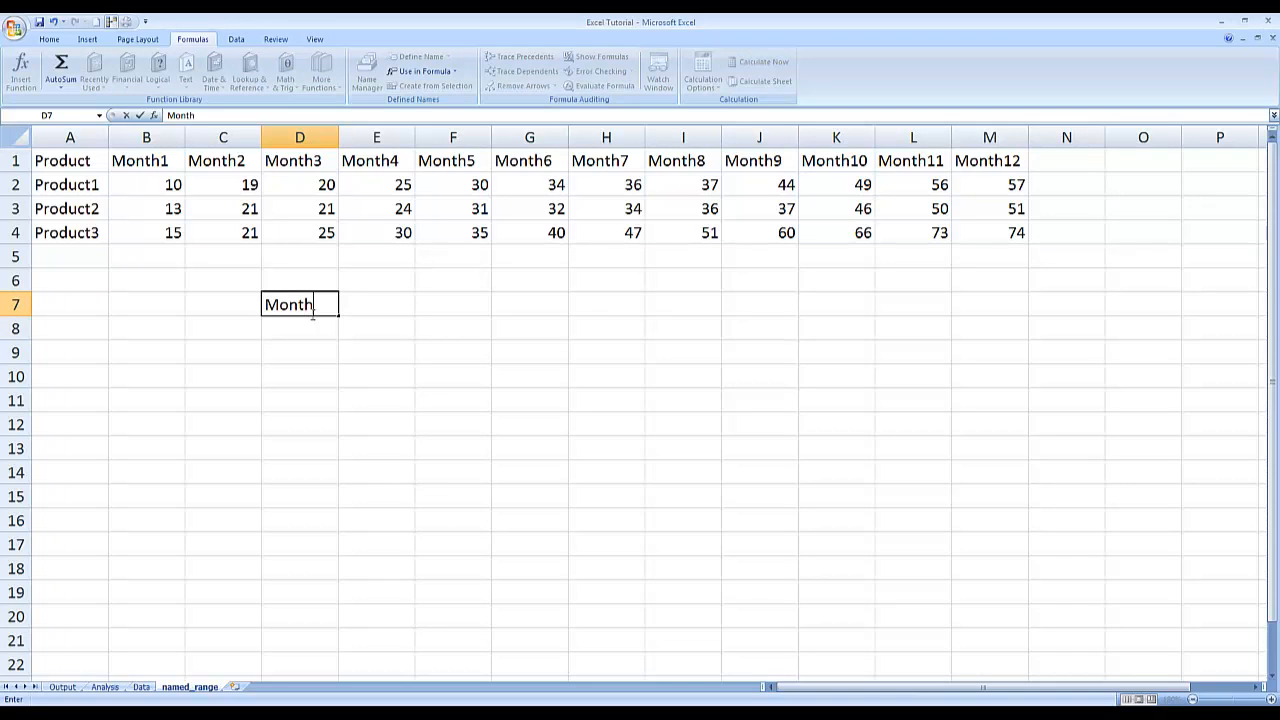
key("Return")
key("Left")
type("Product2")
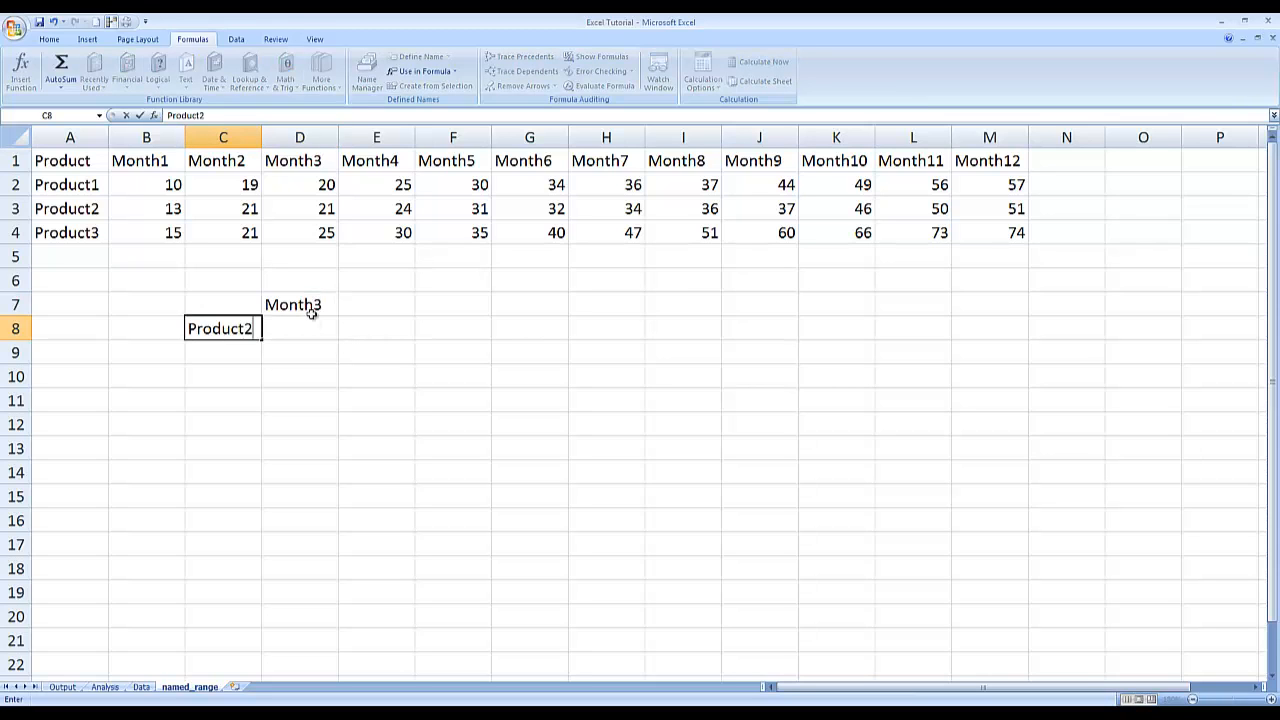
key("Return")
Locate the Month3 value for Product2 in the data table.
left_click(313, 318)
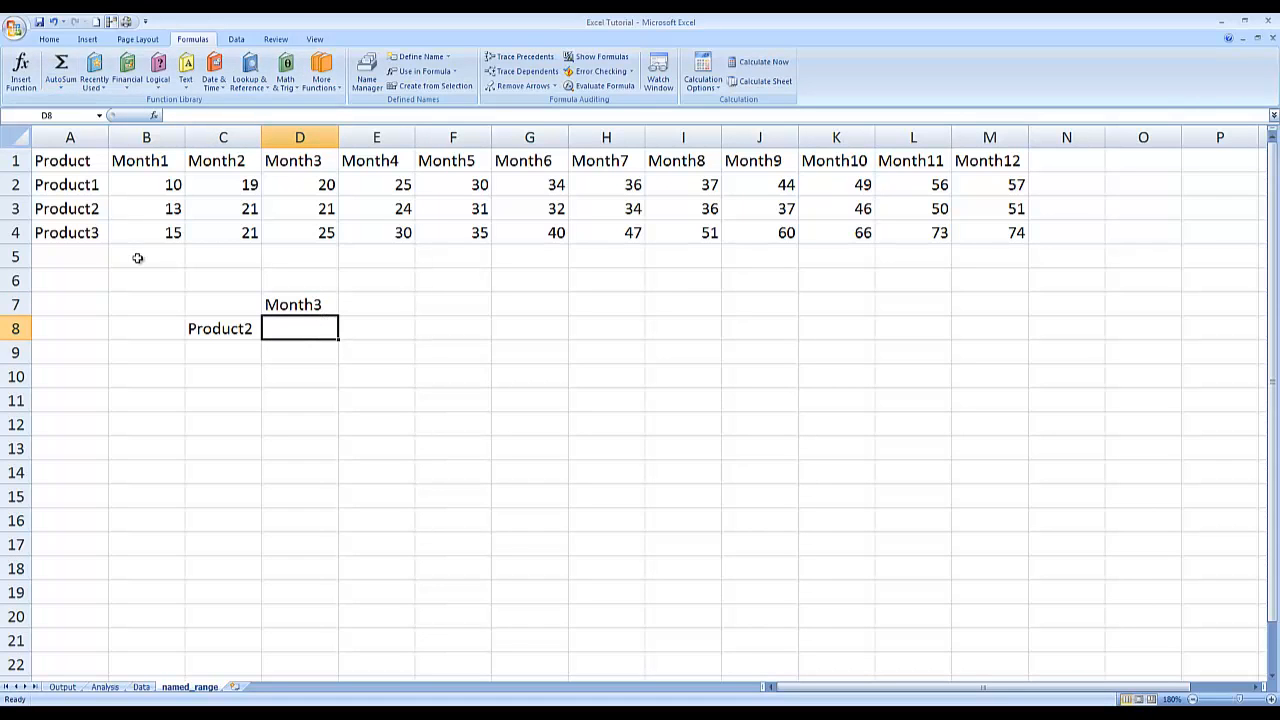
left_click_drag(292, 164, 294, 206)
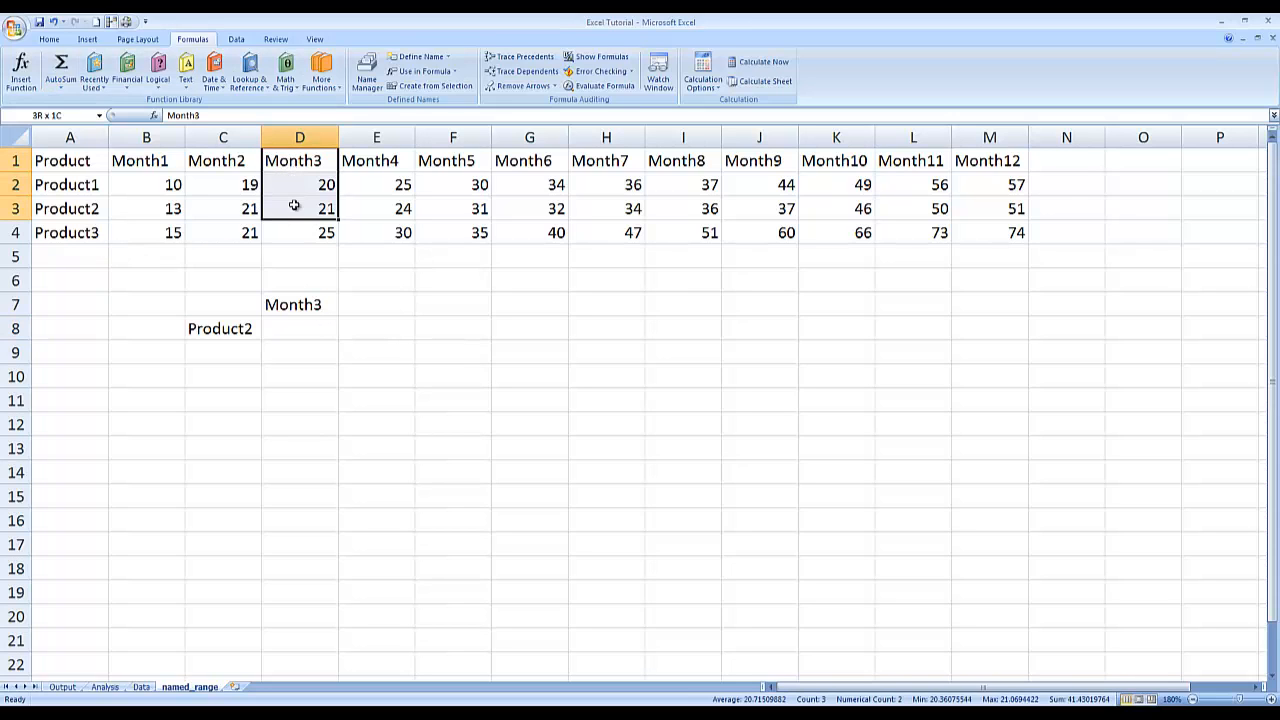
left_click(295, 206)
left_click(306, 330)
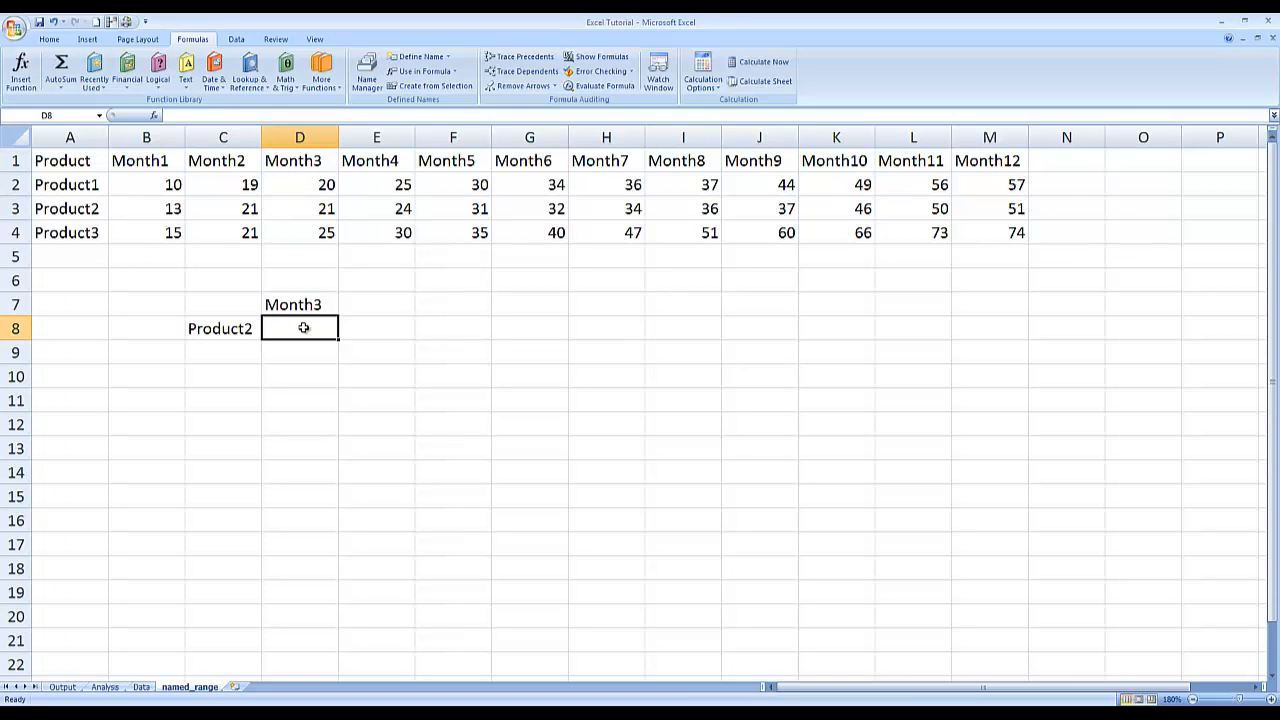
type("=")
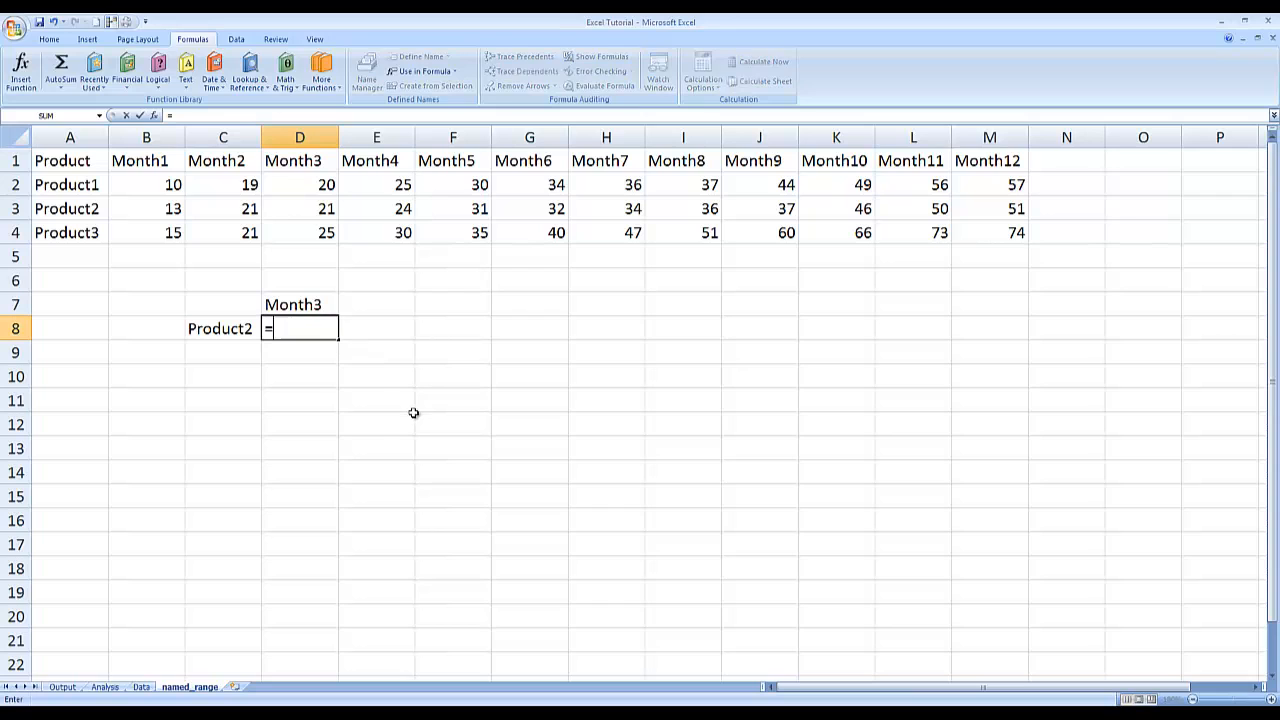
type("index(")
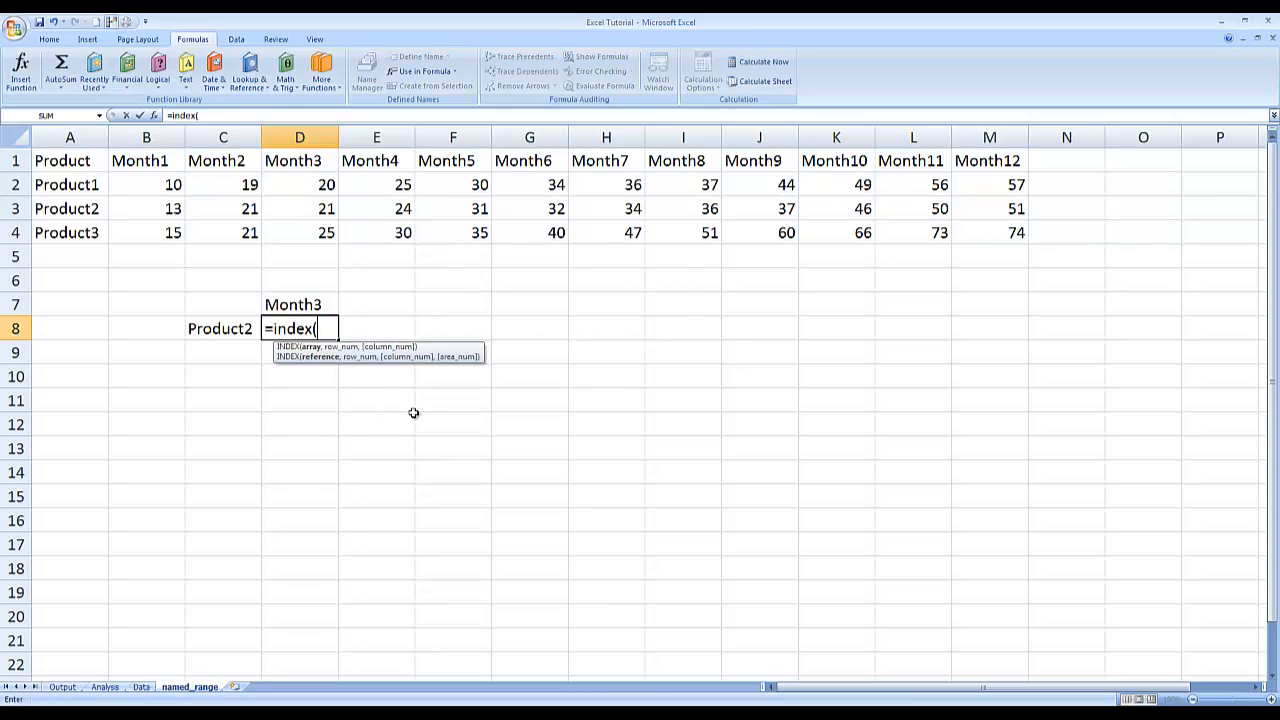
type("our_")
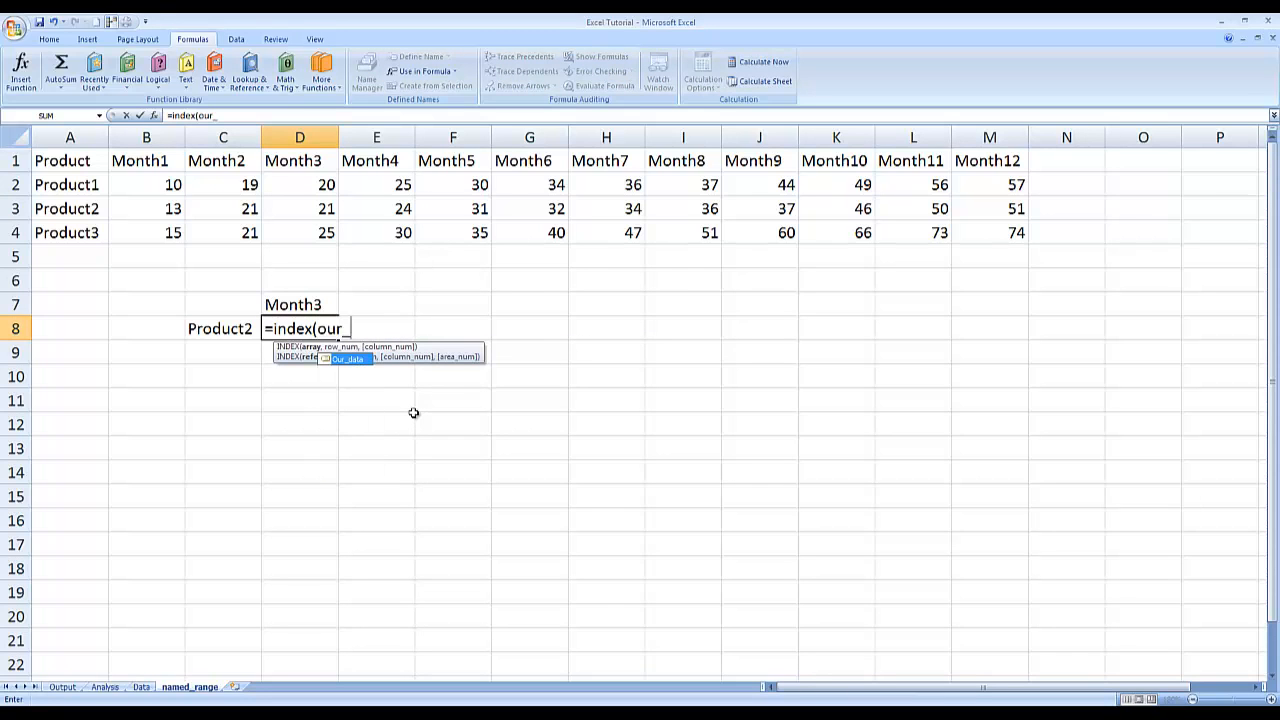
key("Tab")
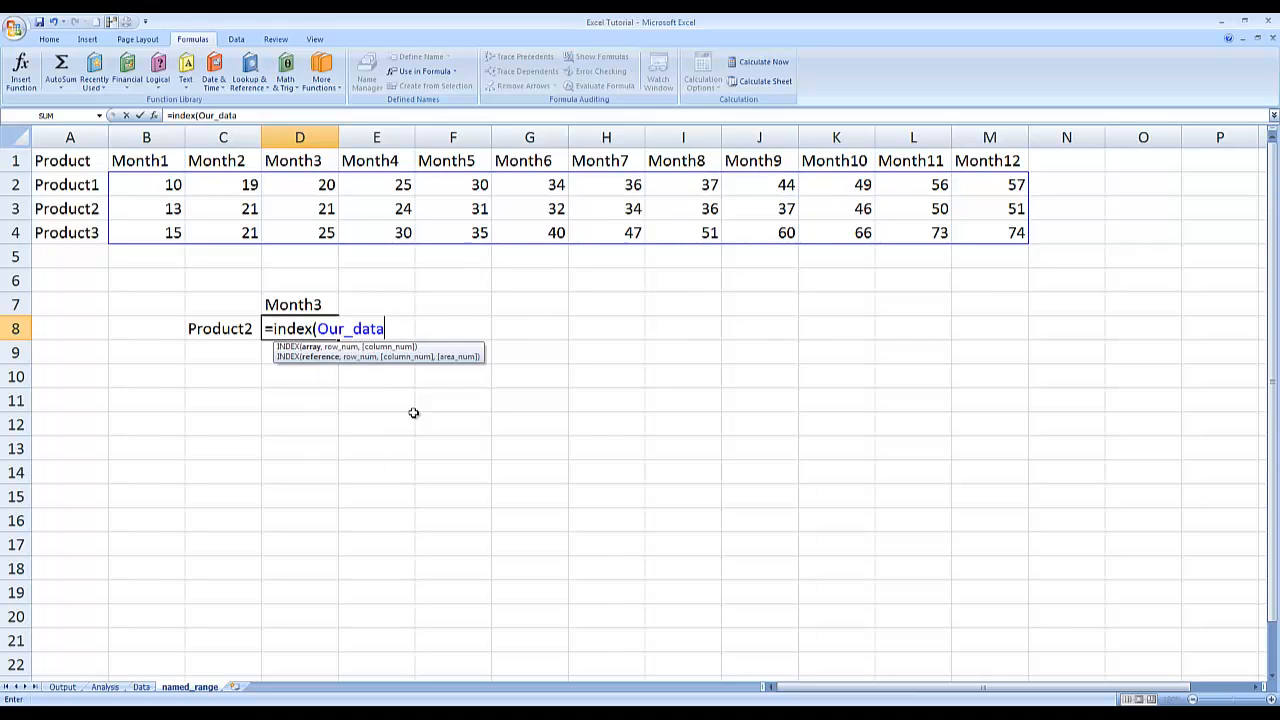
type(",match(")
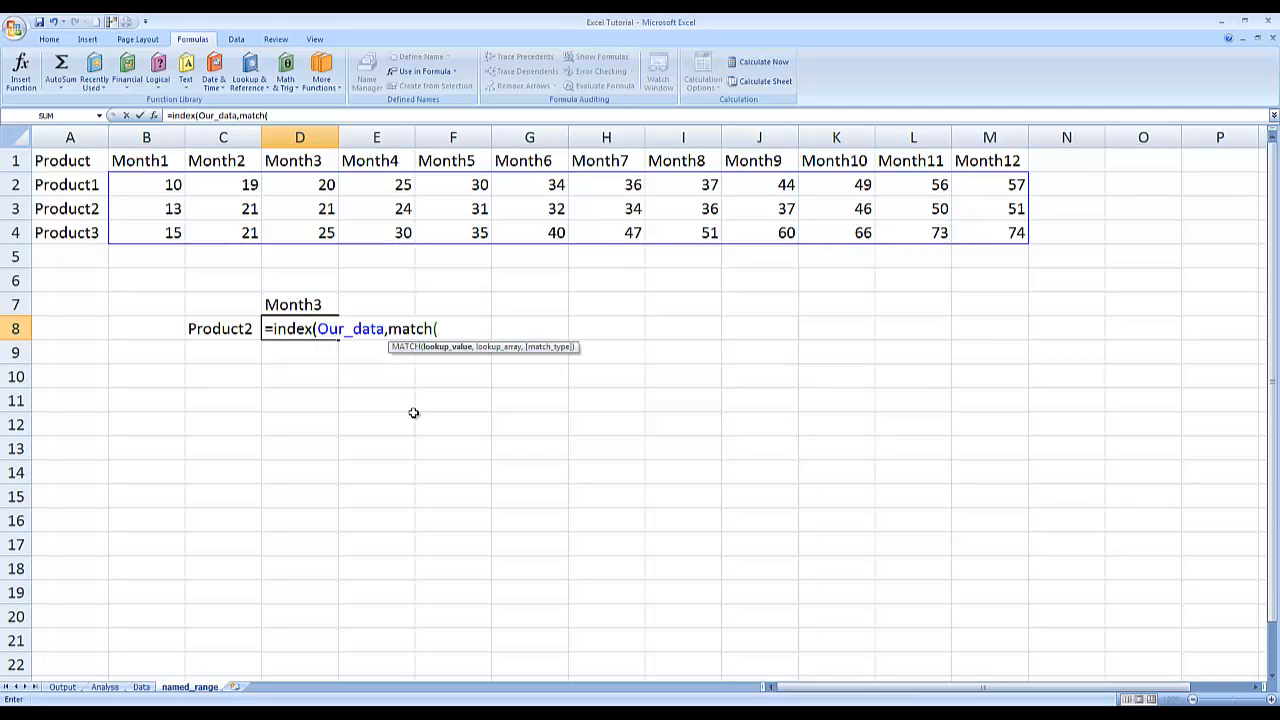
key("Up")
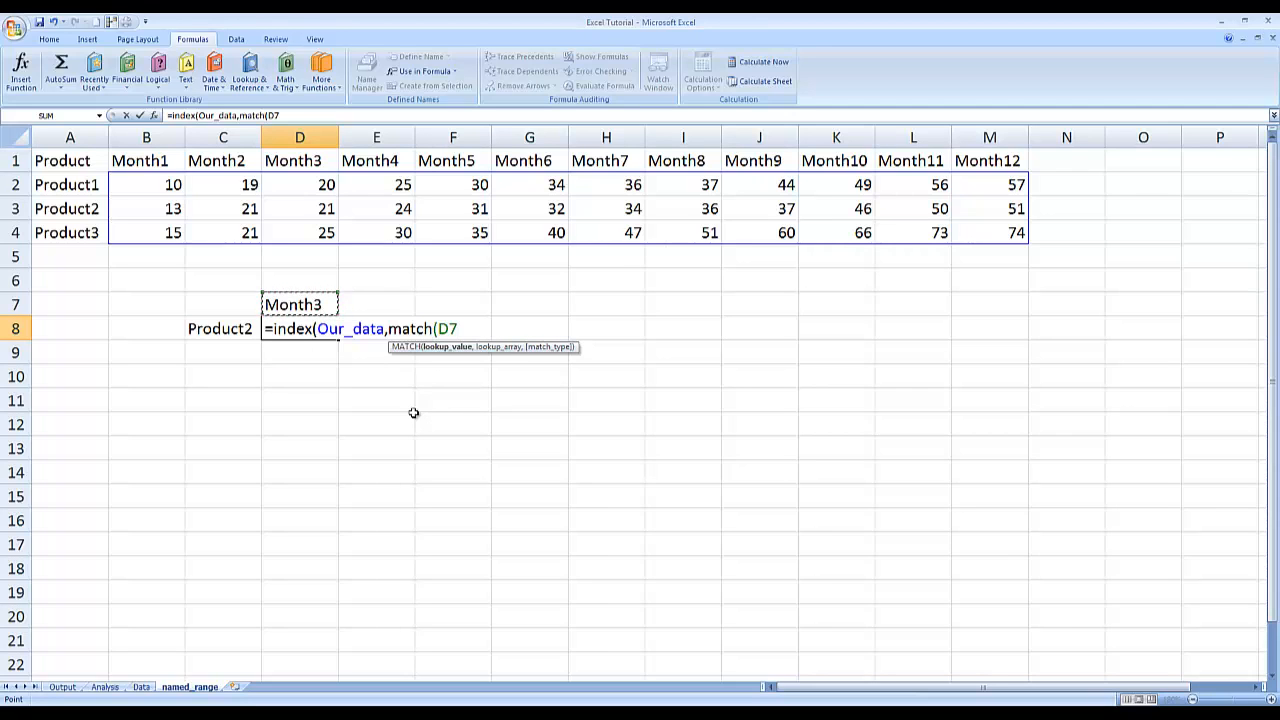
key("Escape")
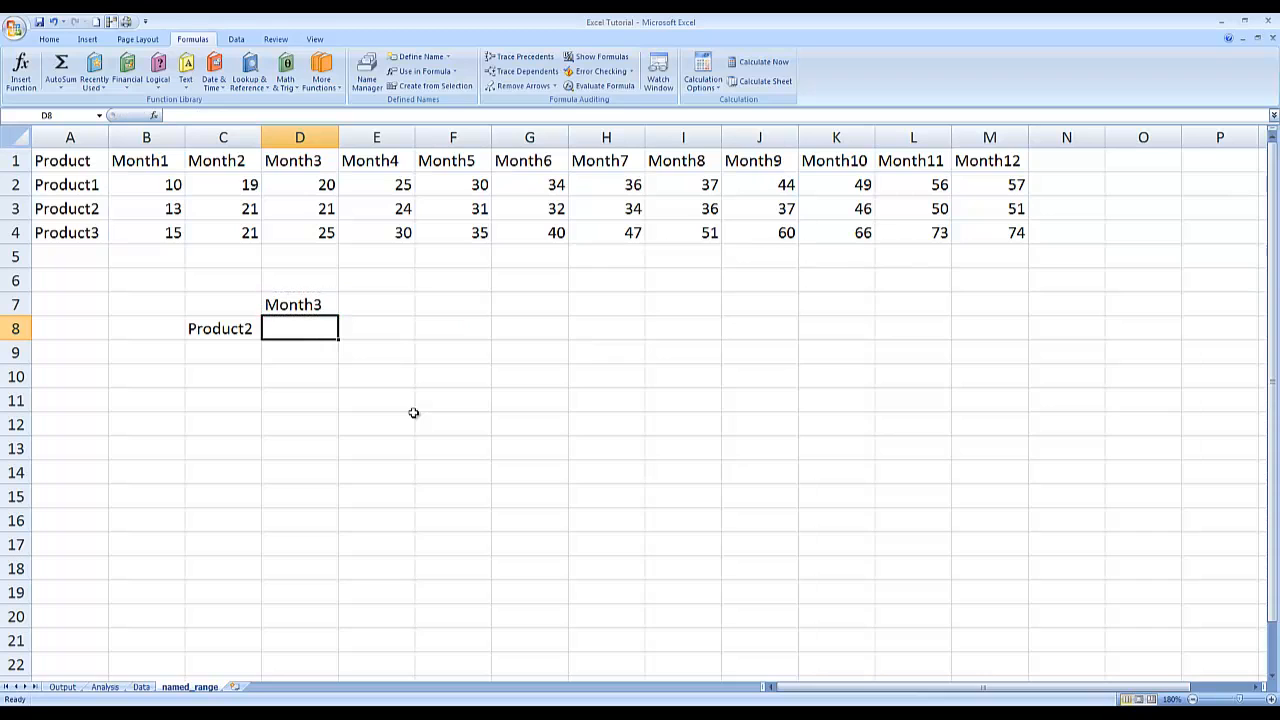
Name the month headers in B1:M1 months.
key("Up")
key("Up")
key("Up")
key("Up")
key("ctrl+Home")
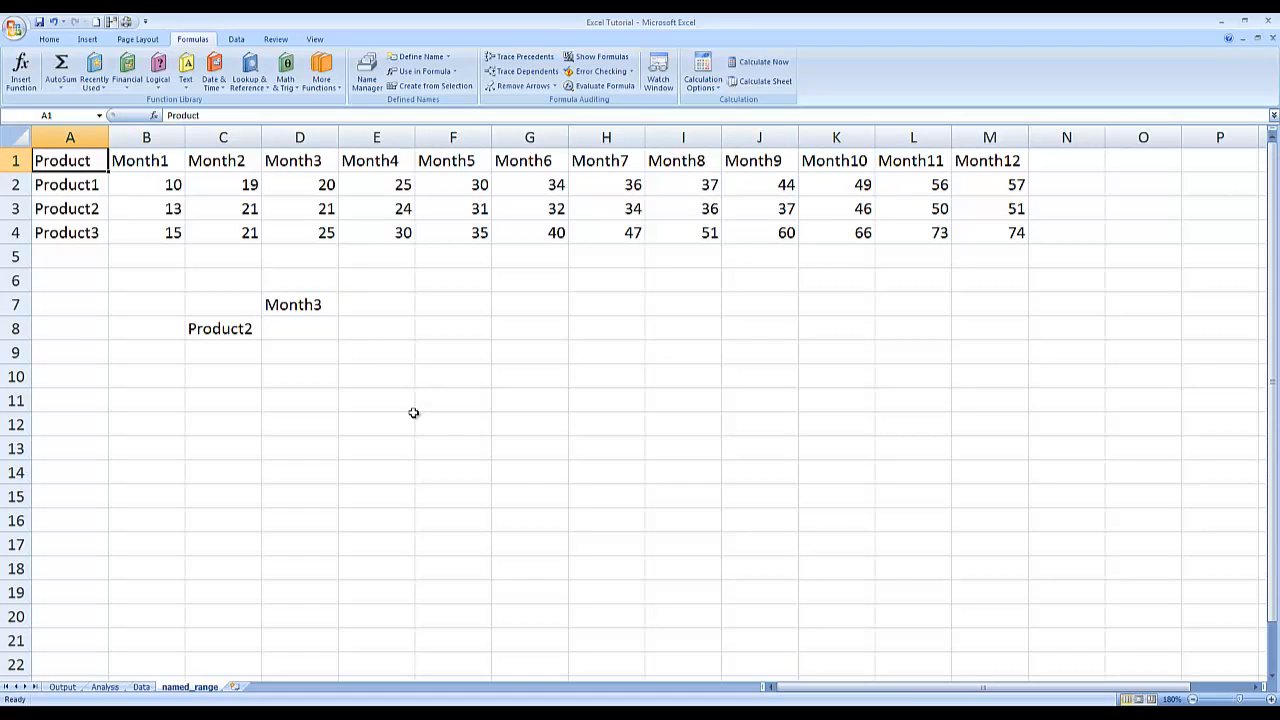
key("Right")
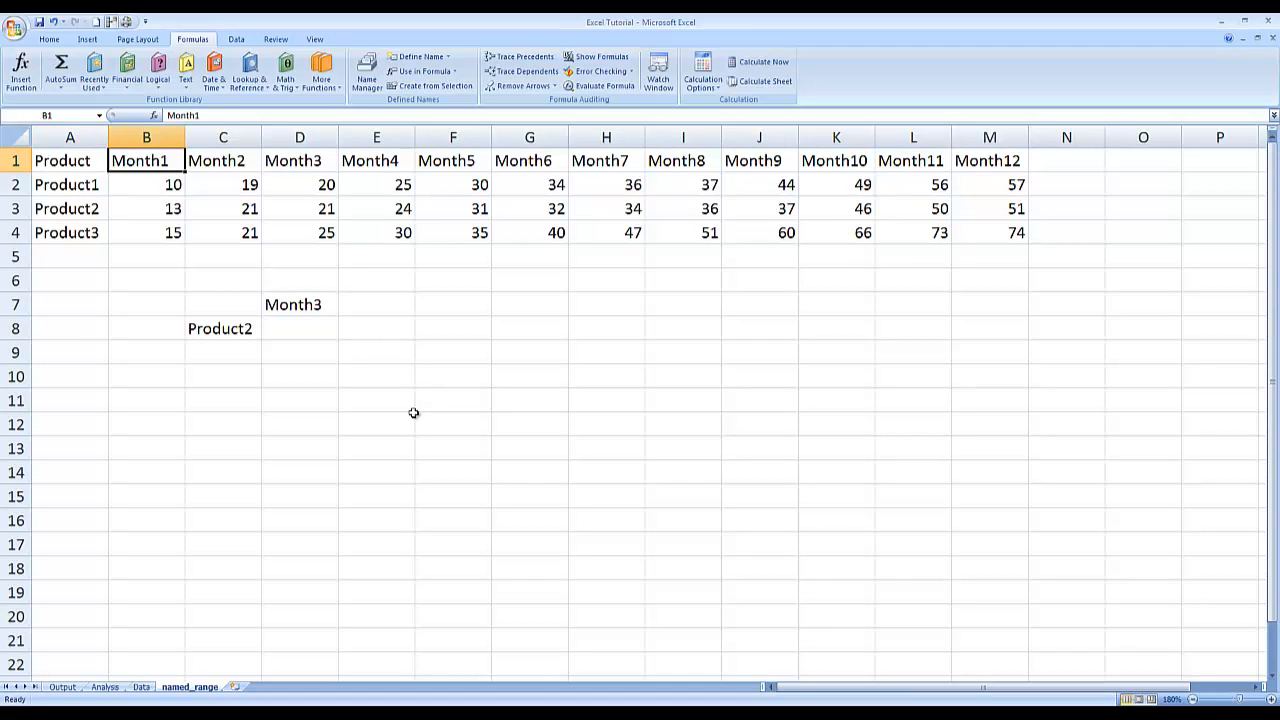
key("ctrl+shift+Right")
left_click(53, 112)
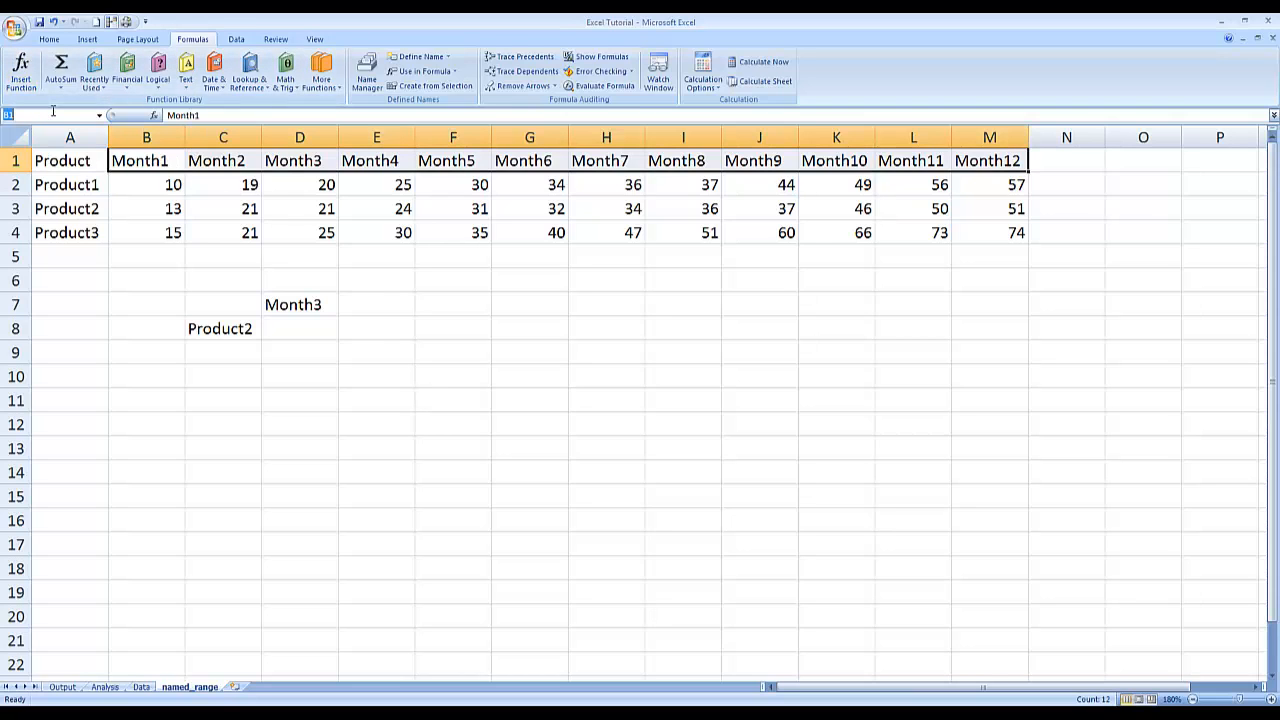
type("months")
key("Return")
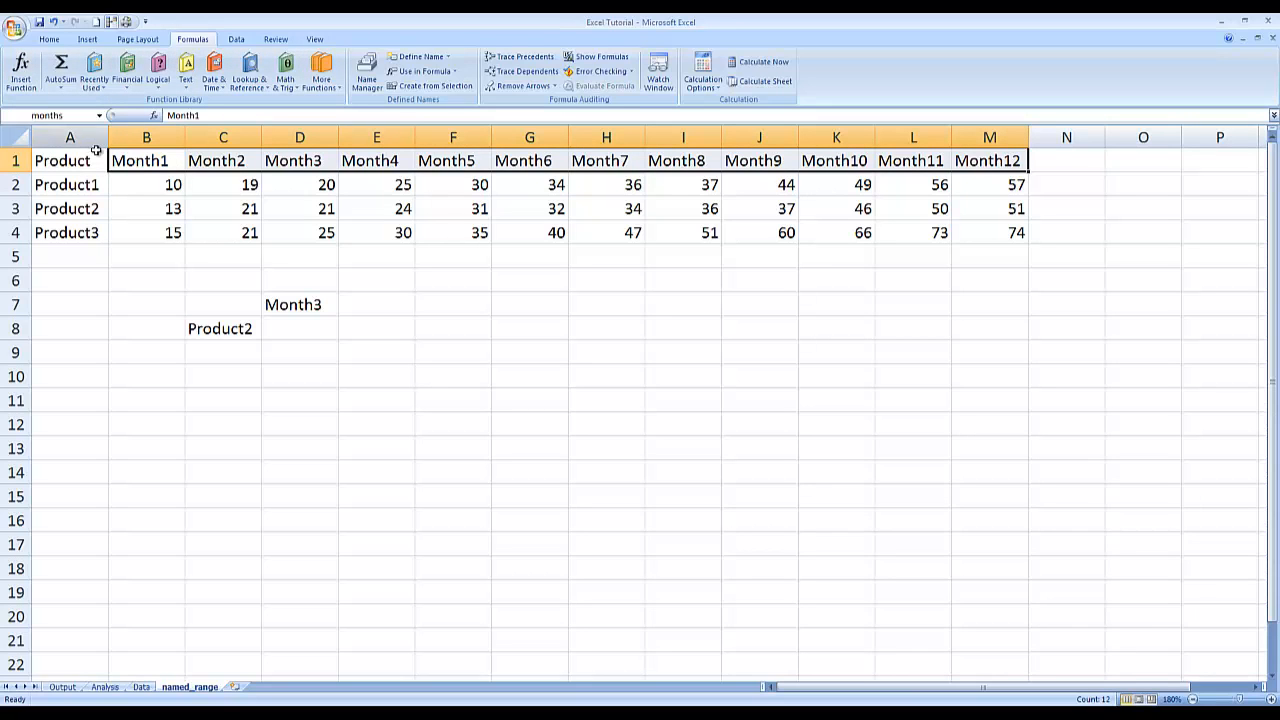
Name the product labels in A2:A4 product.
left_click(63, 177)
key("ctrl+shift+Down")
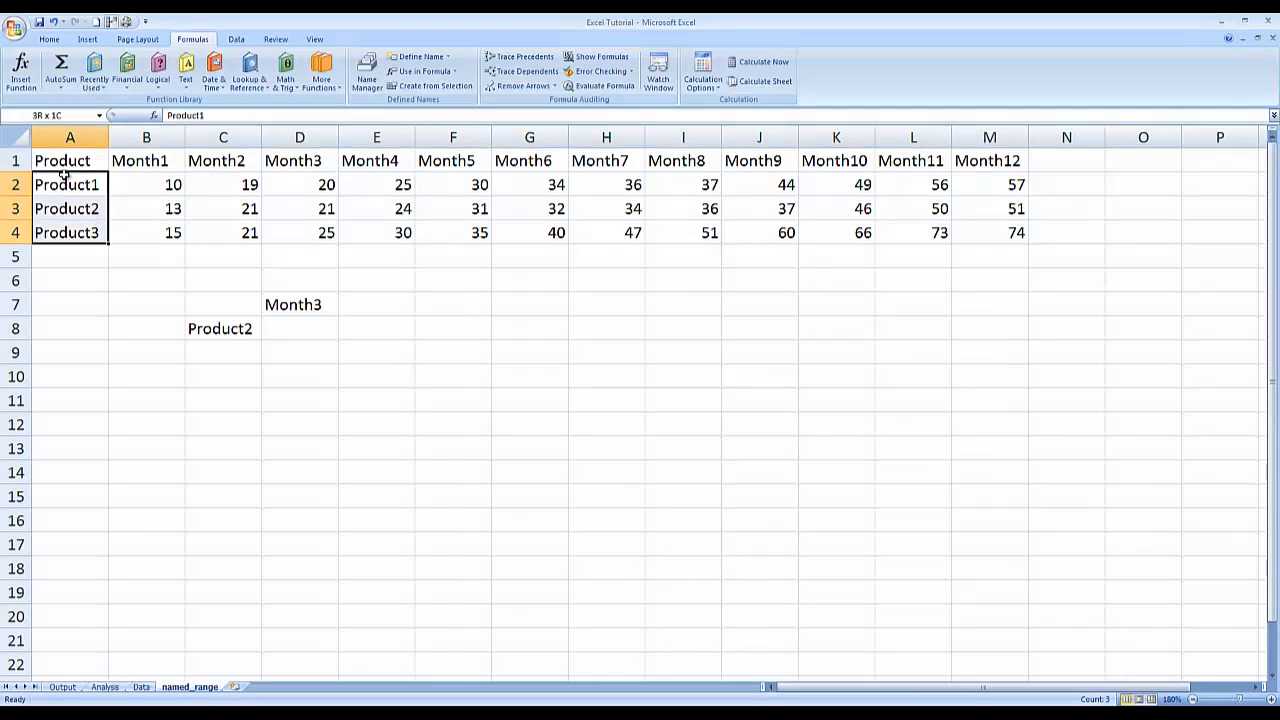
left_click(71, 117)
type("product")
key("Return")
Begin an INDEX formula in cell D8 over Our_data, with MATCH(C8,product,0) as the row number.
left_click(274, 322)
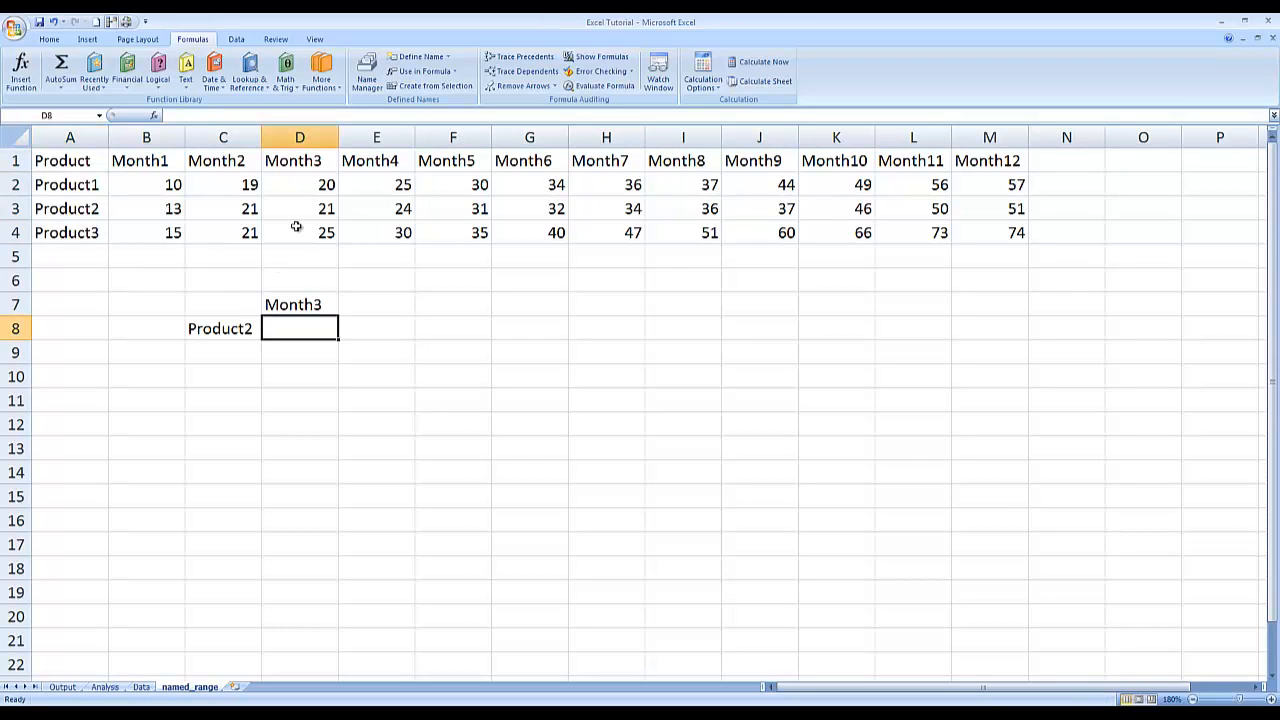
type("=index(our")
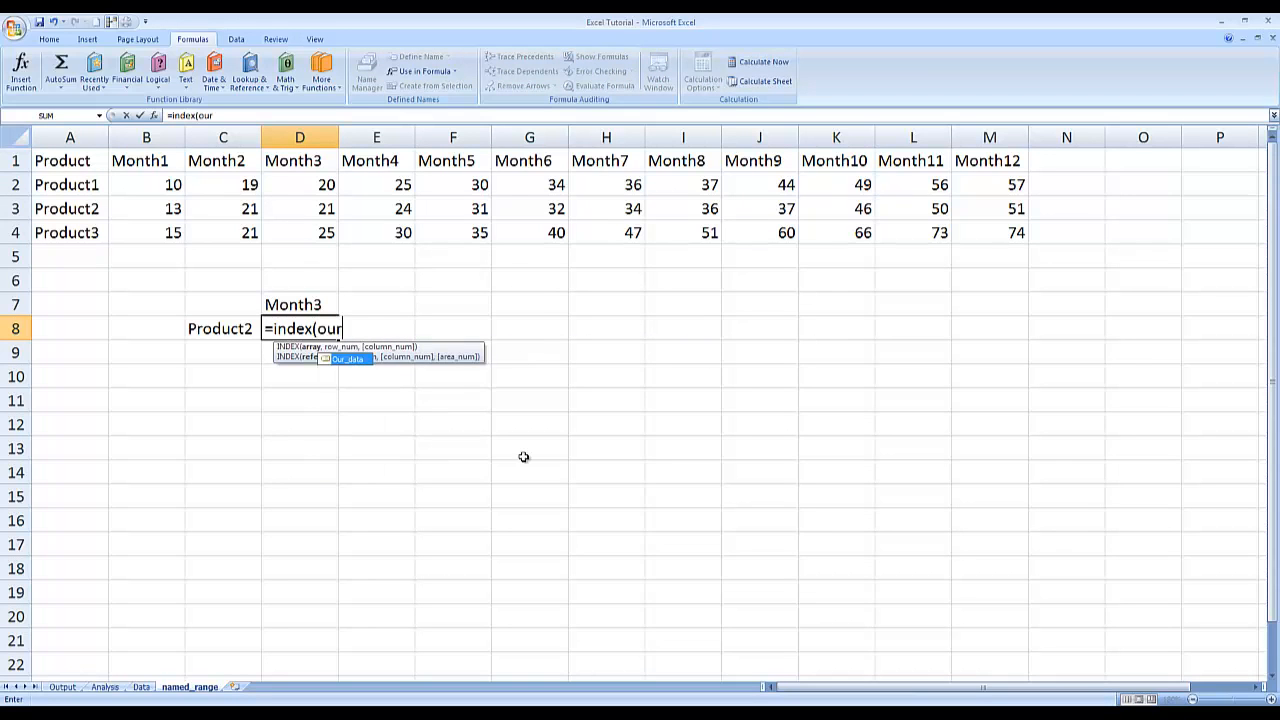
key("Tab")
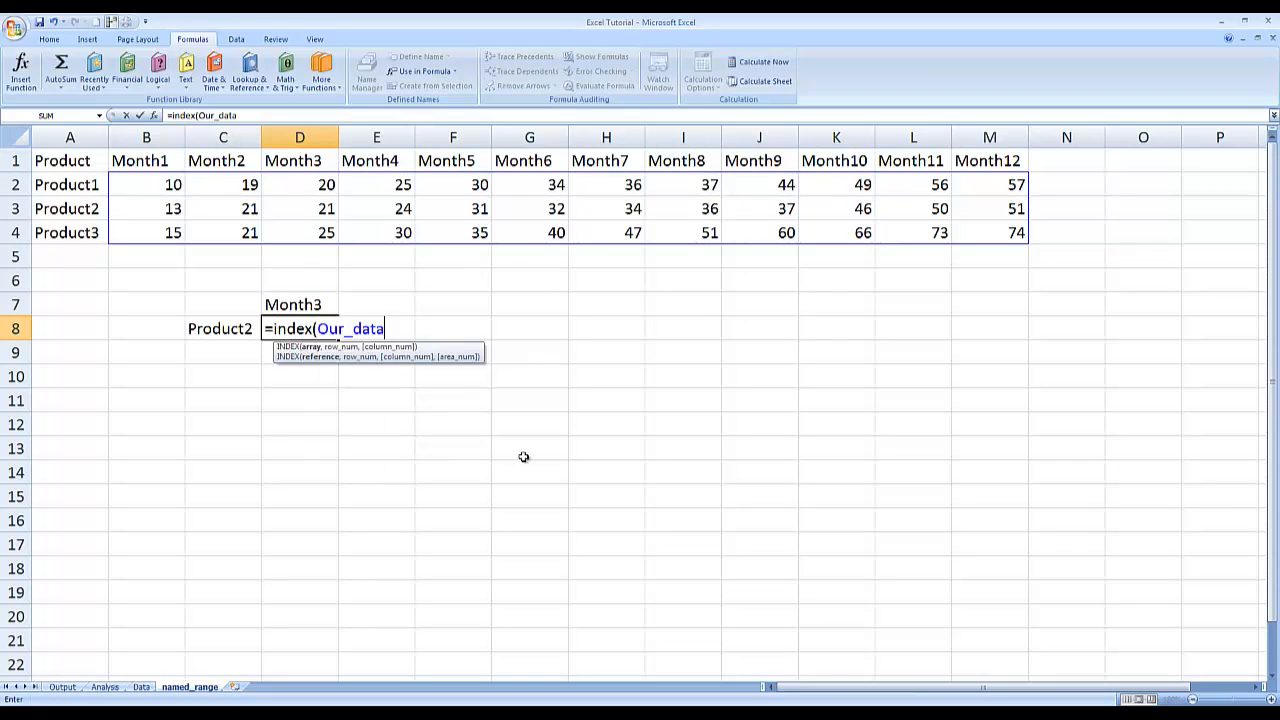
type(",")
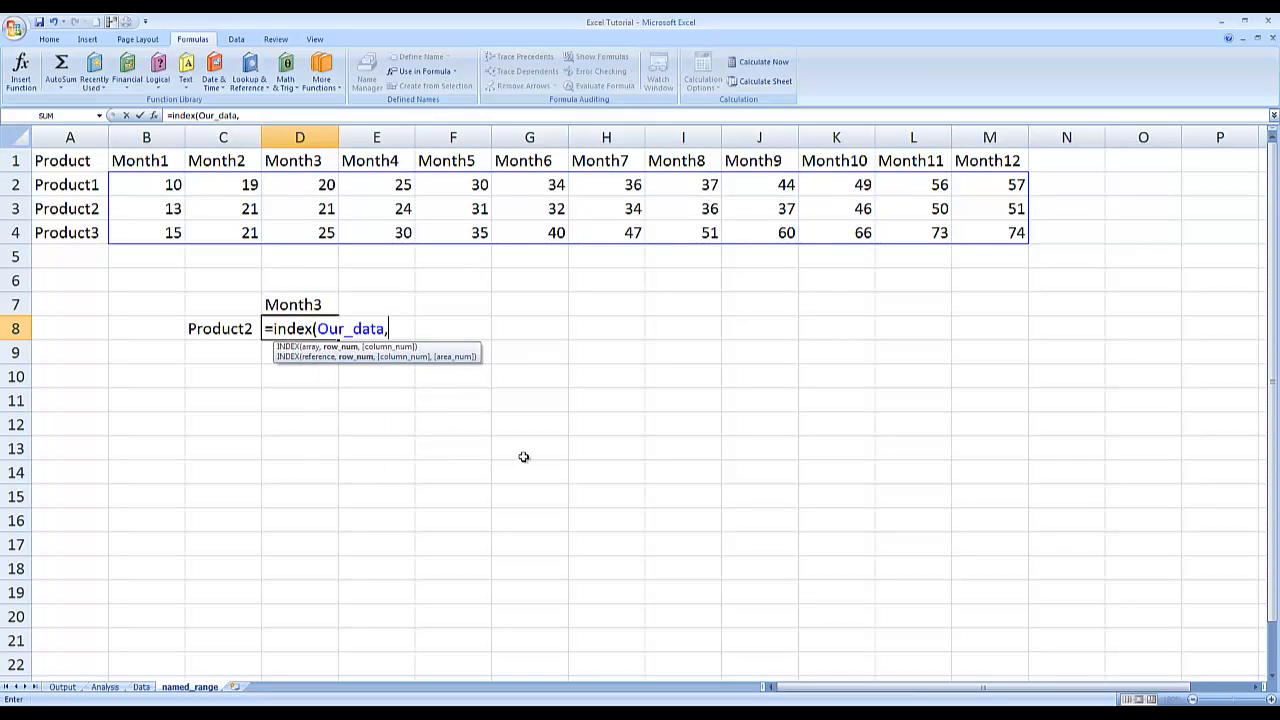
type("match(")
key("Left")
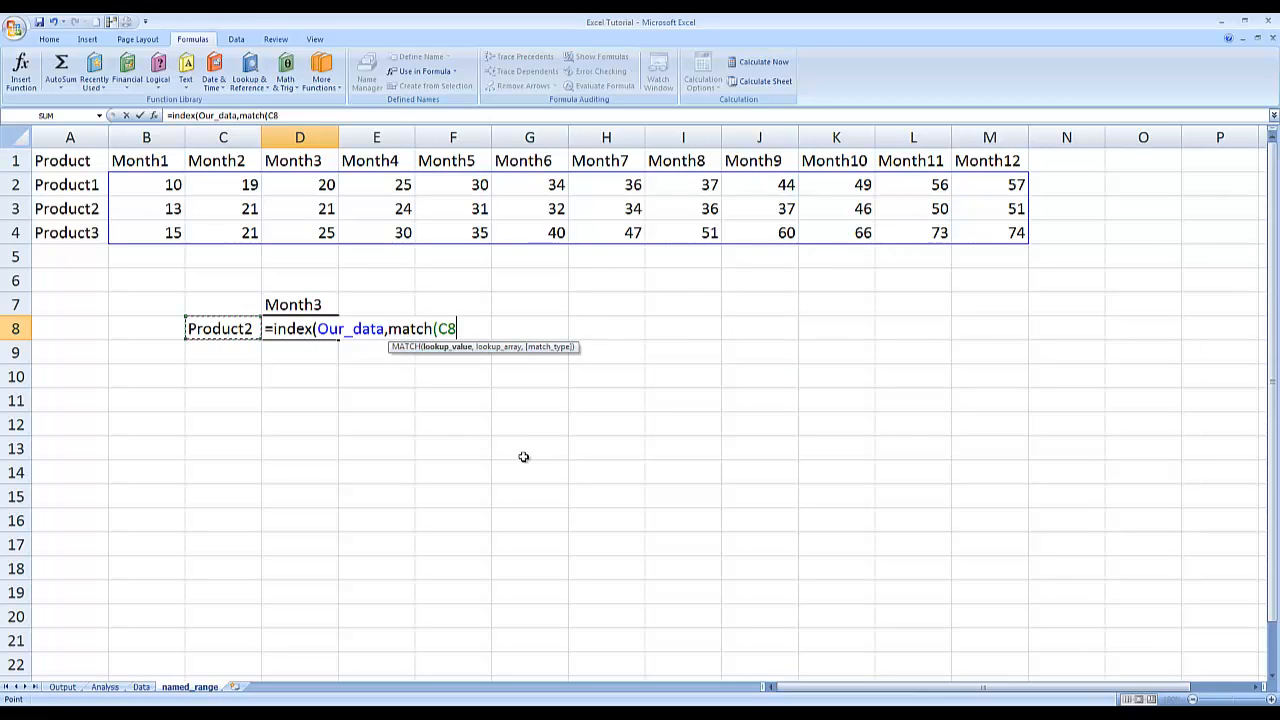
type(",")
type("pro")
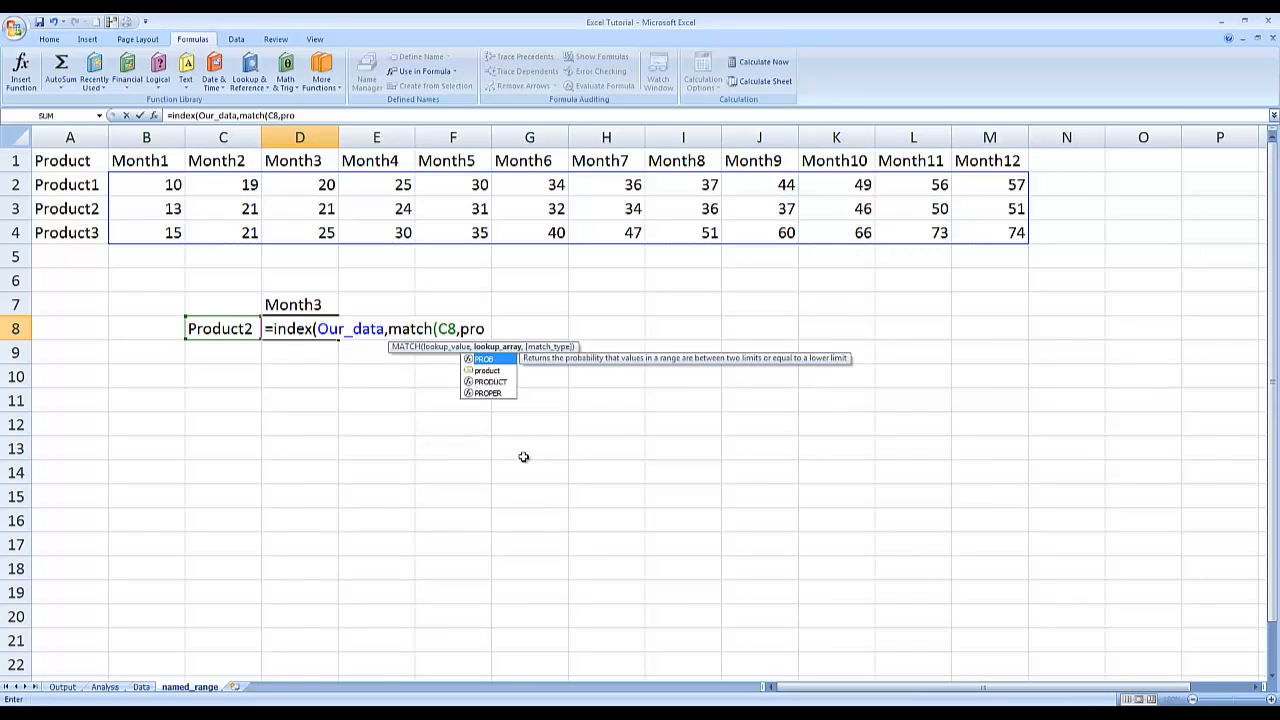
key("Down")
key("Tab")
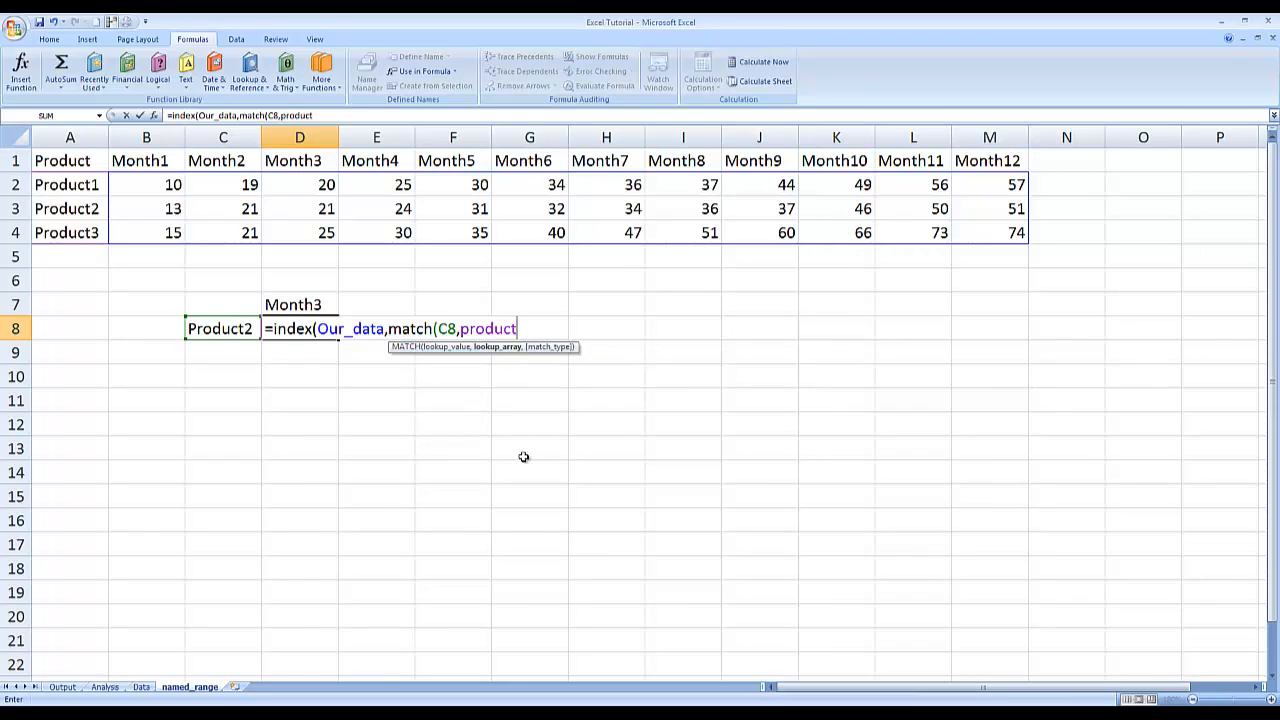
type(",0")
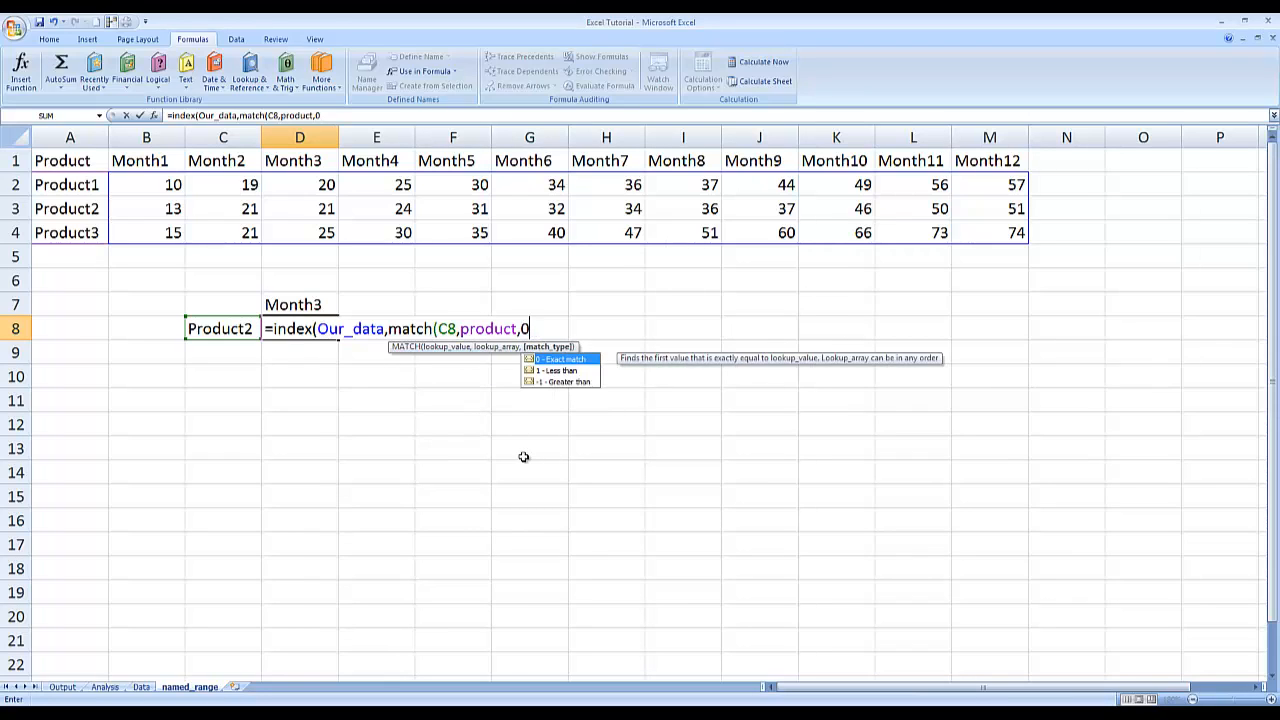
Complete the INDEX formula in D8 with MATCH(D7,months,0) as the column number and enter it.
type("),m")
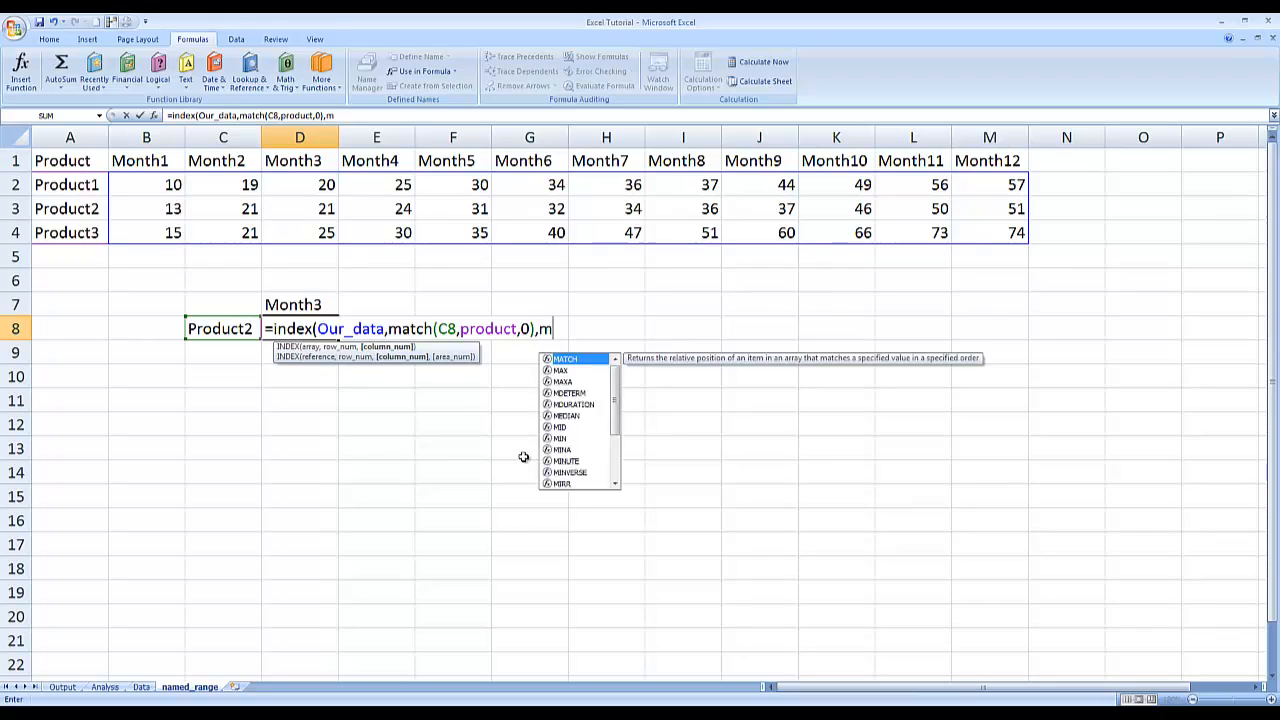
type("atch(")
key("Up")
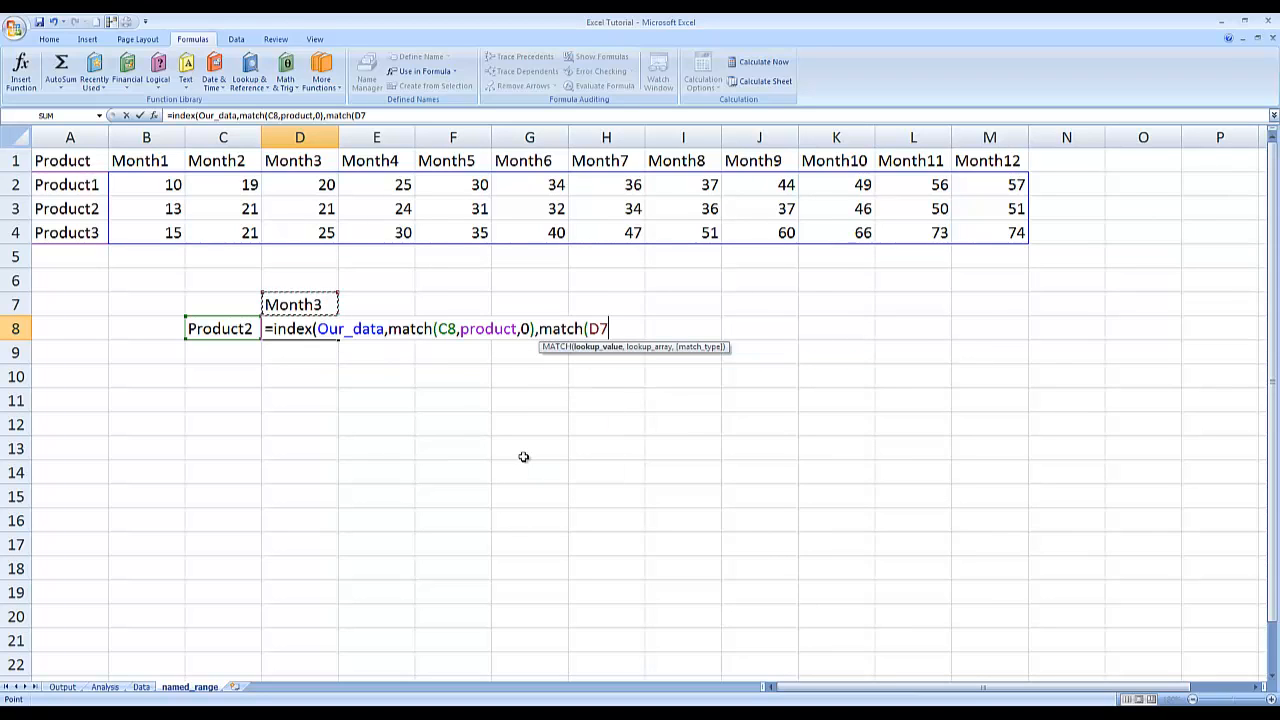
type(",mon")
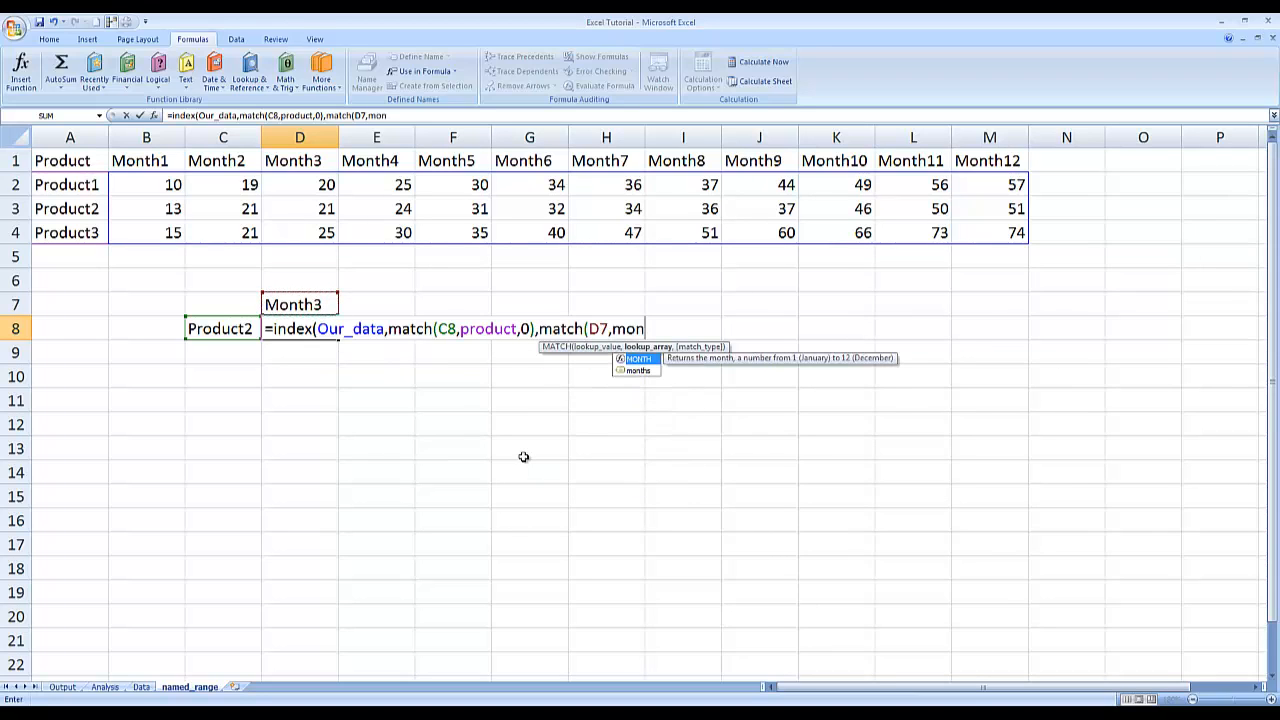
key("Down")
key("Tab")
type(",0")
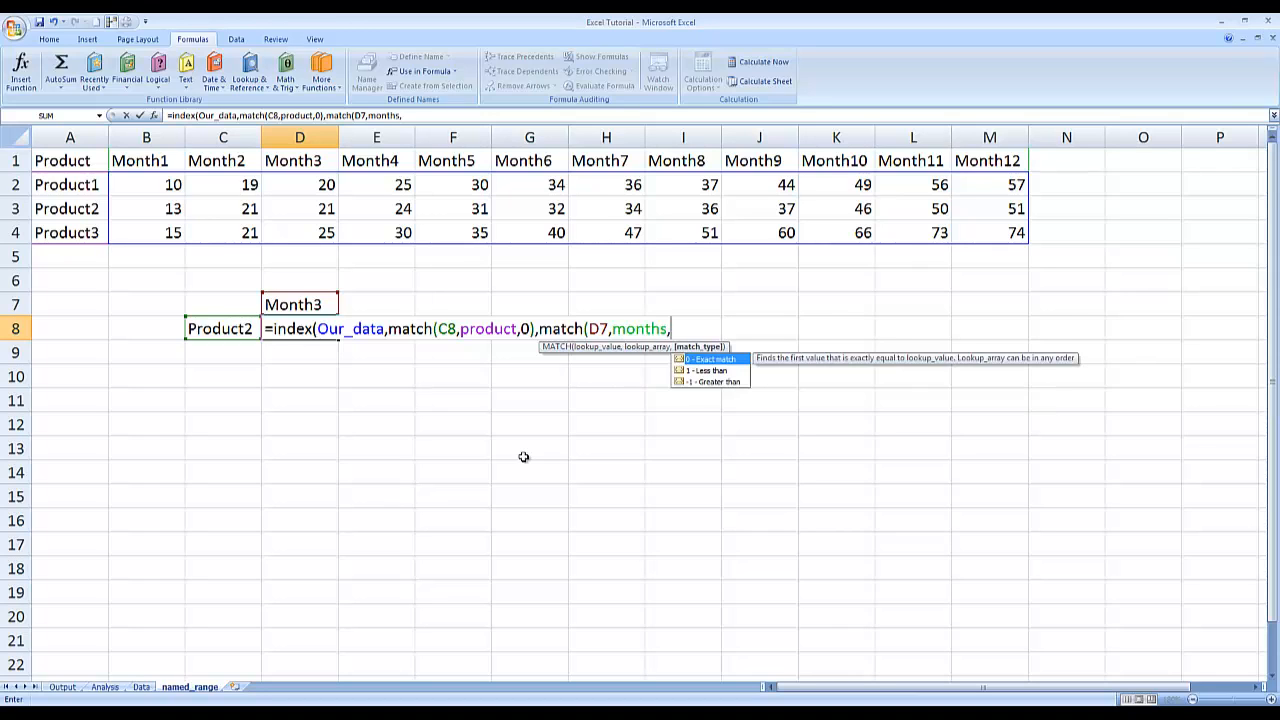
type(")")
key("Return")
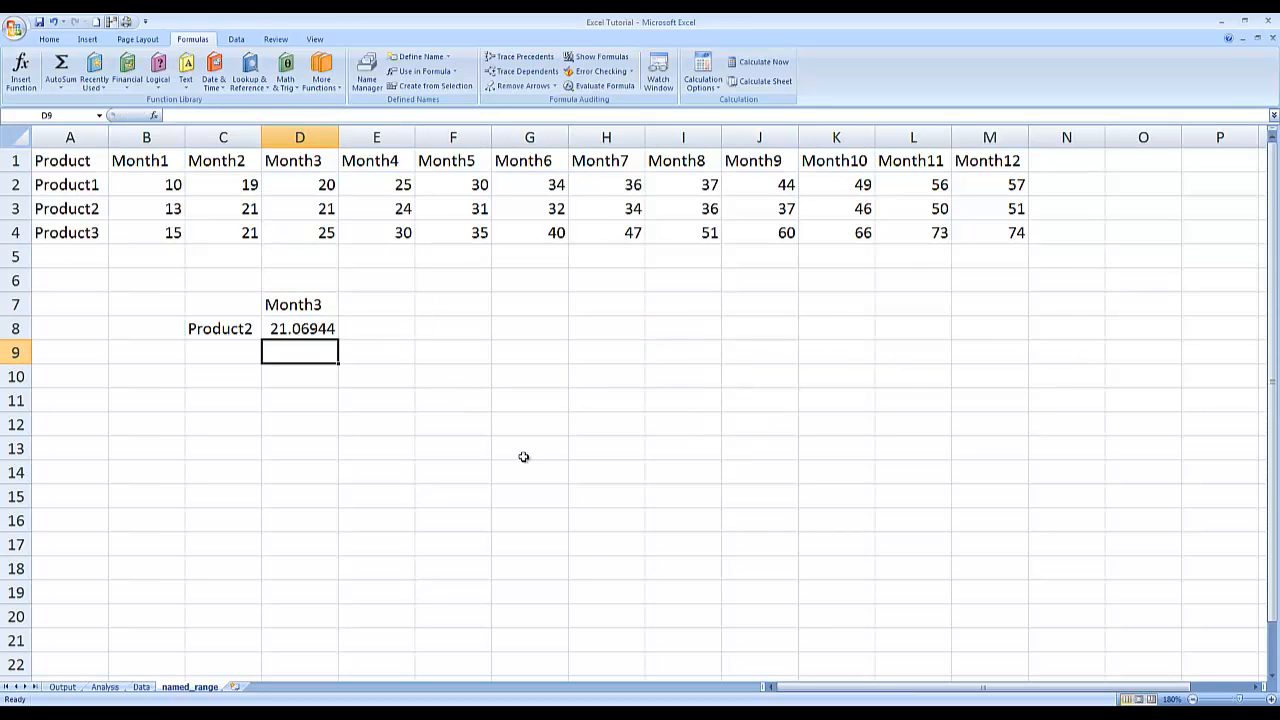
Inspect the INDEX/MATCH formula in D8 and the named ranges it references.
key("Up")
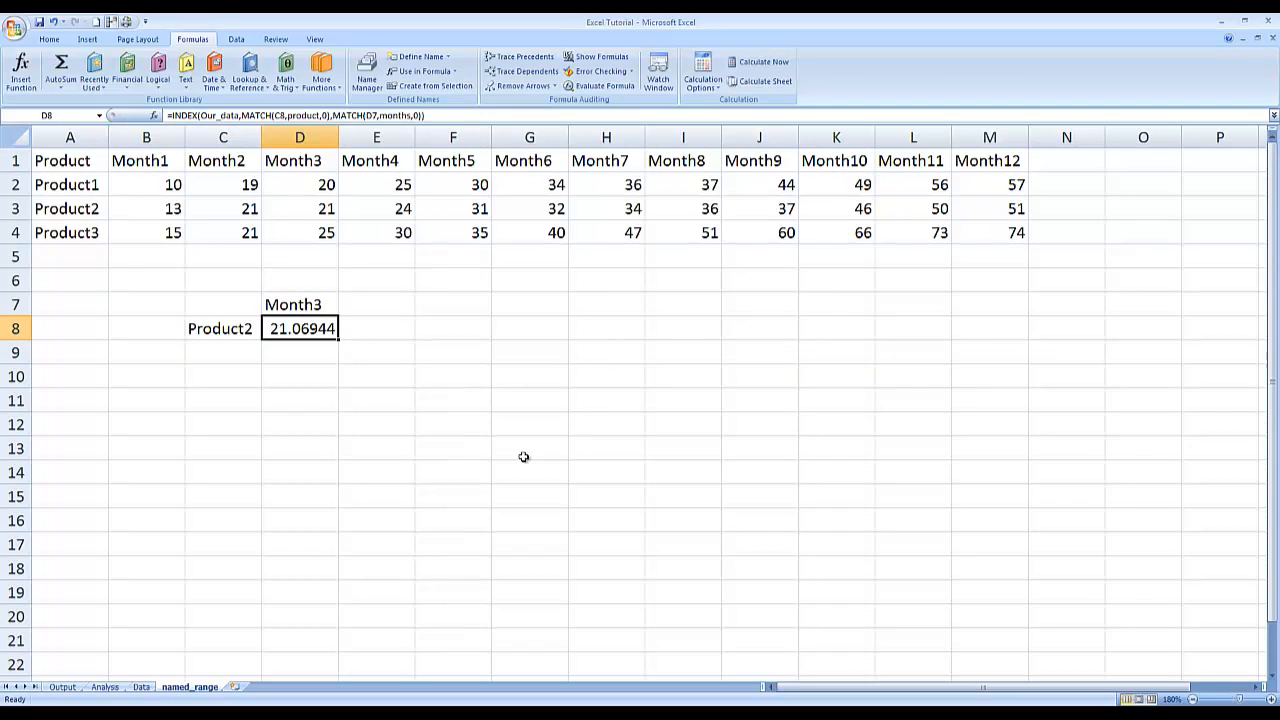
type("3")
key("Escape")
key("F2")
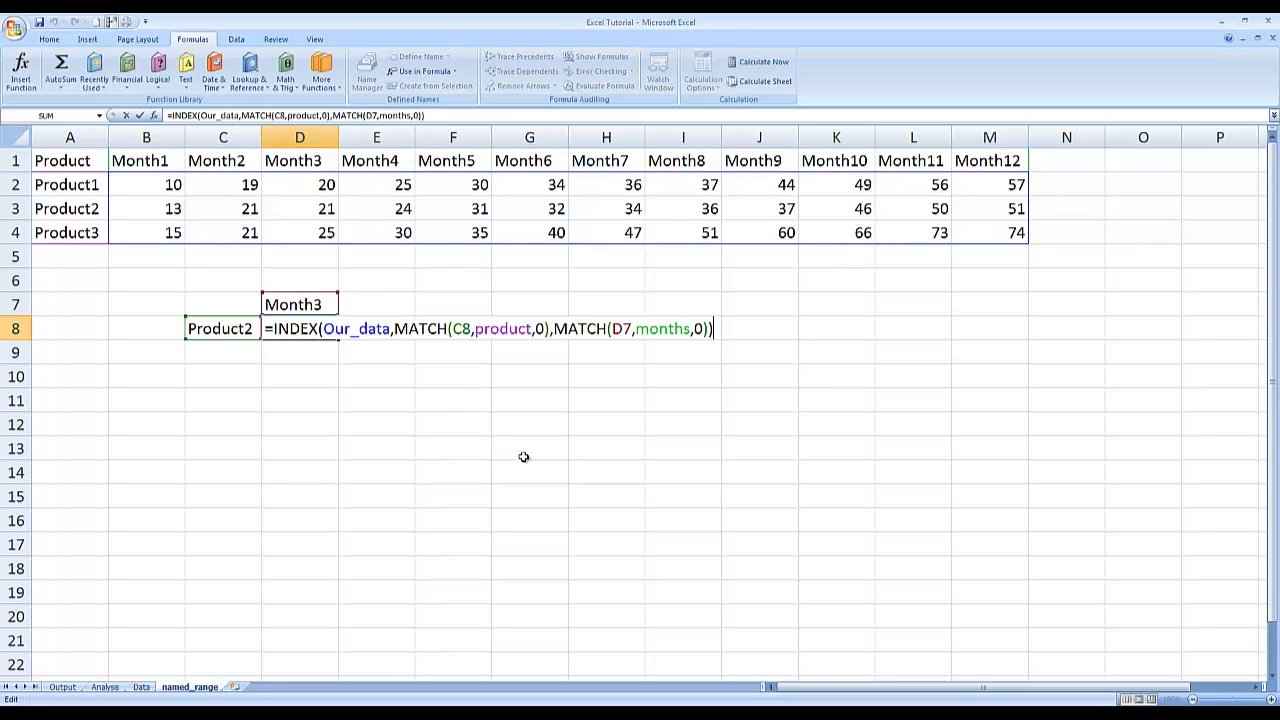
key("Escape")
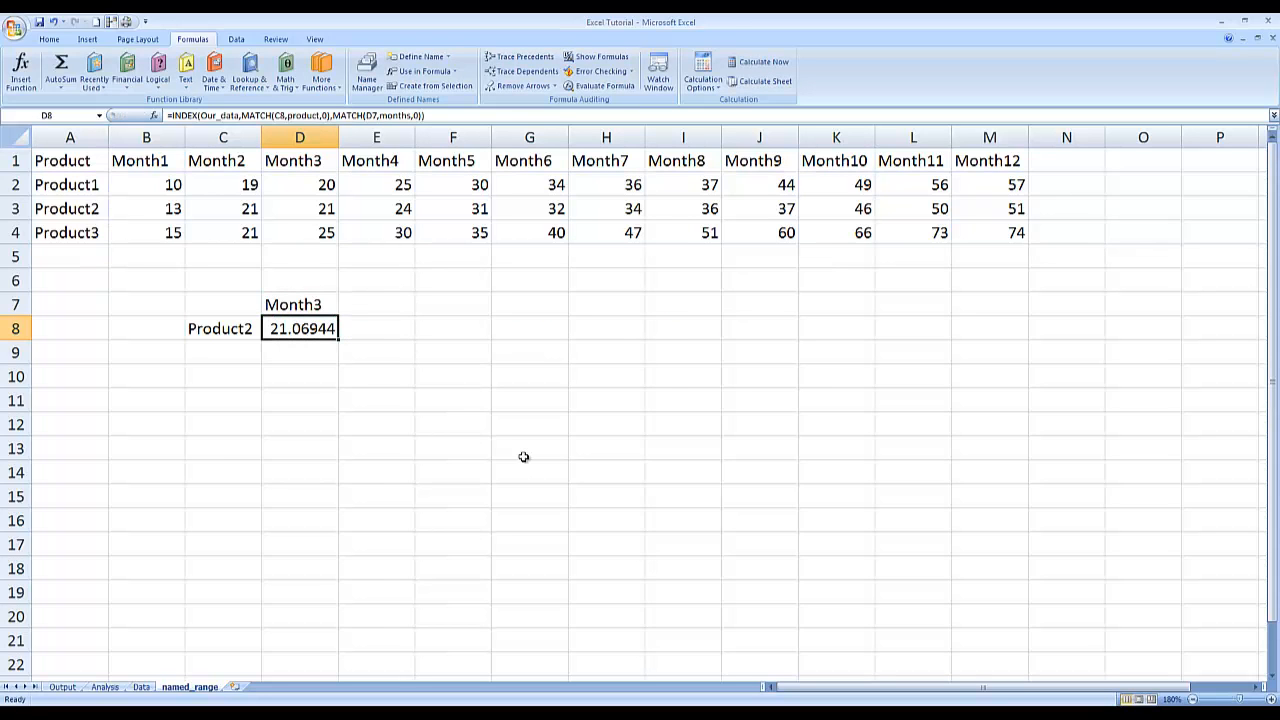
Examine the INDEX/MATCH formula with plain cell references in cell H15 of the Data sheet.
key("ctrl+Page_Up")
key("Right")
key("Right")
key("Right")
key("Right")
key("Right")
key("Right")
key("Right")
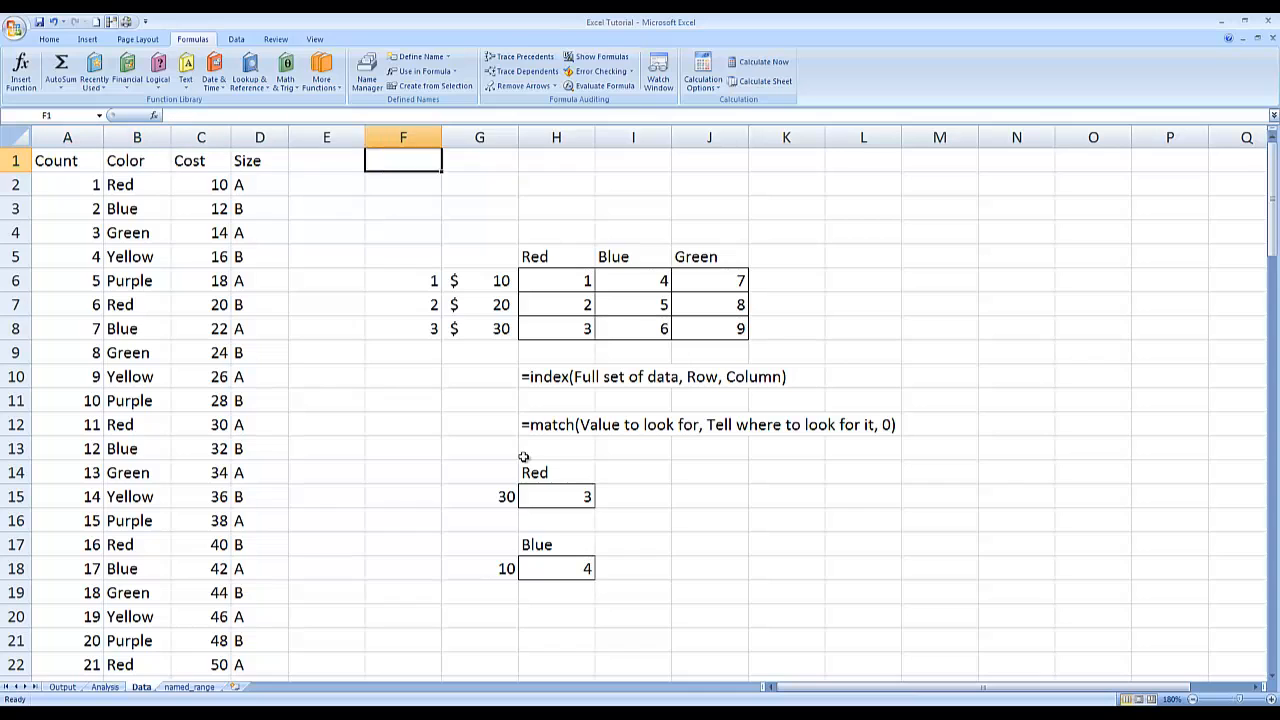
key("Down")
key("Down")
key("Down")
key("Down")
key("Down")
key("Down")
key("Down")
key("Down")
key("Down")
key("Down")
key("Down")
key("Down")
key("Down")
key("Down")
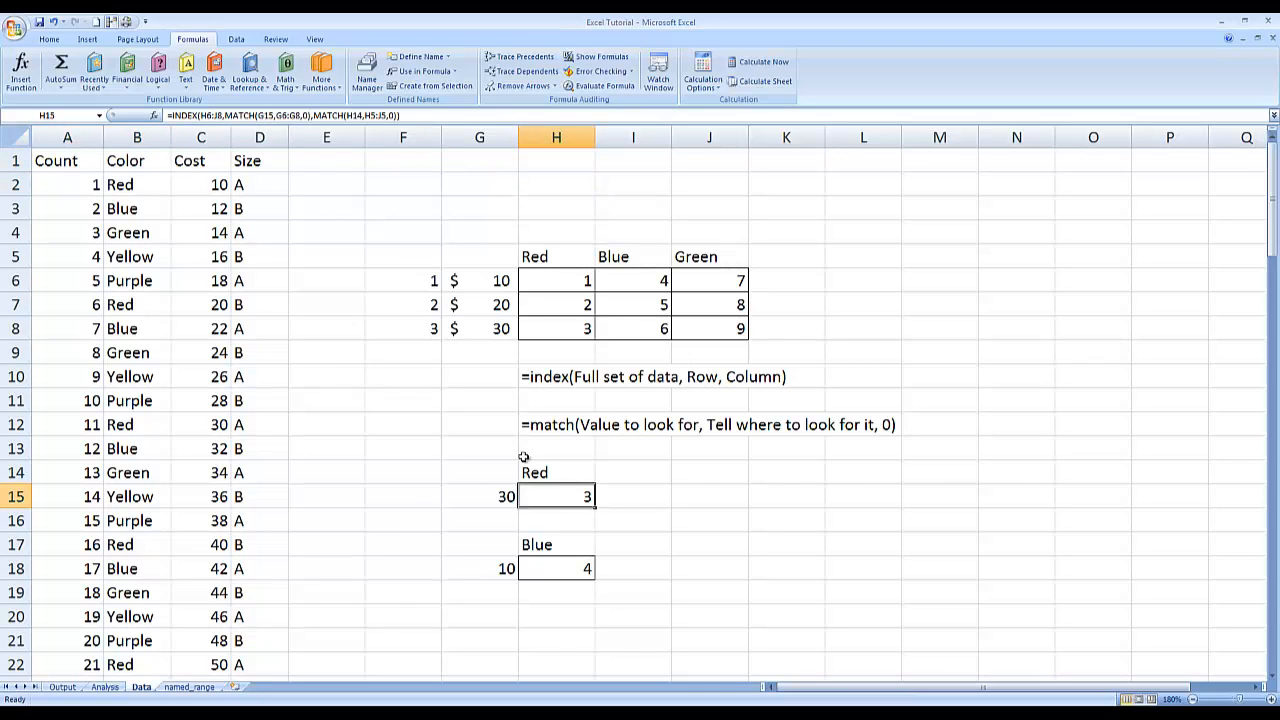
key("F2")
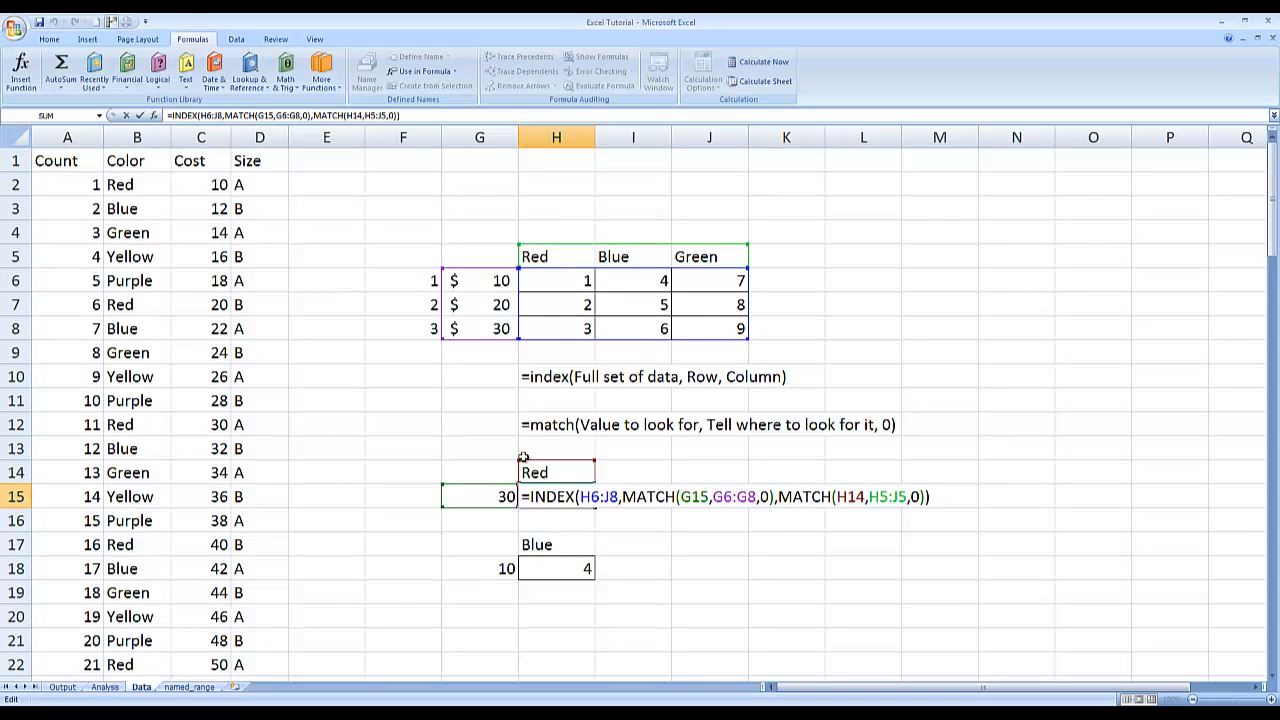
key("Escape")
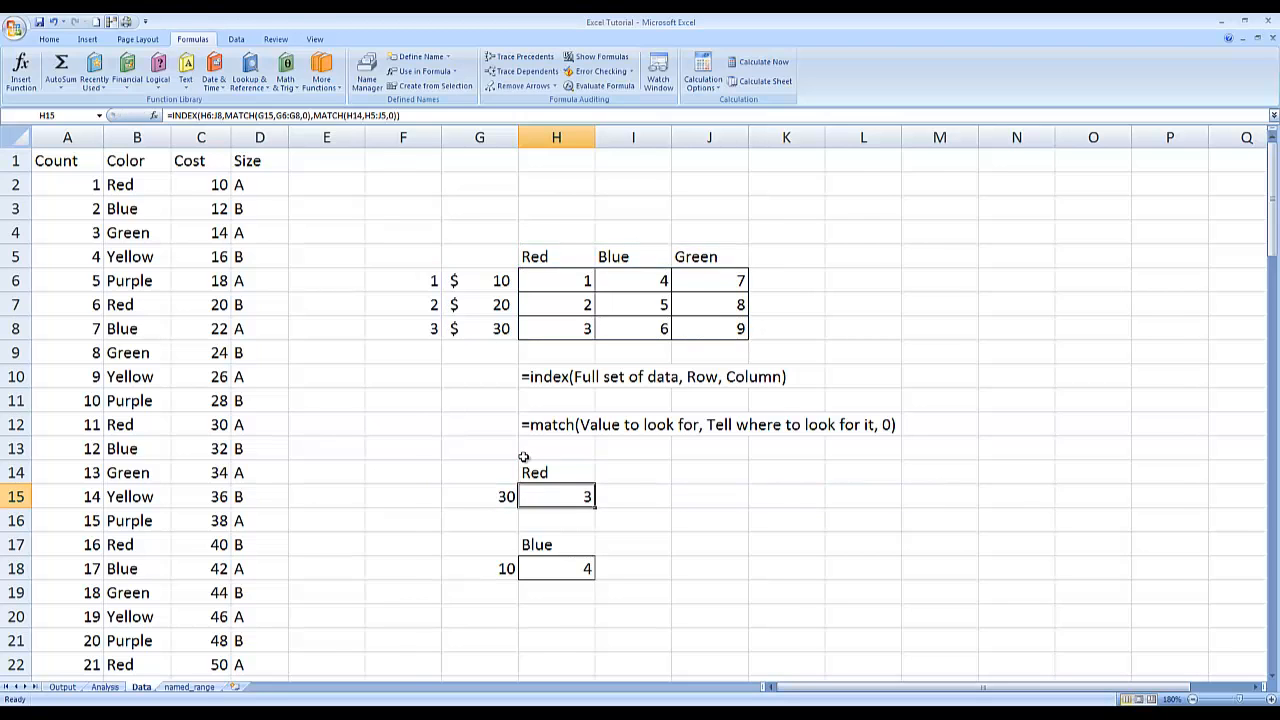
Return to the named_range sheet and review the D8 formula for comparison.
key("ctrl+Page_Down")
key("F2")
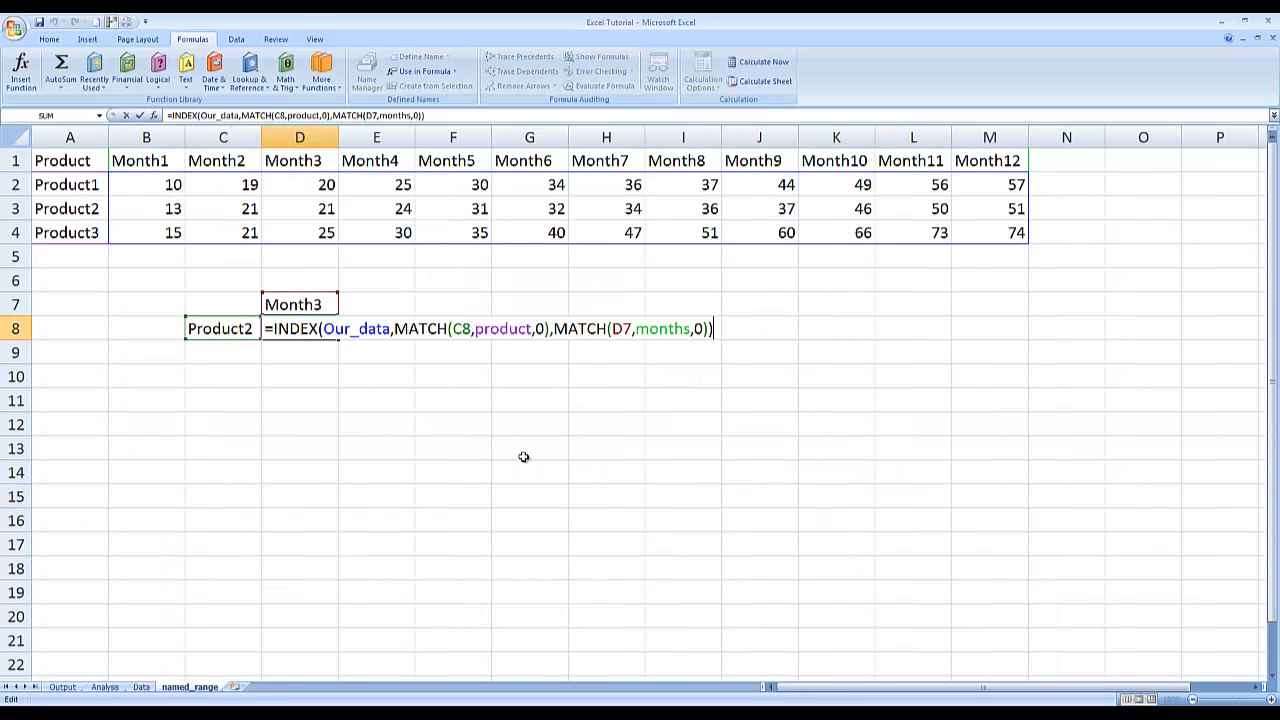
key("Escape")
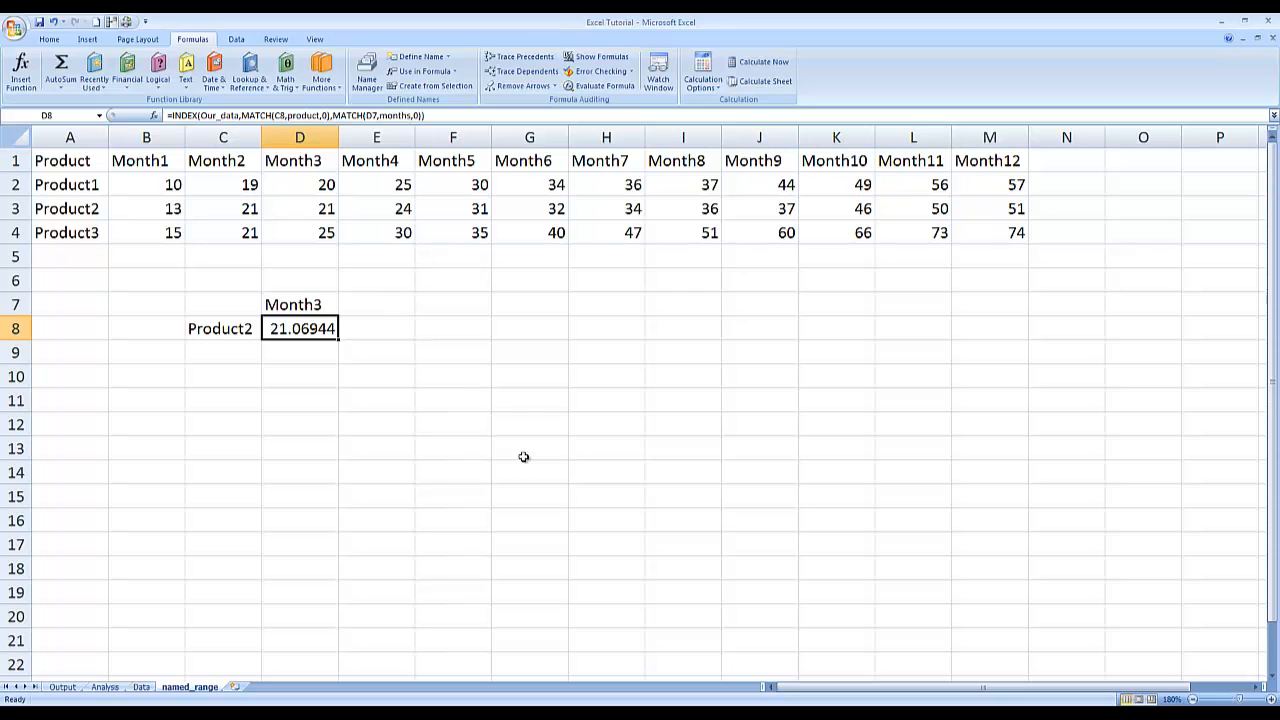
Add the label Product4 in cell A5 below the existing products.
key("Left")
key("Left")
key("Left")
key("Up")
key("Up")
key("Up")
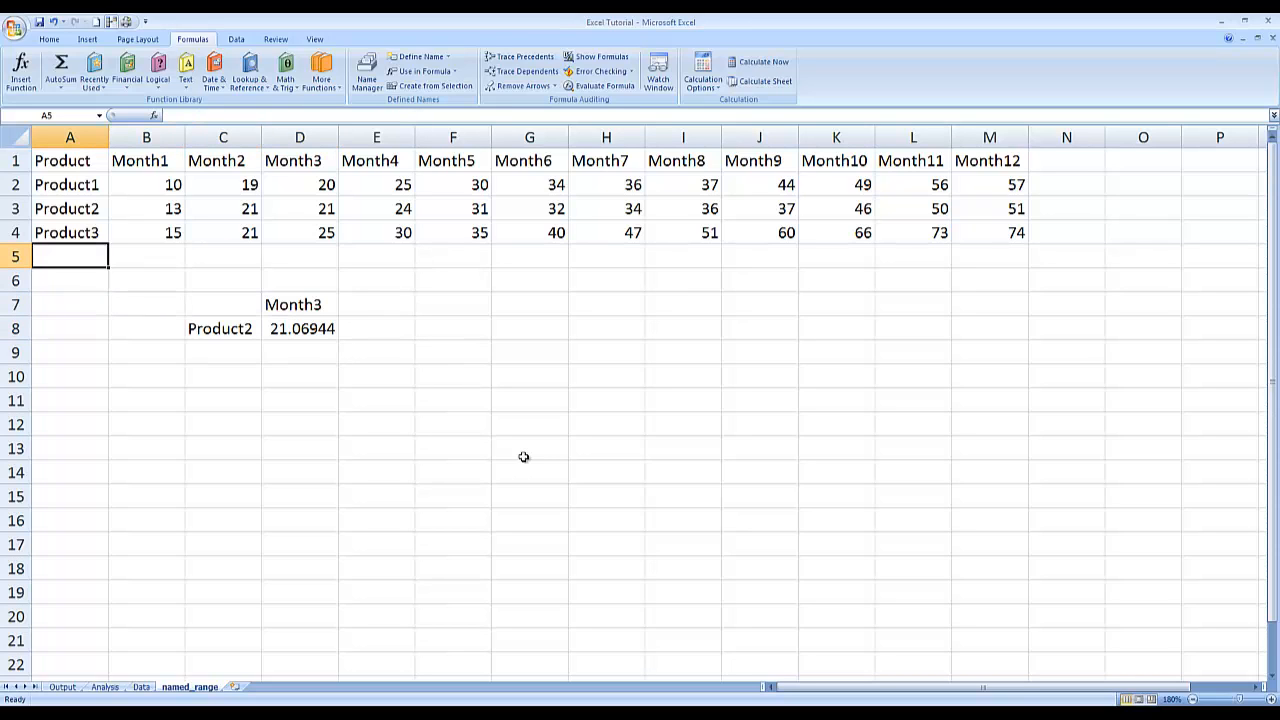
type("Product")
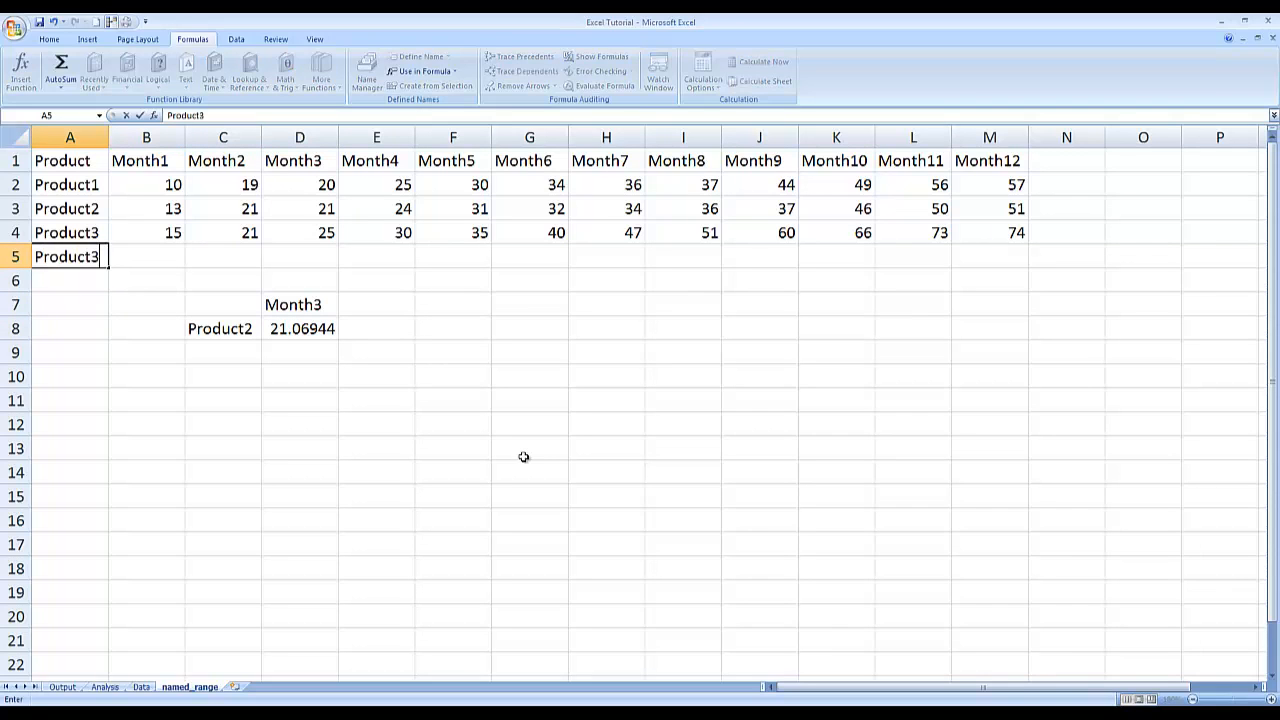
type("4")
key("Return")
Enter 16 as the Month1 value for Product4 in cell B5.
key("Up")
key("Right")
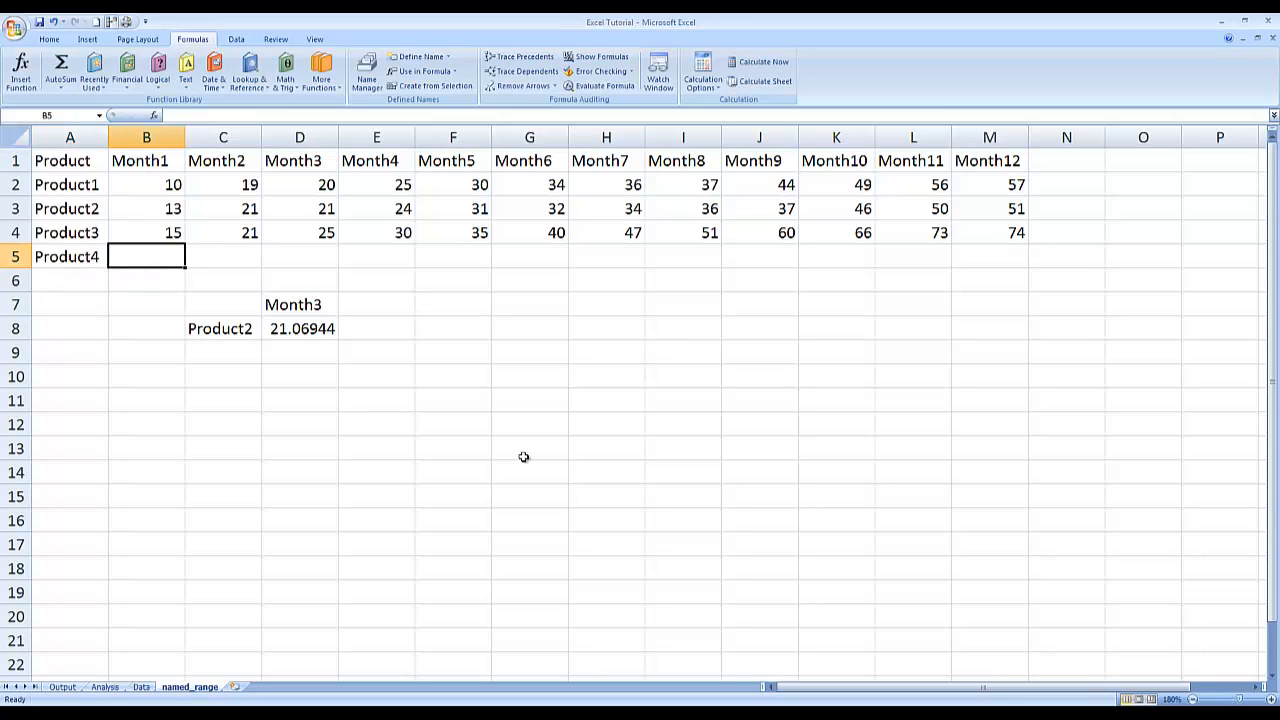
type("156")
key("BackSpace")
type("6")
key("Return")
Enter the formula =B5+rand()*10 in cell C5 as Product4's Month2 value.
key("Up")
key("Right")
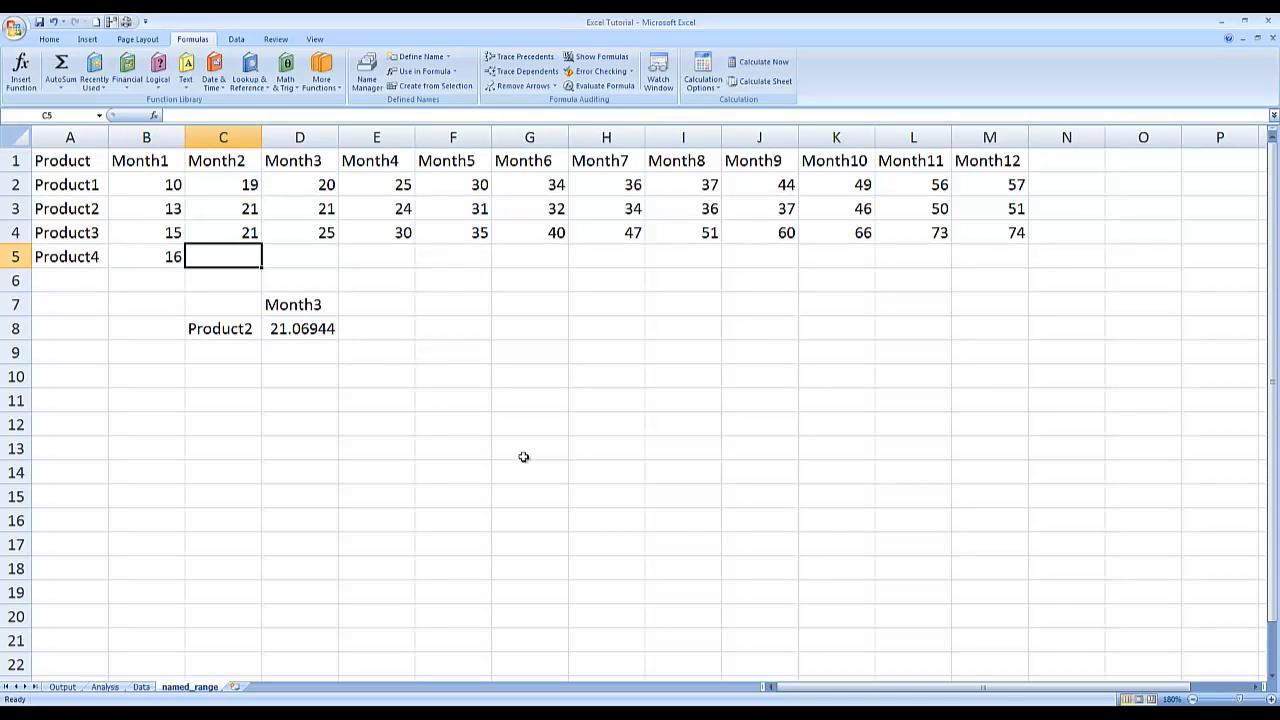
type("=")
key("Left")
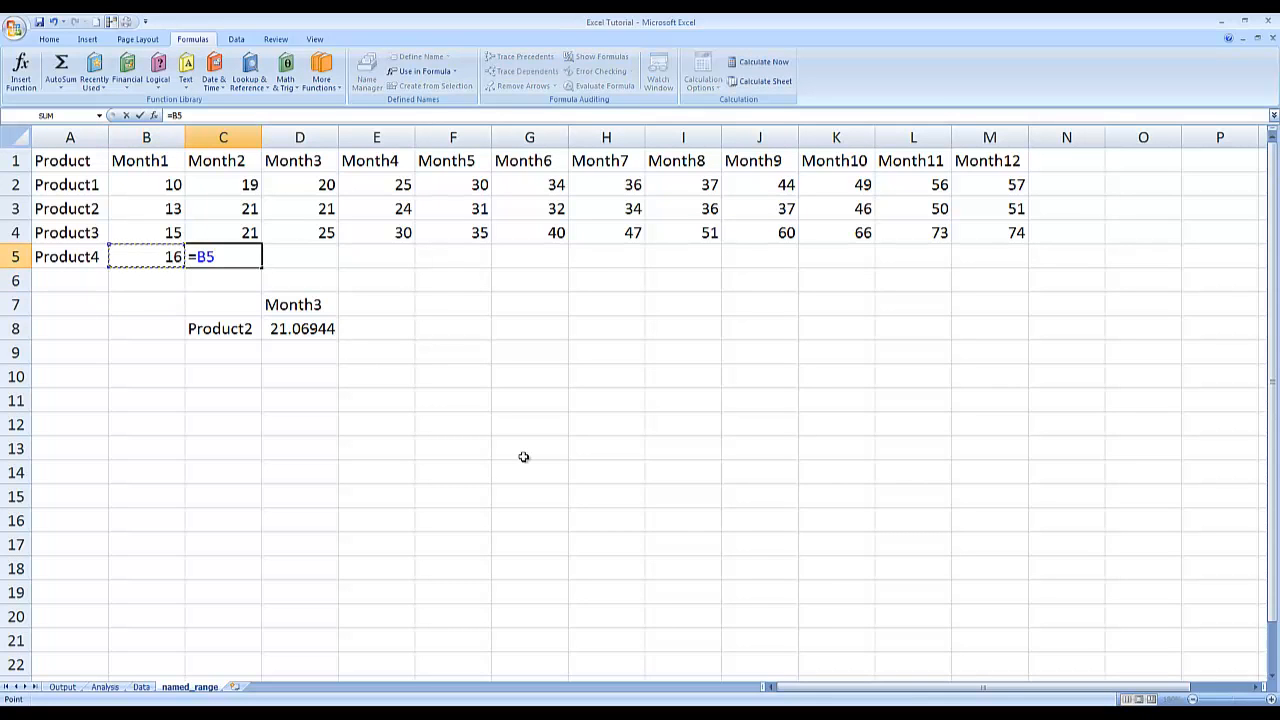
type("+rand(")
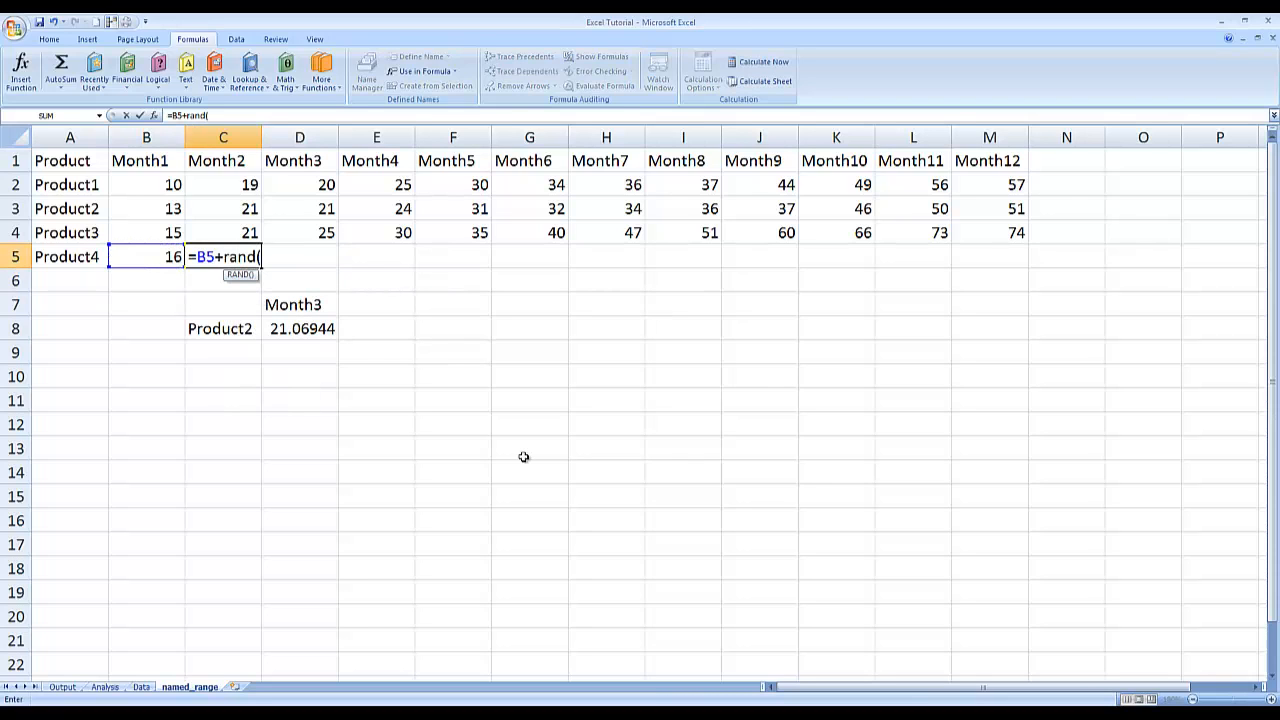
type(")*10")
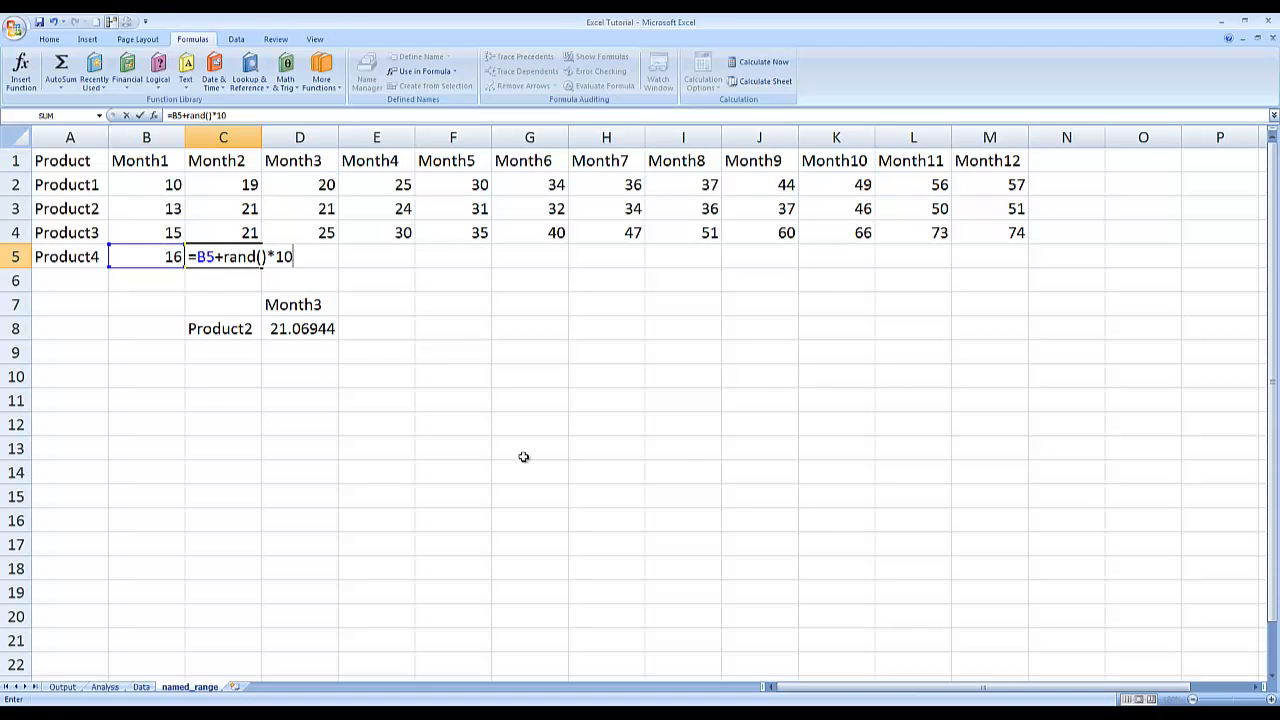
key("Return")
Copy the C5 formula across the Product4 row through Month12 in M5.
key("Up")
key("ctrl+c")
key("Up")
key("ctrl+Right")
key("Down")
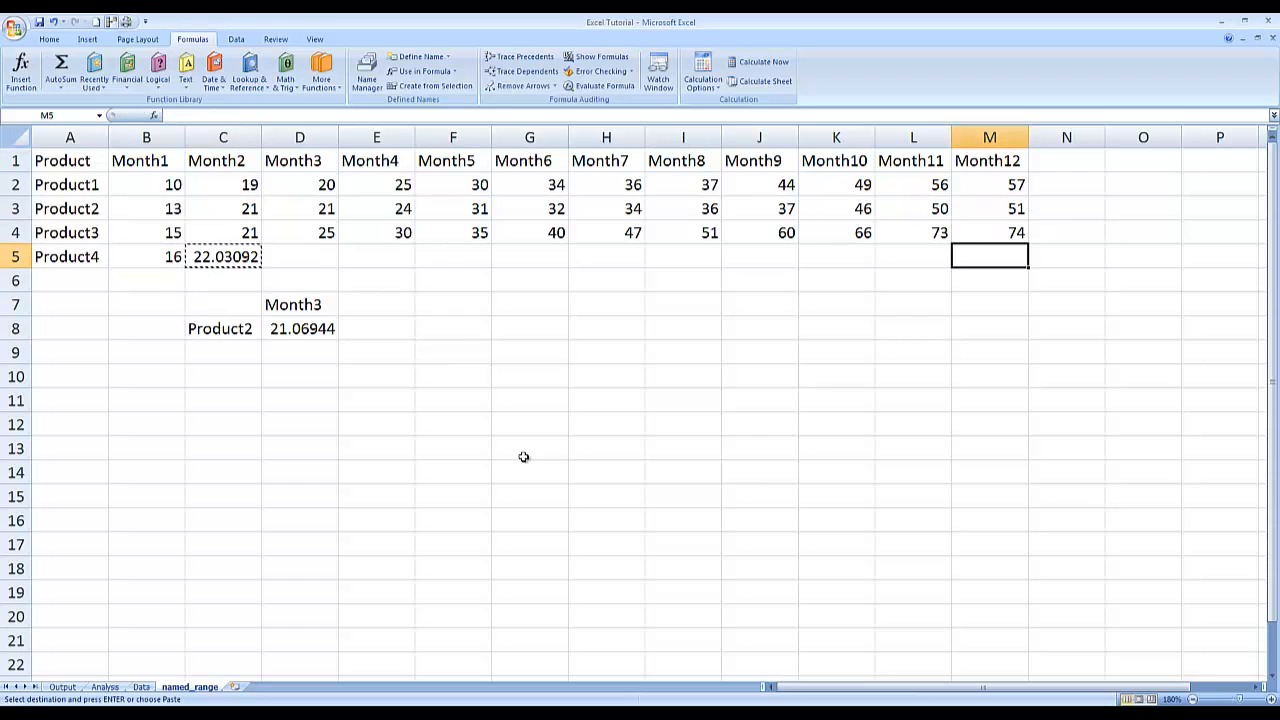
key("ctrl+shift+Left")
key("ctrl+v")
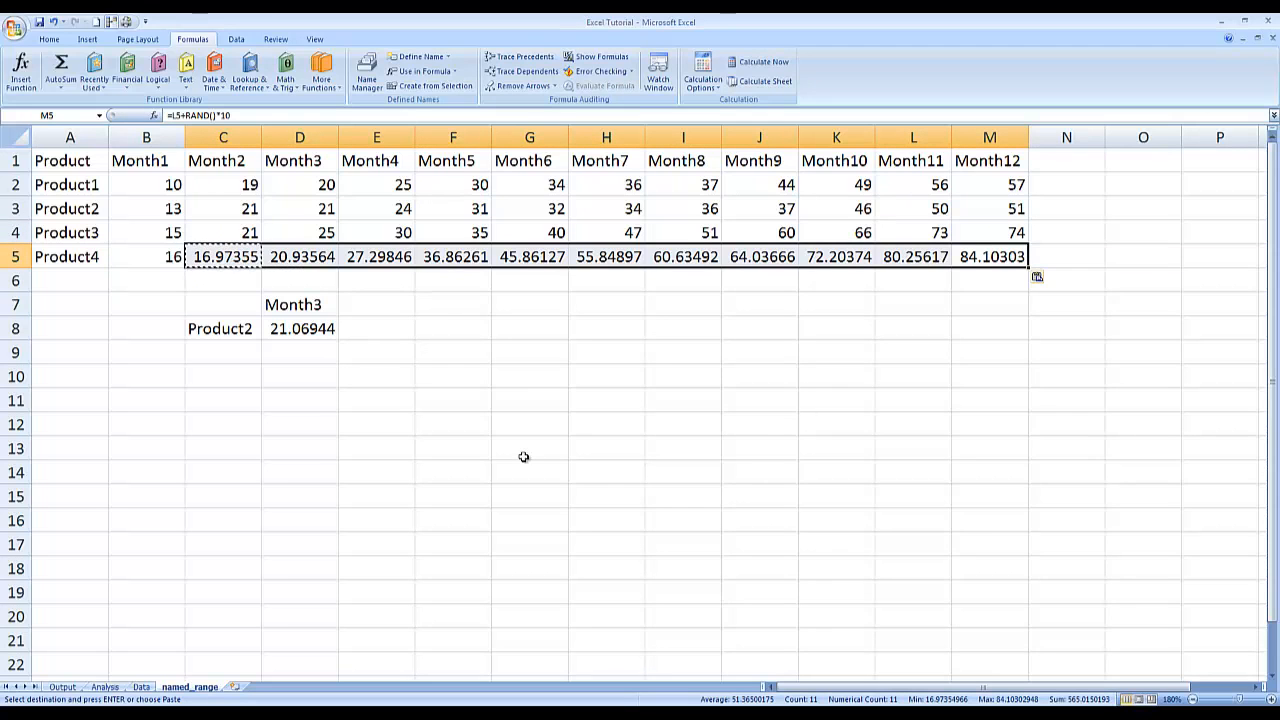
Replace the random-number formulas in C5:M5 with their values using Paste Special Values.
key("alt+e")
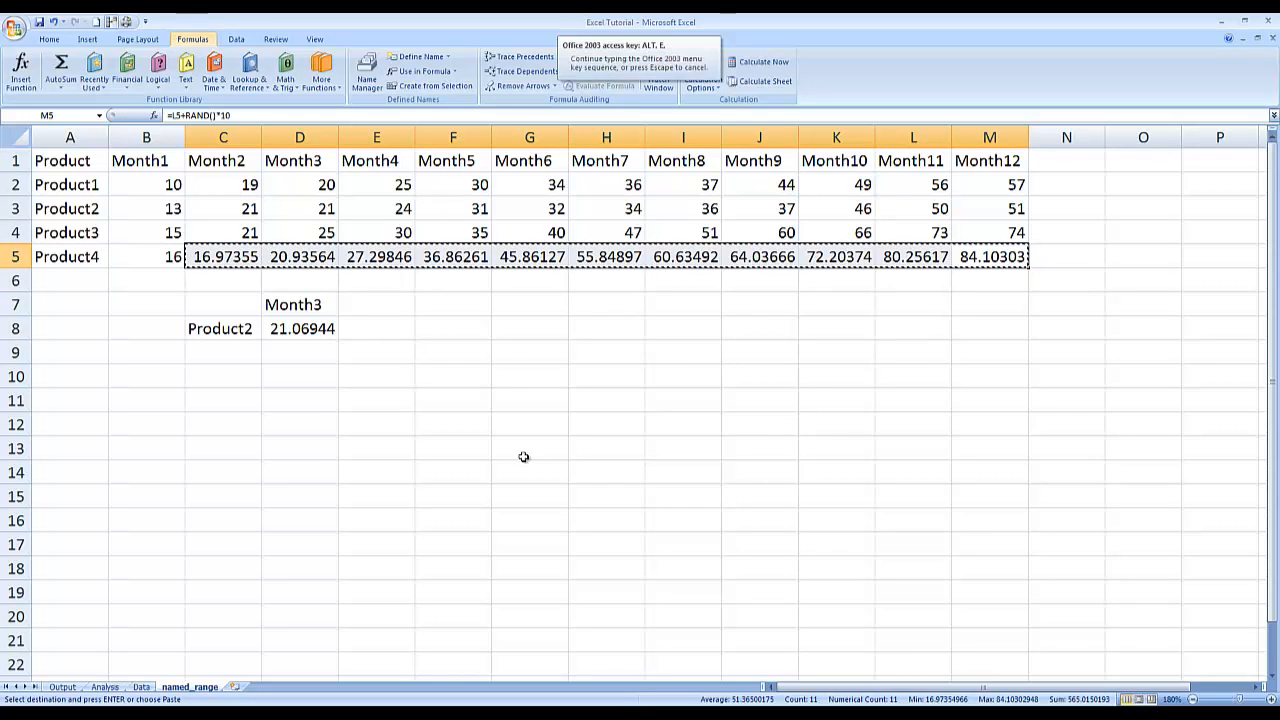
key("s")
key("v")
key("Return")
key("Escape")
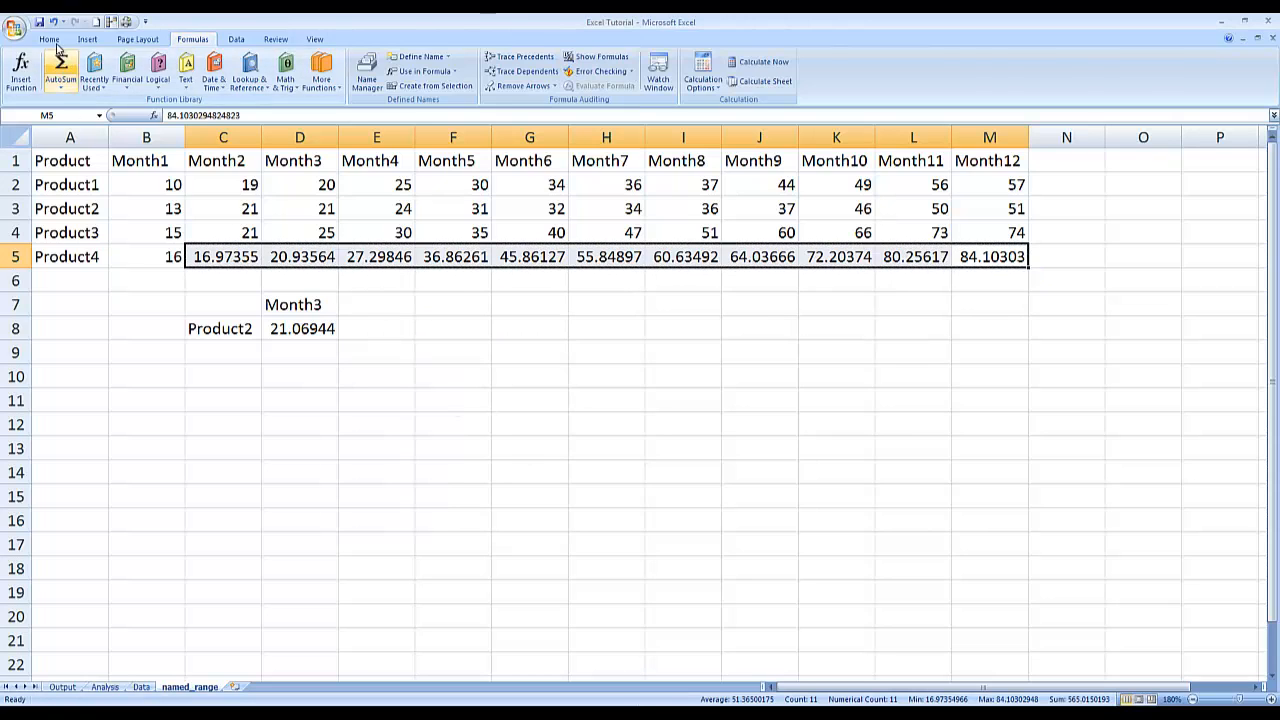
Format the Product4 values in C5:M5 to show no decimal places.
left_click(49, 39)
left_click(487, 81)
left_click(487, 81)
left_click(487, 81)
left_click(487, 81)
left_click(487, 81)
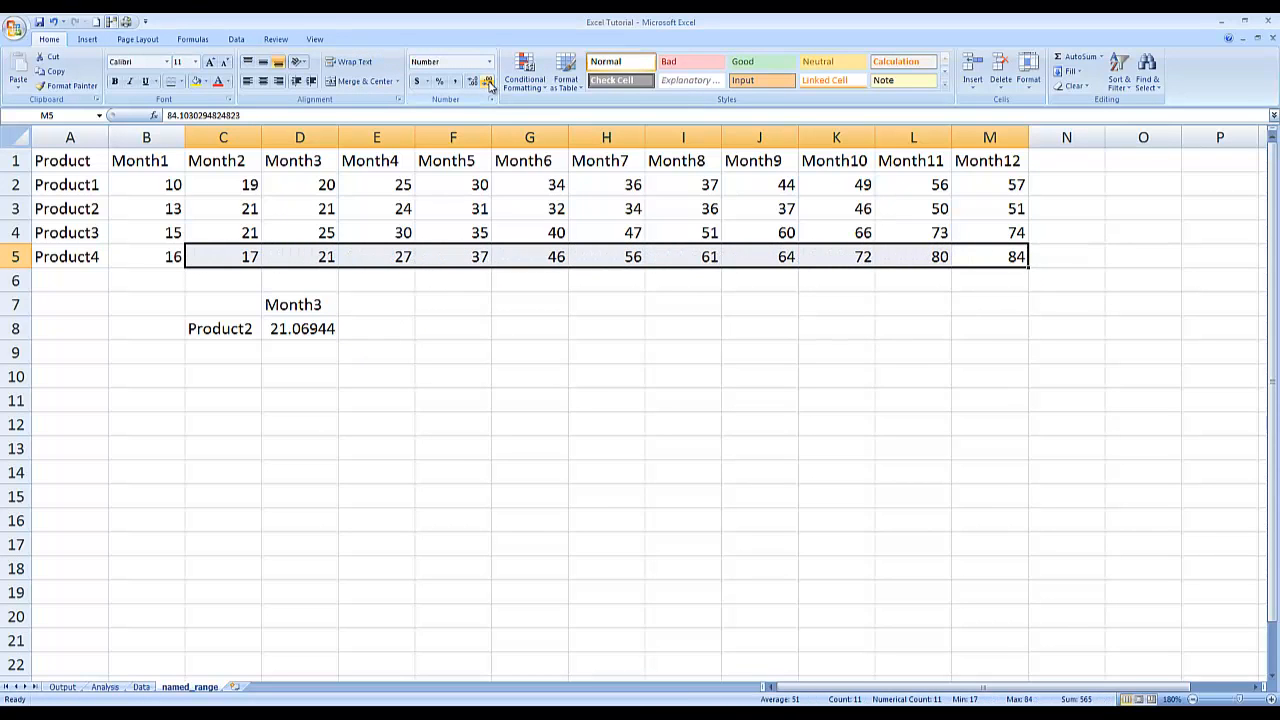
Change the lookup product in cell C8 to Product4 and check the INDEX/MATCH result in D8.
left_click(333, 352)
left_click(287, 324)
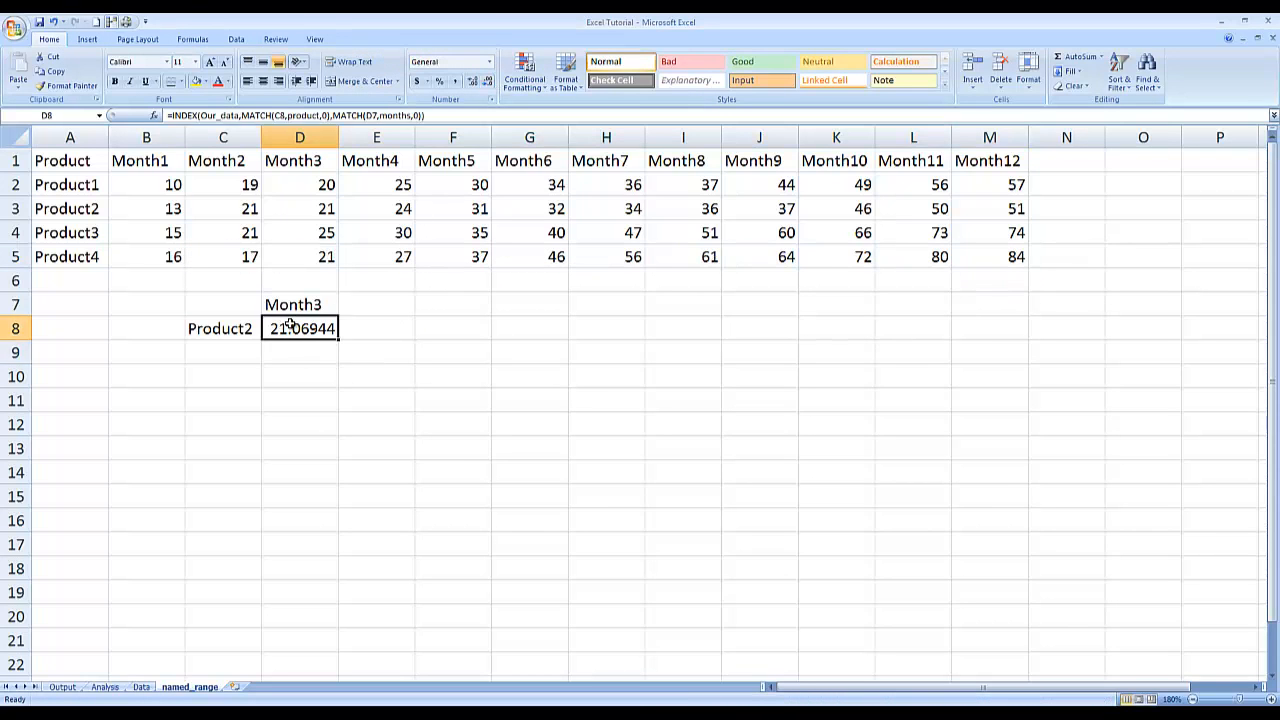
left_click(238, 337)
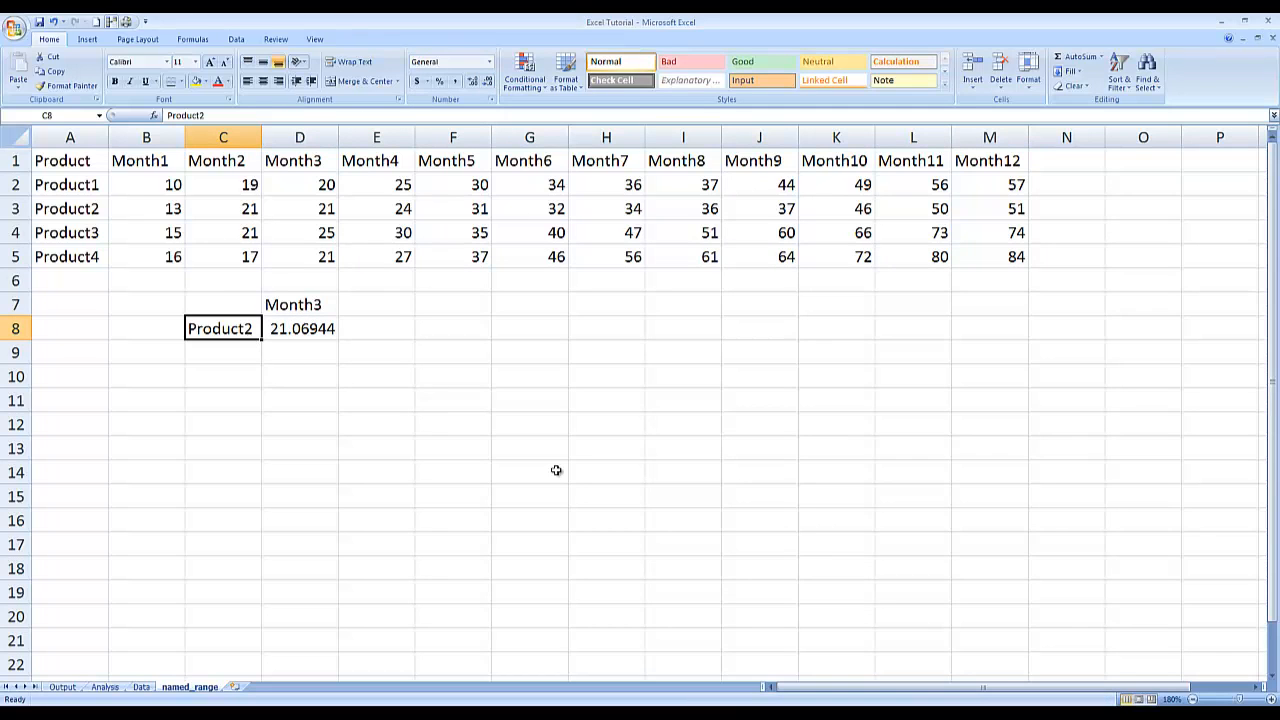
type("Product4")
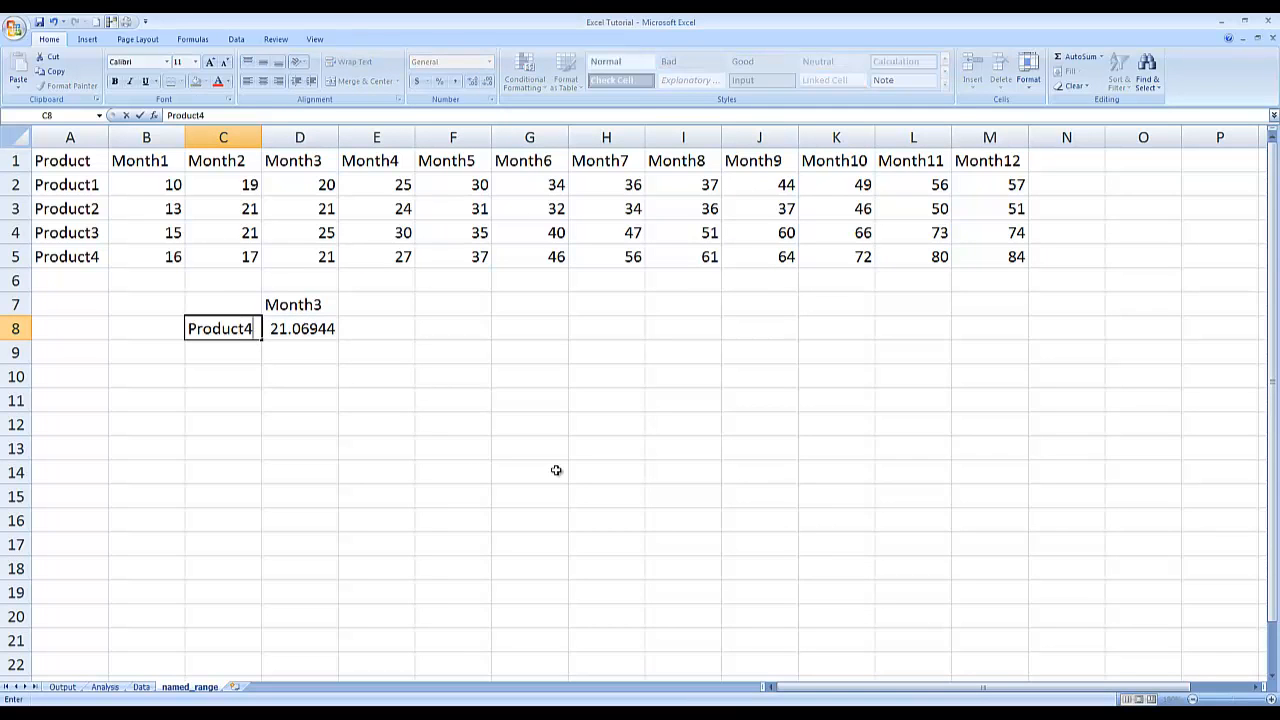
key("Return")
key("Up")
key("Right")
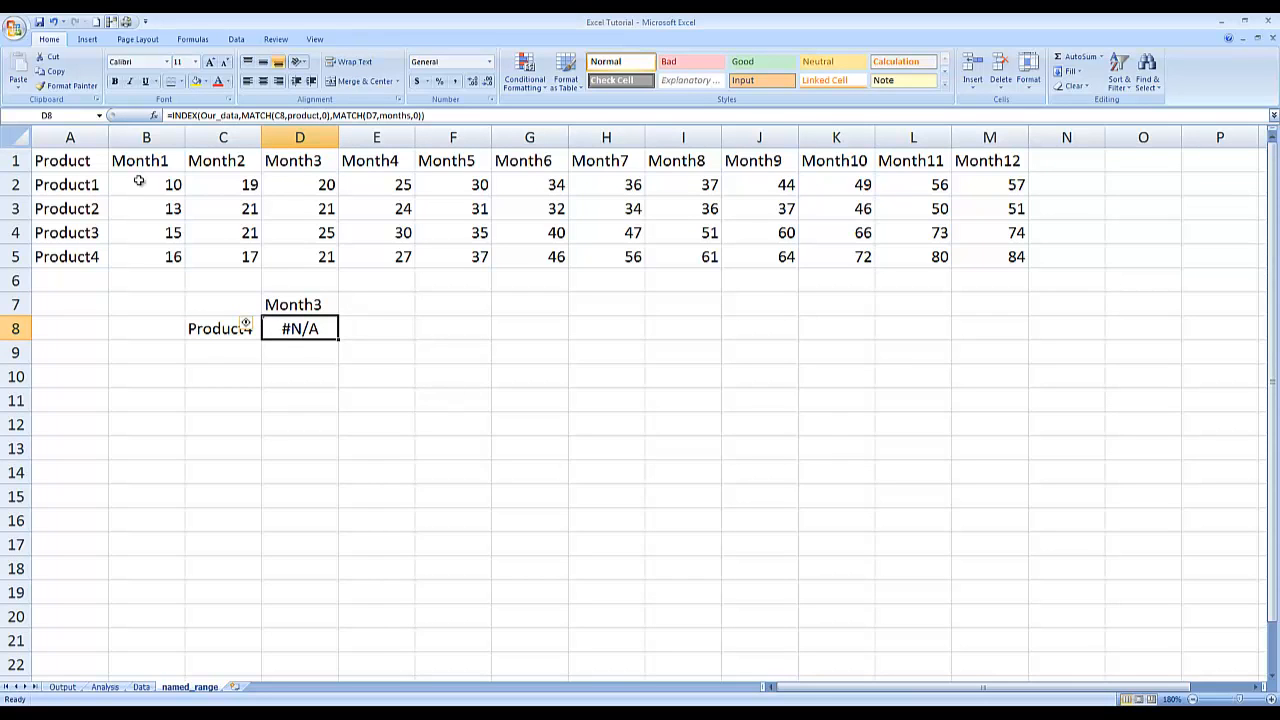
Check which cells the Our_data range covers, then clear the lookup area B6:E10 below the table.
left_click_drag(141, 181, 968, 225)
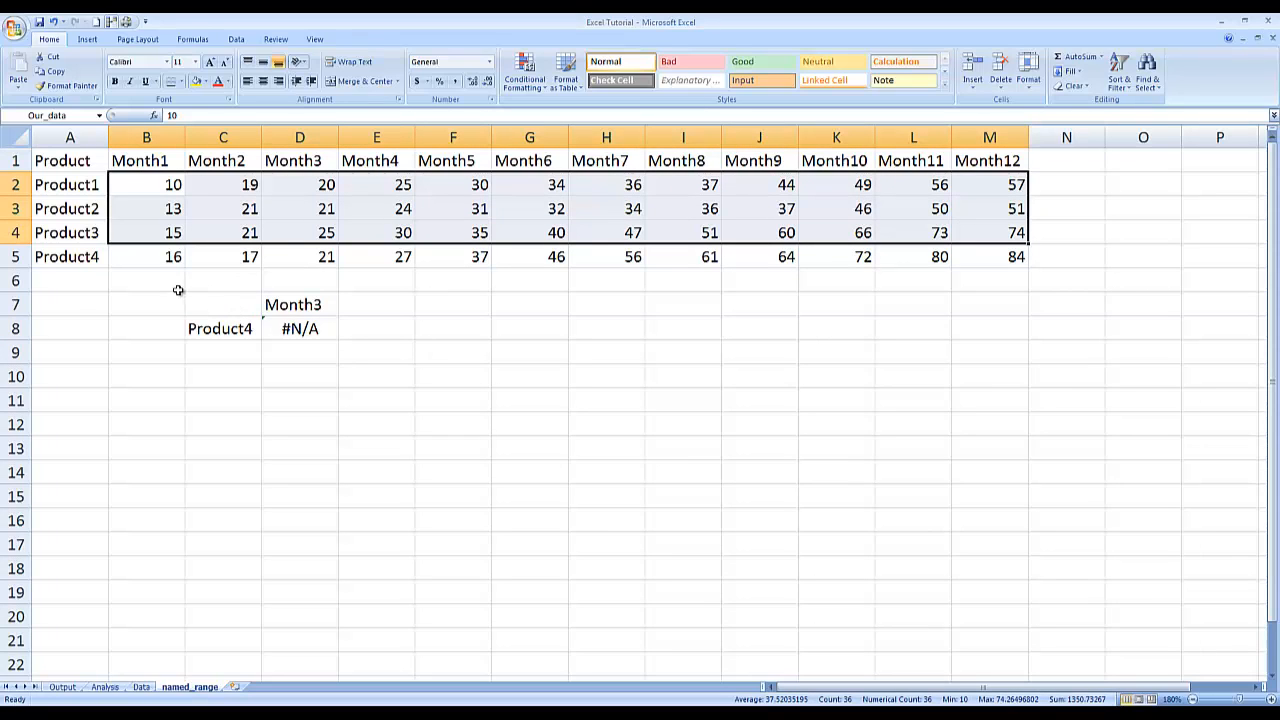
left_click_drag(177, 288, 399, 370)
key("Delete")
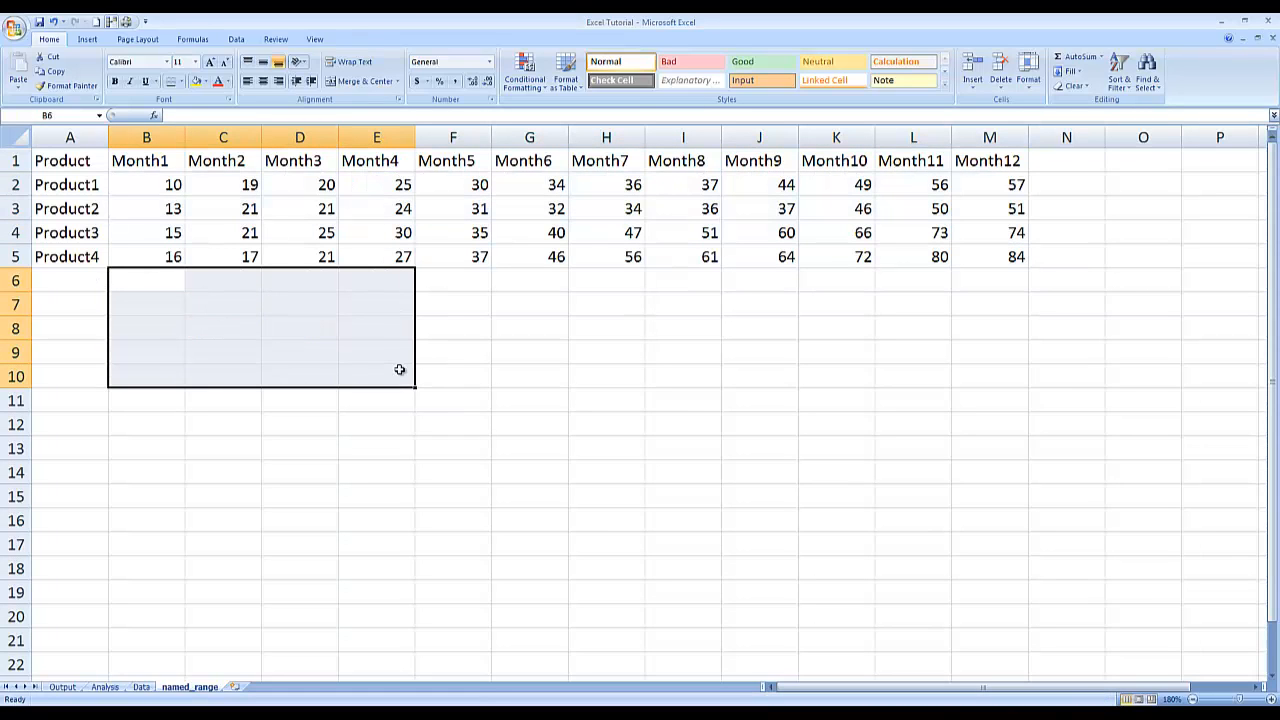
left_click(399, 370)
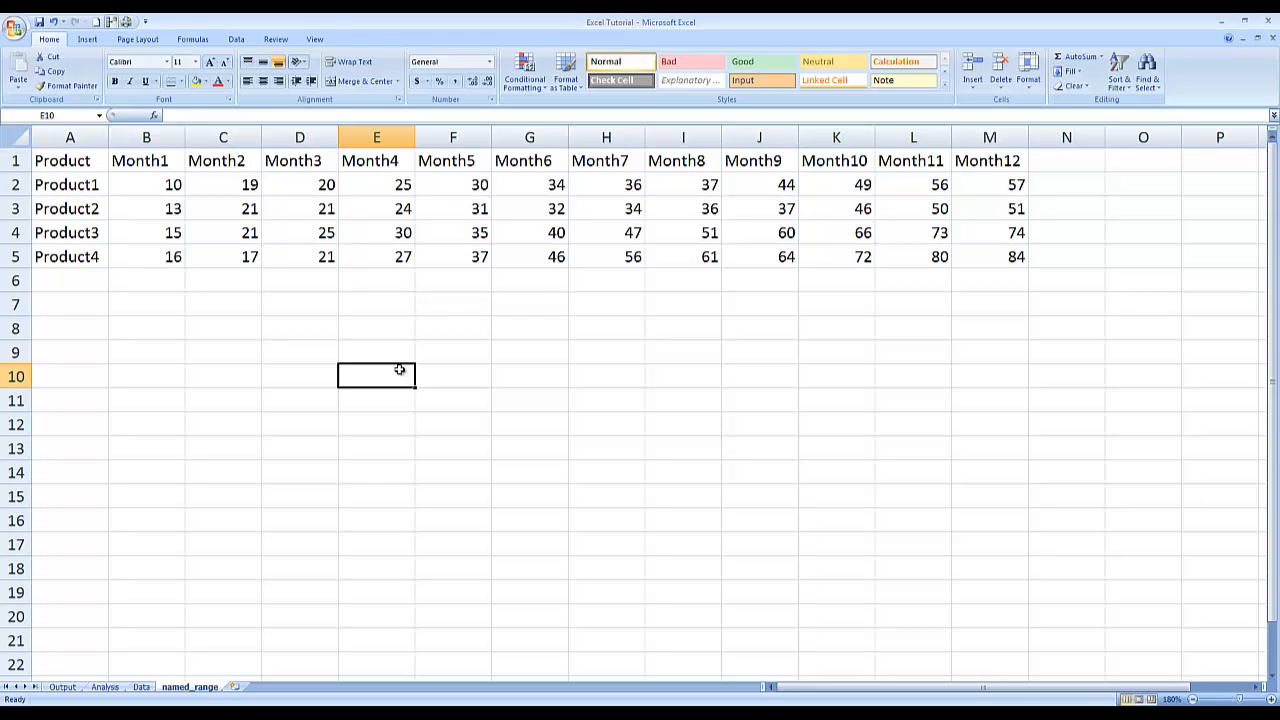
type("=off")
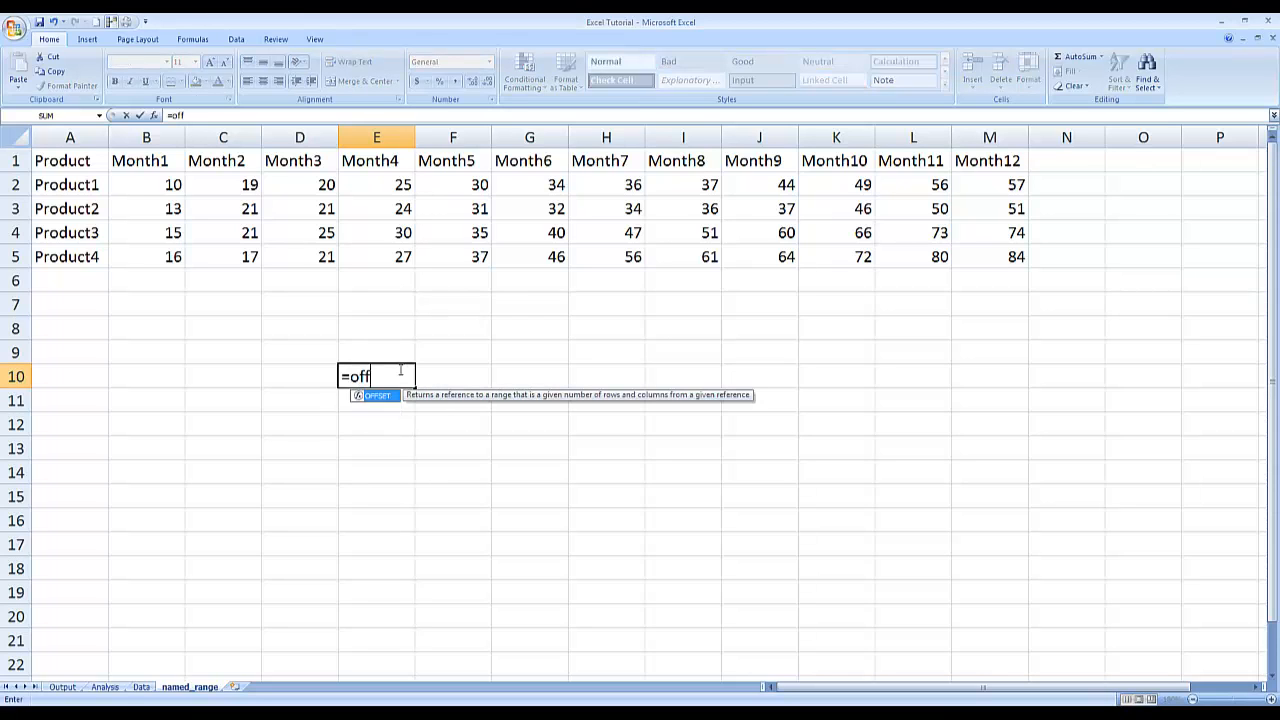
type("set(")
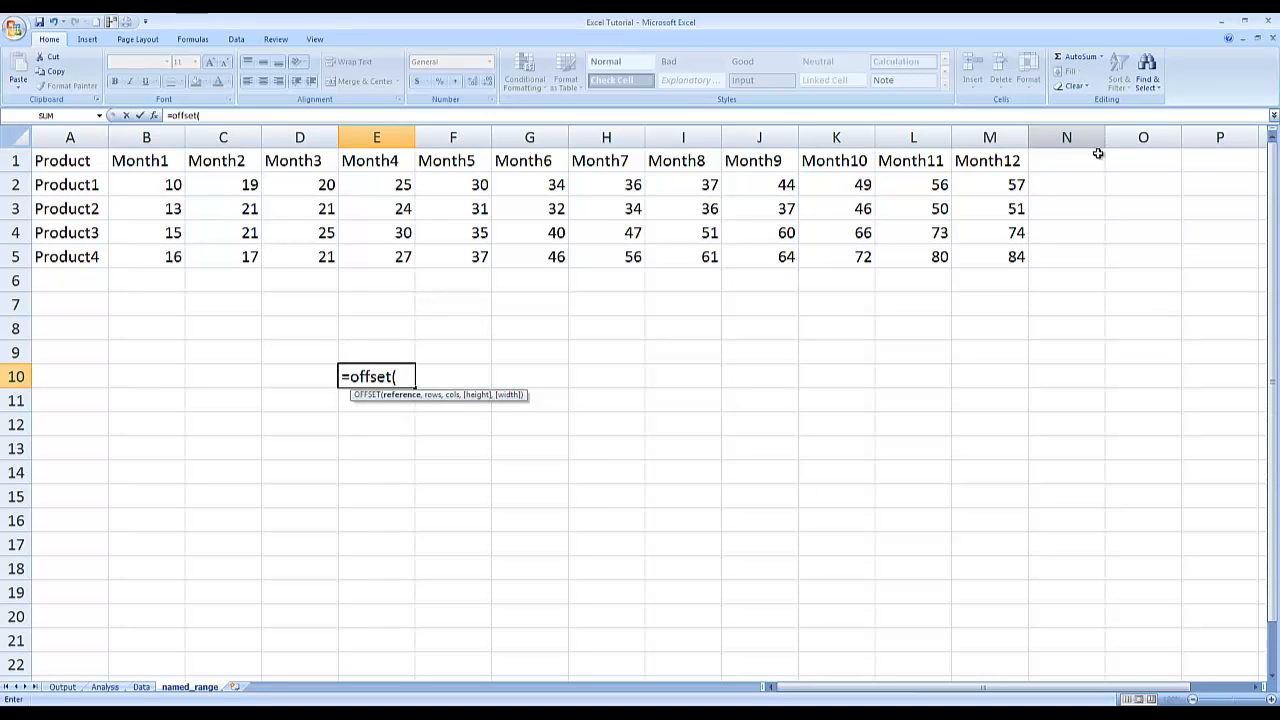
left_click(155, 185)
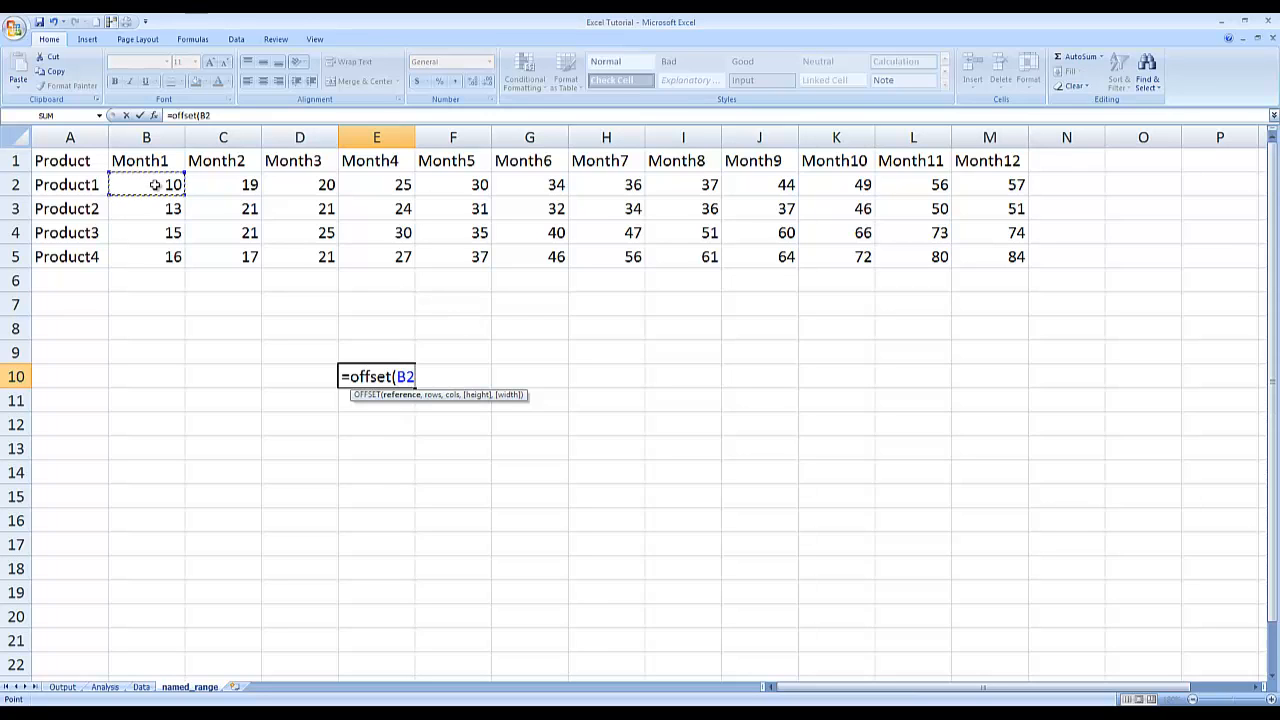
type(",")
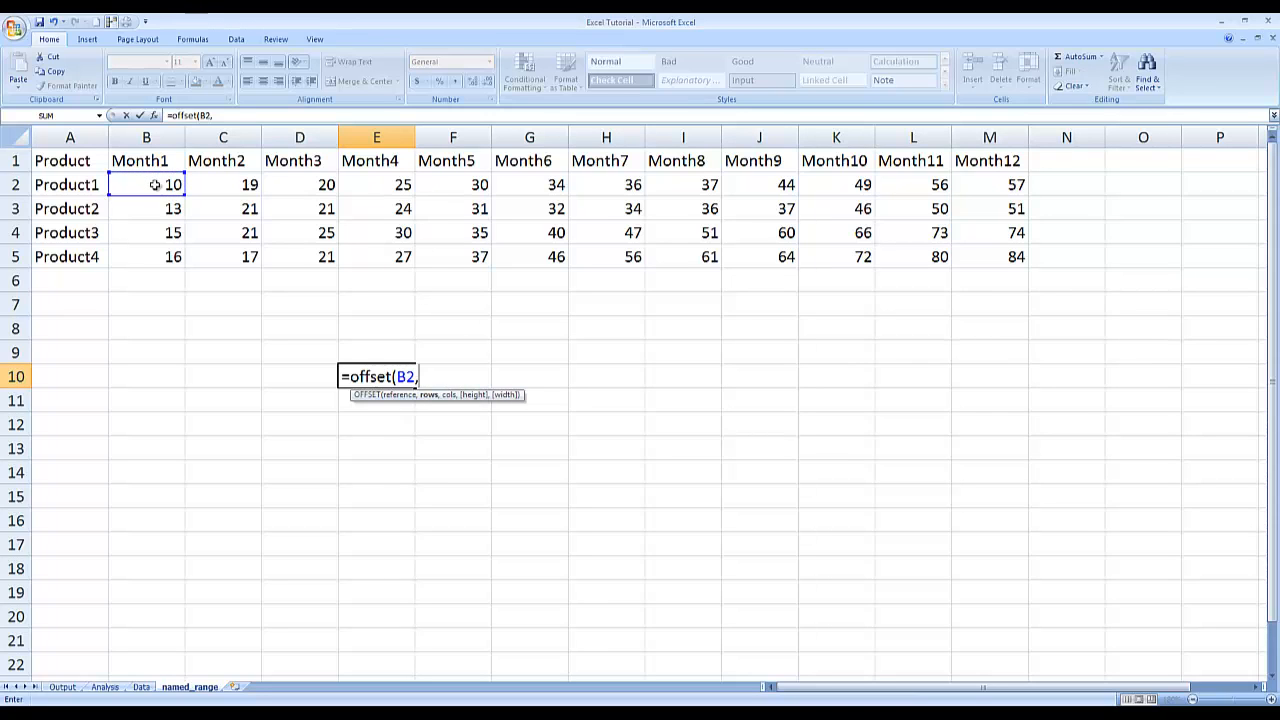
type("0,0,")
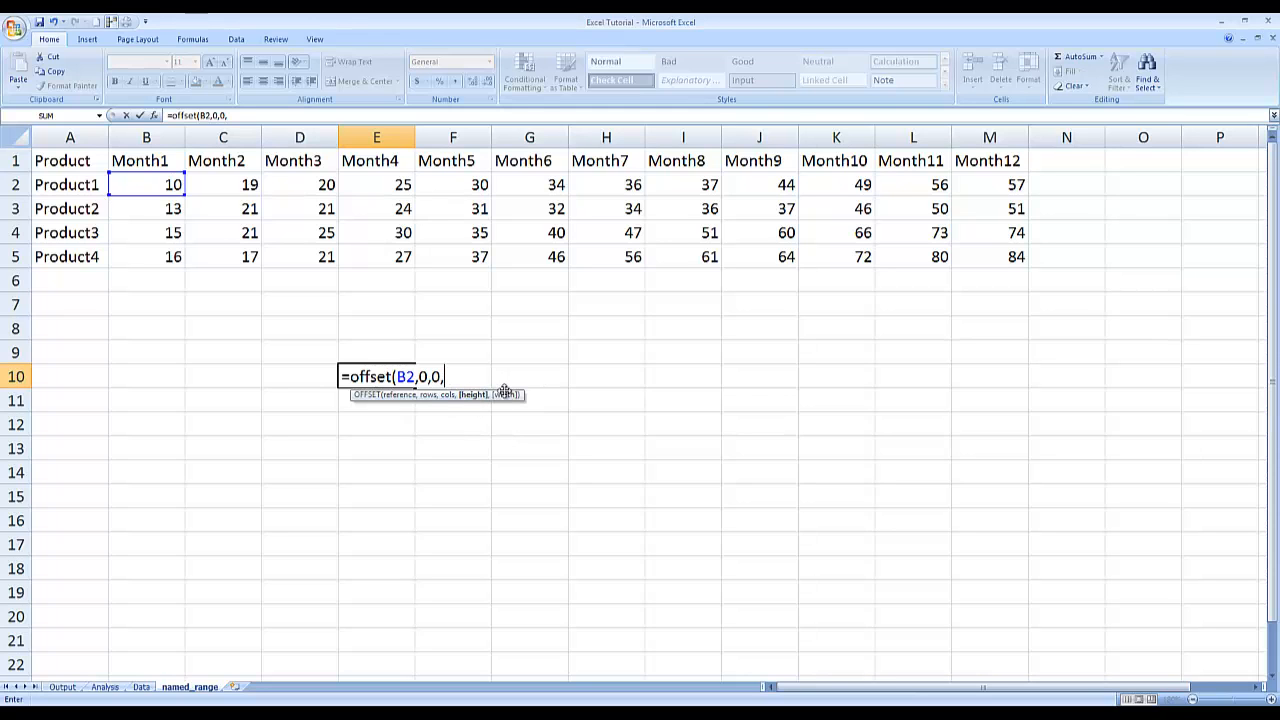
key("Escape")
Select the two-row, two-column block B2:C3 to illustrate an offset range starting at B2.
left_click(184, 185)
left_click_drag(184, 185, 231, 205)
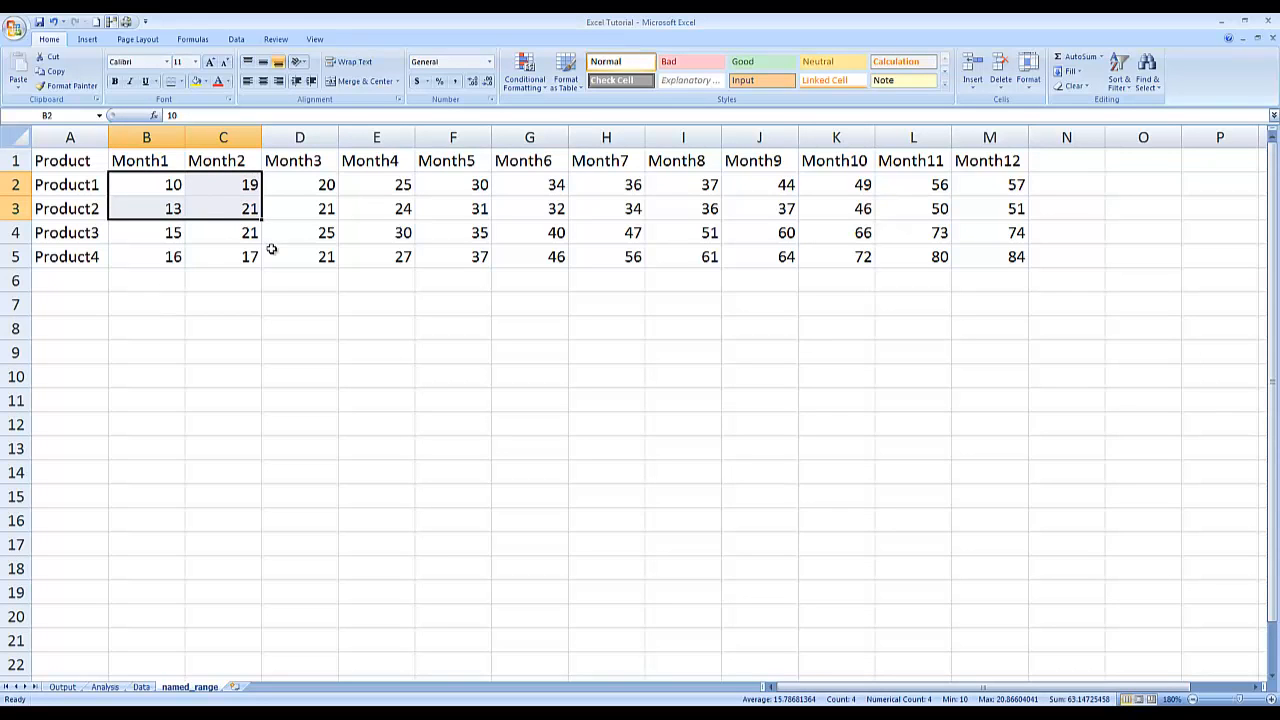
left_click(334, 322)
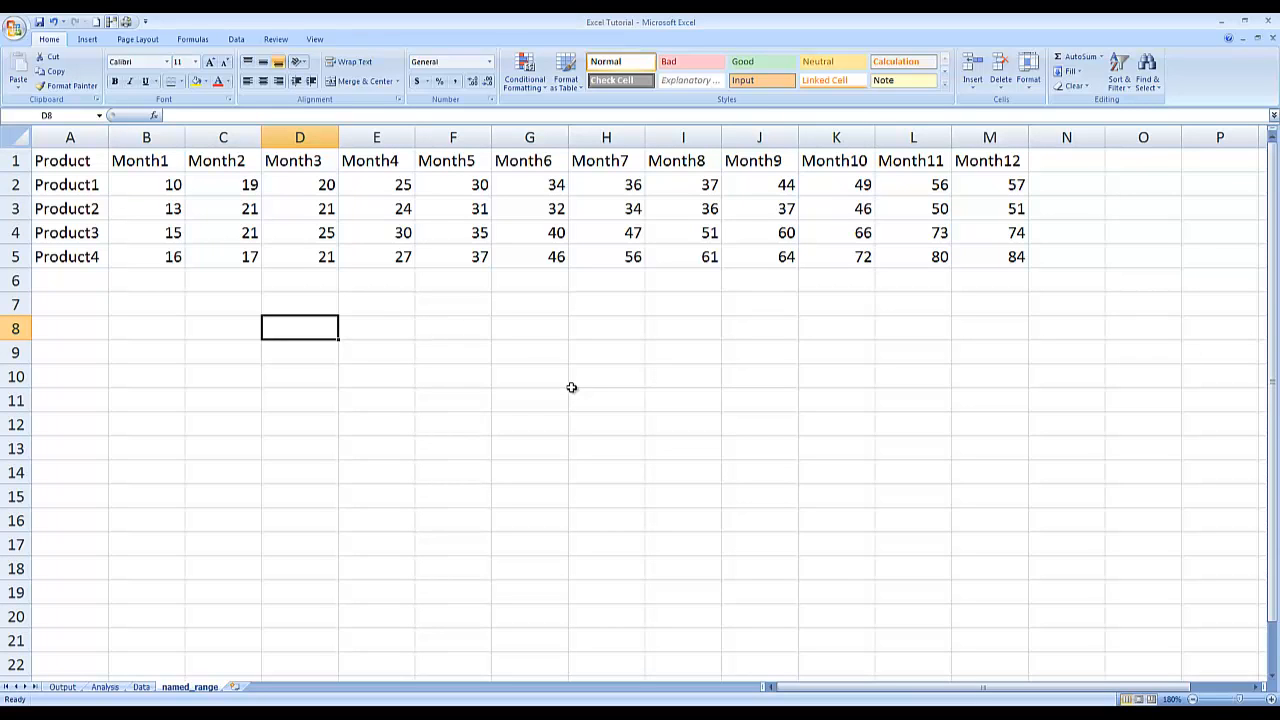
Start a new workbook-scope defined name called test_offset from the Name Manager.
key("alt+m")
key("n")
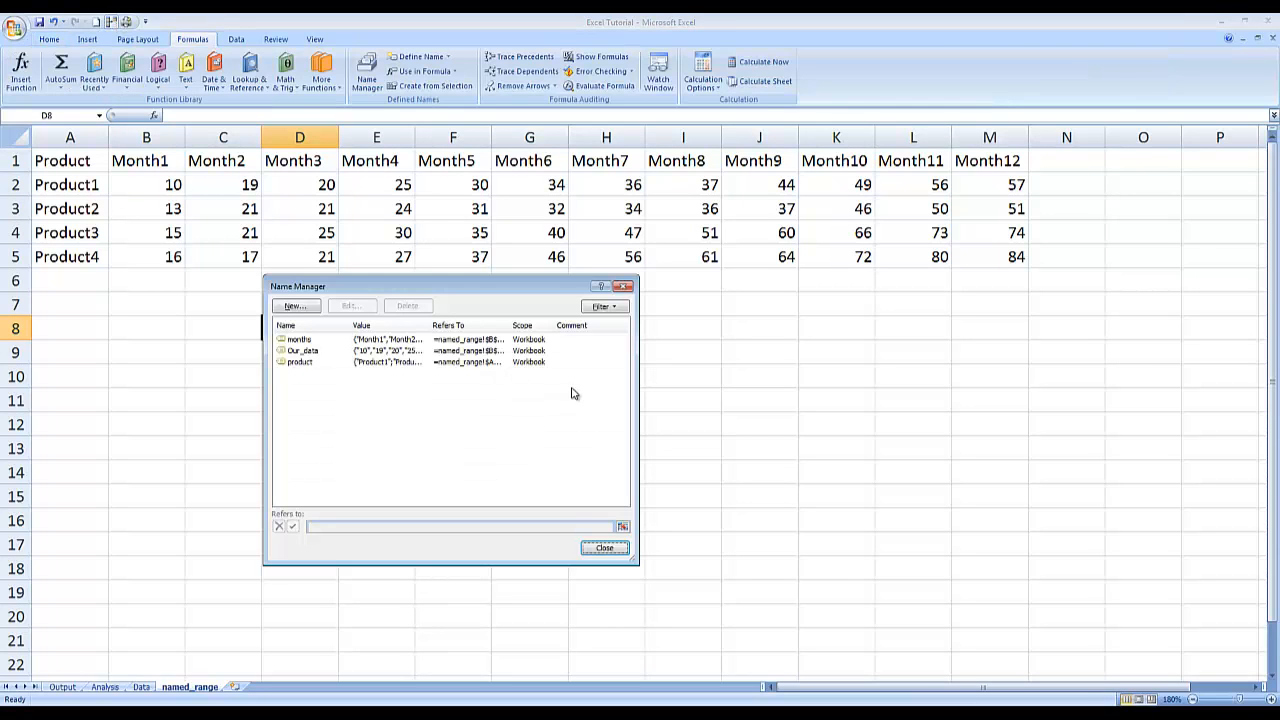
left_click_drag(497, 287, 884, 286)
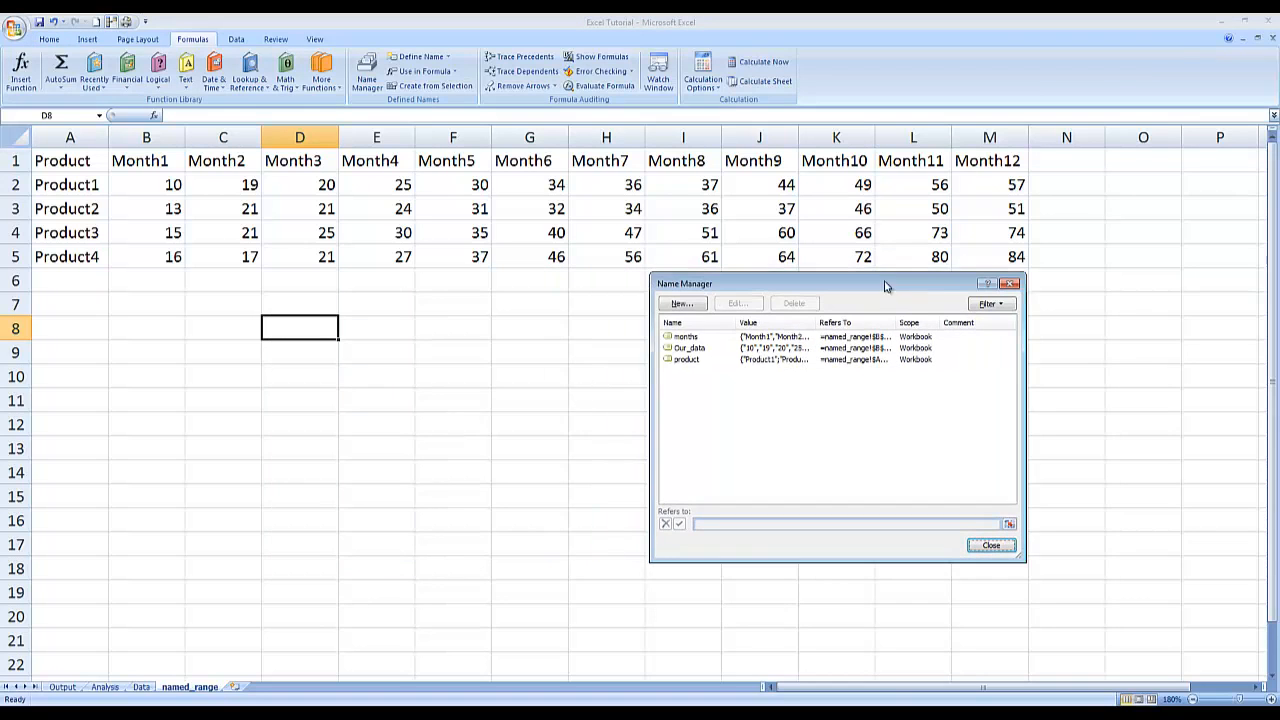
left_click(679, 305)
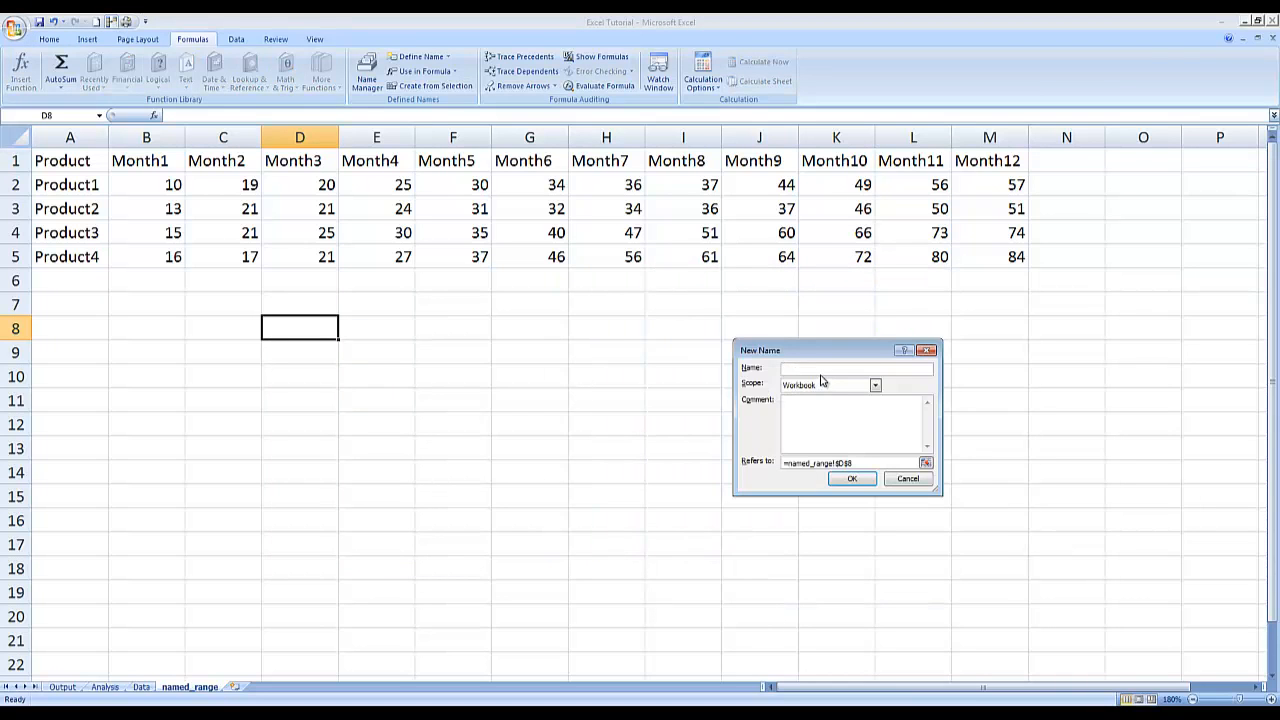
type("test_offset")
Make test_offset refer to =offset(named_range!$B$2,0,0,2,2), save it and check the range it covers.
left_click_drag(873, 463, 727, 461)
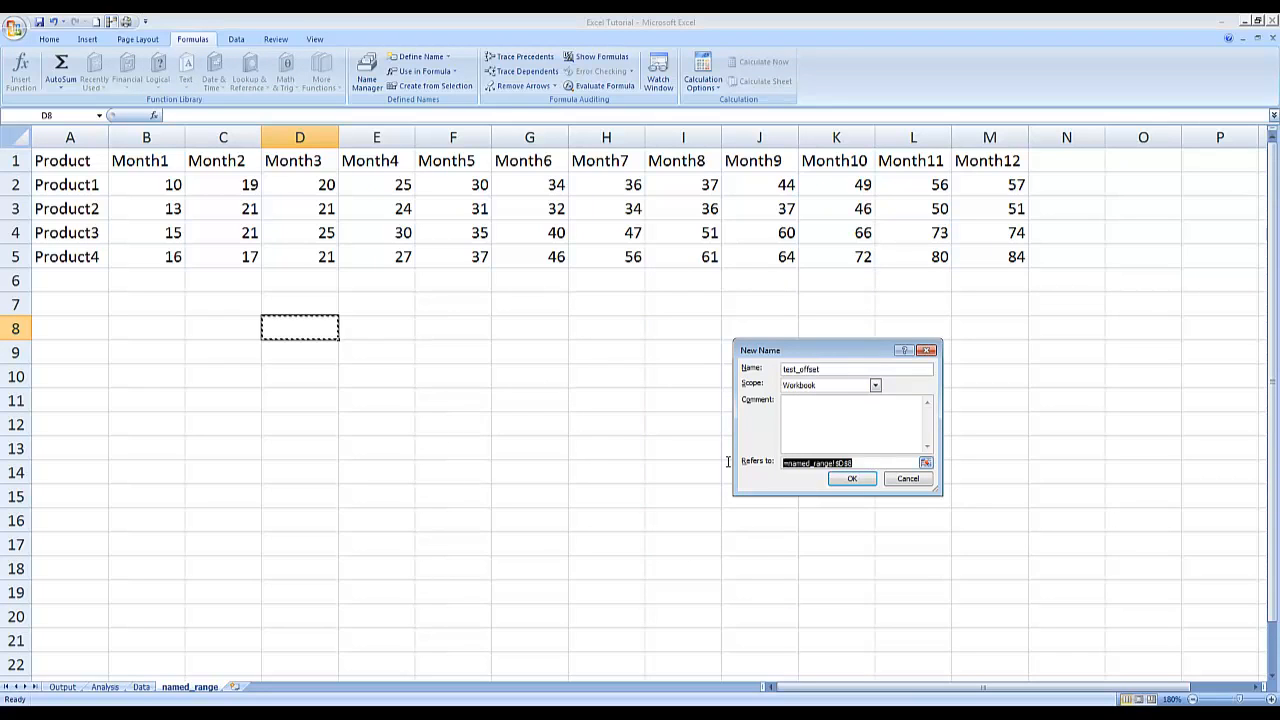
key("Delete")
type("=o")
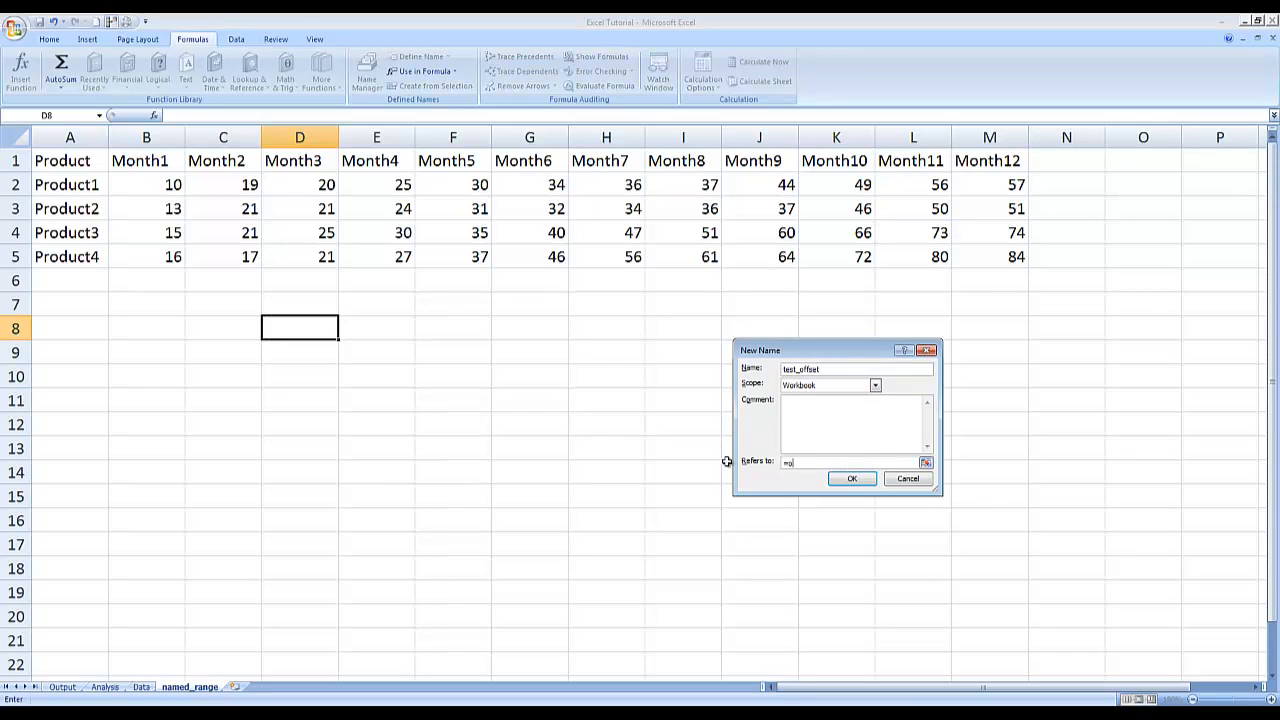
type("ffset(")
left_click(151, 182)
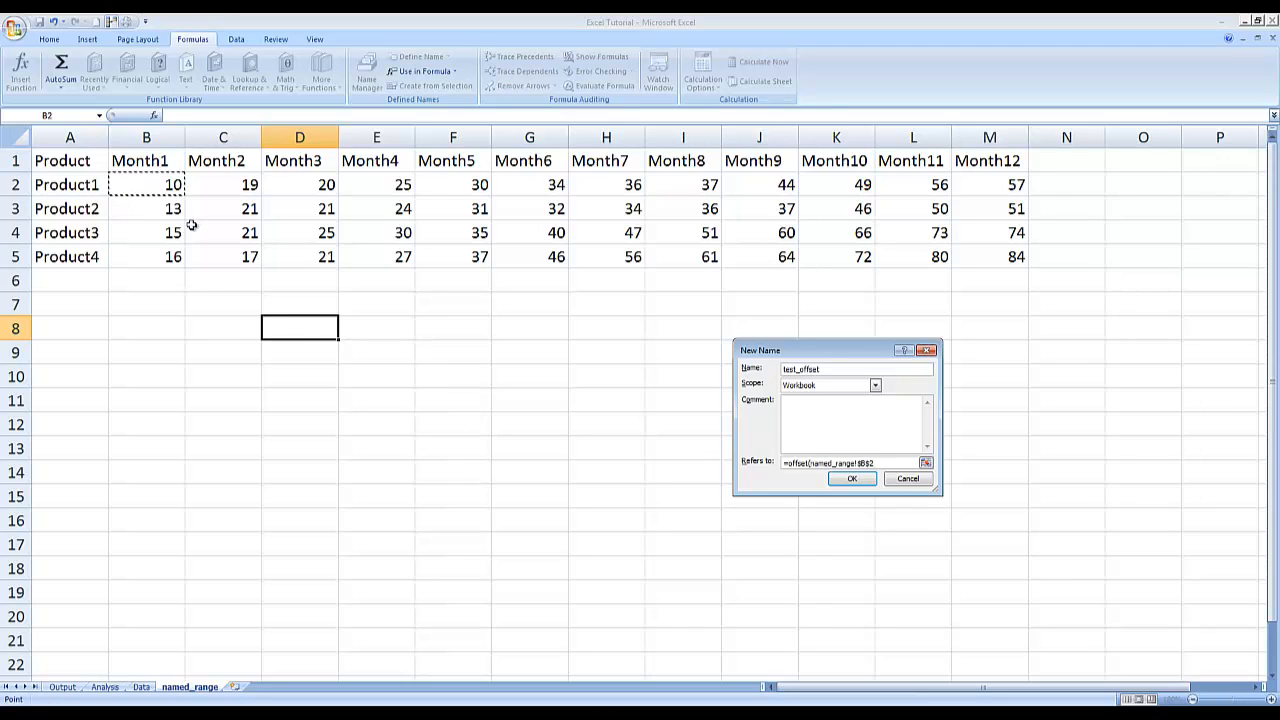
type(",0,0,2,2)")
key("Return")
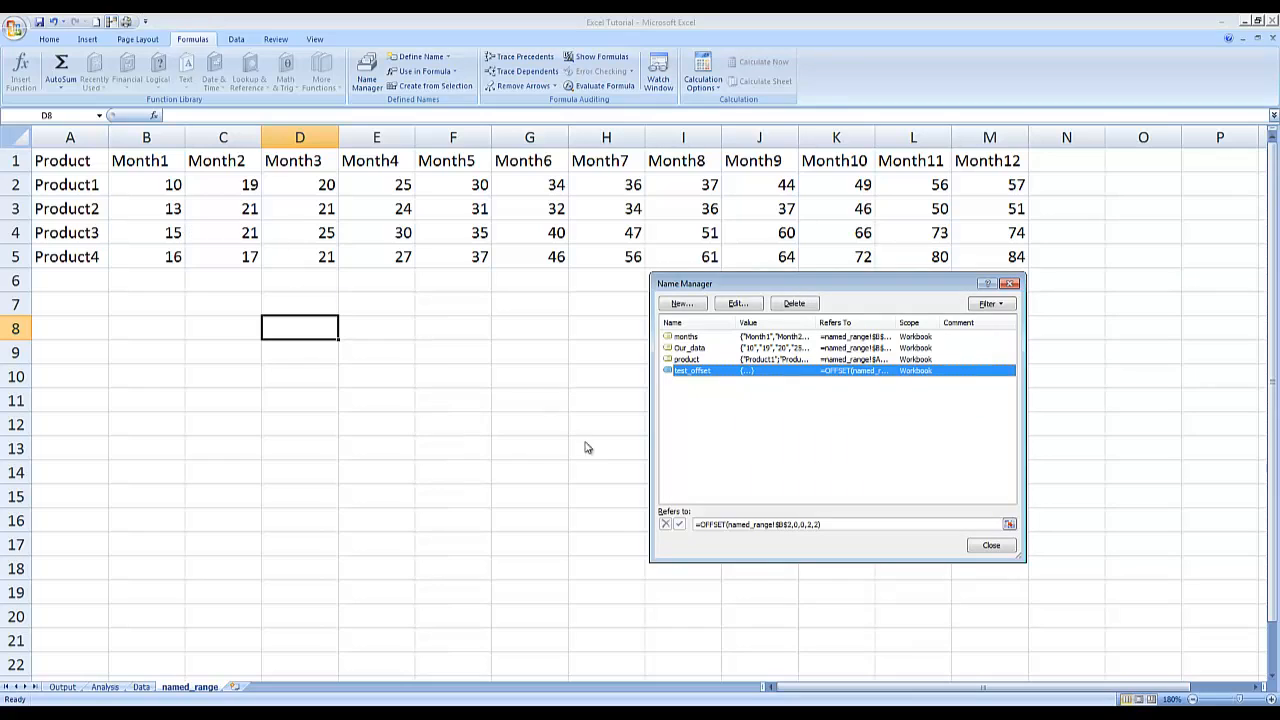
left_click(873, 528)
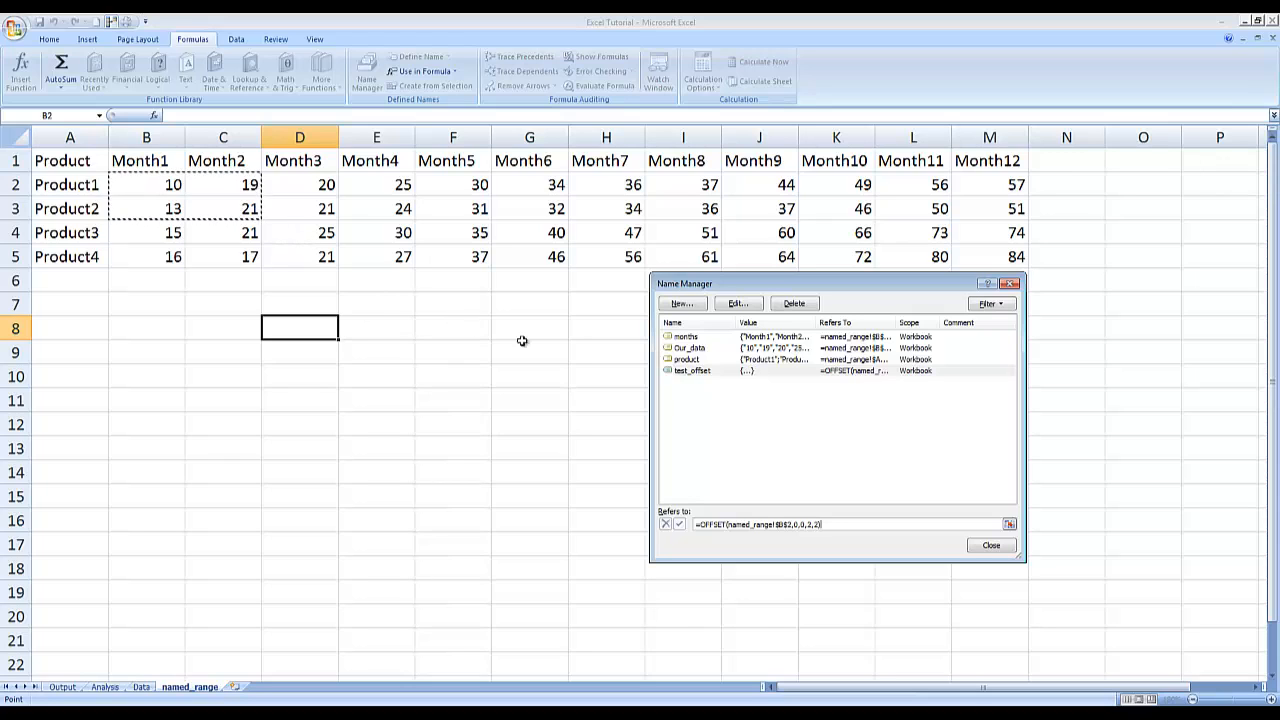
left_click(988, 545)
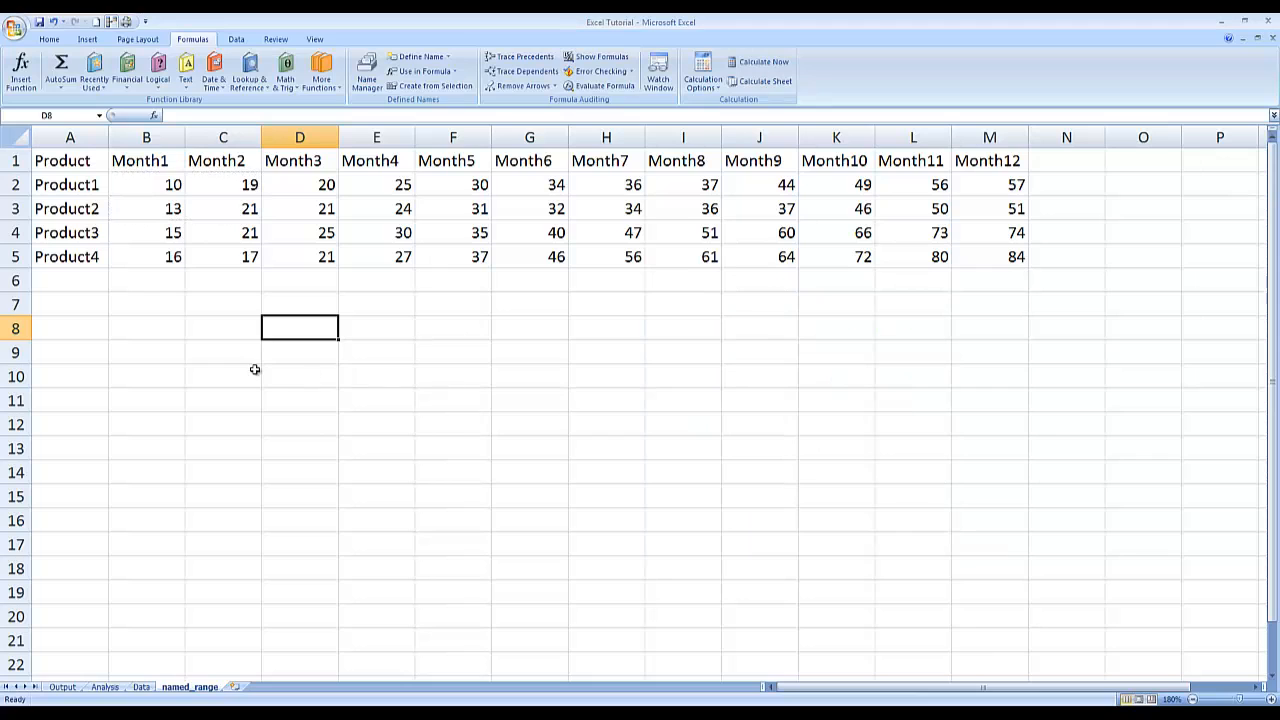
Enter the formula =counta(A5:ZZ5) in cell C8 to count the filled cells in the Product4 row.
left_click(243, 330)
type("=")
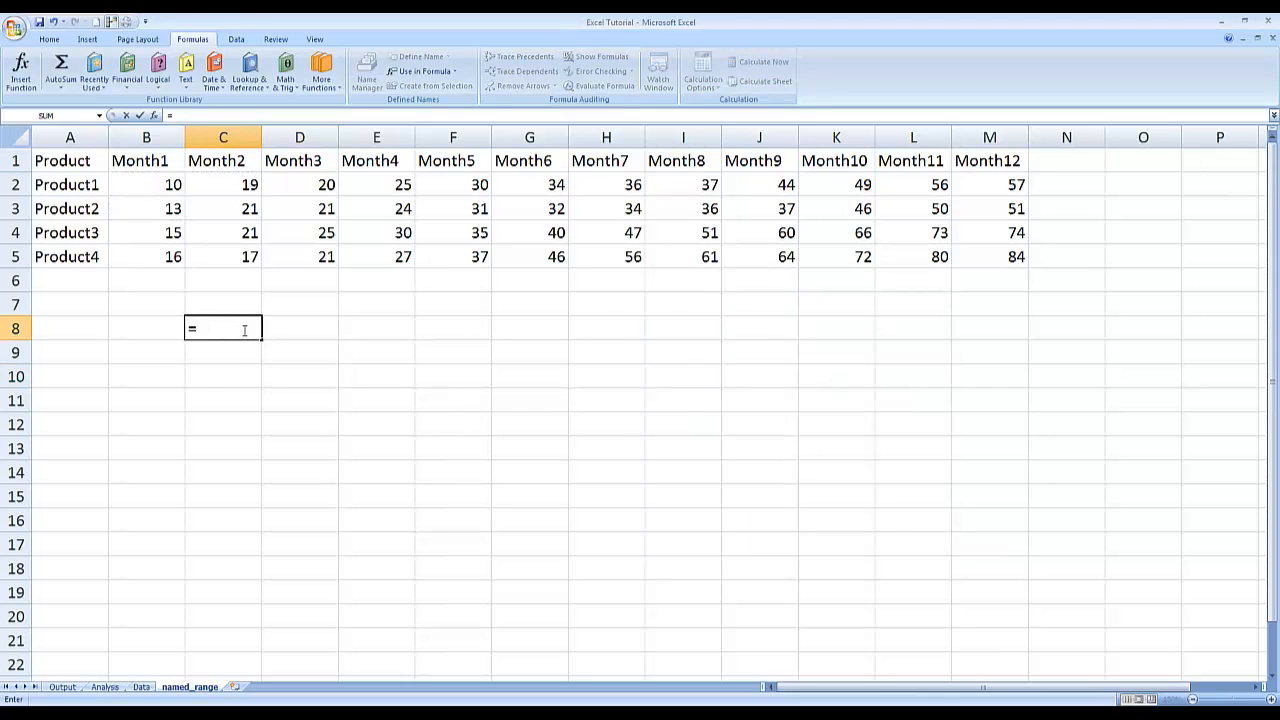
type("counta(")
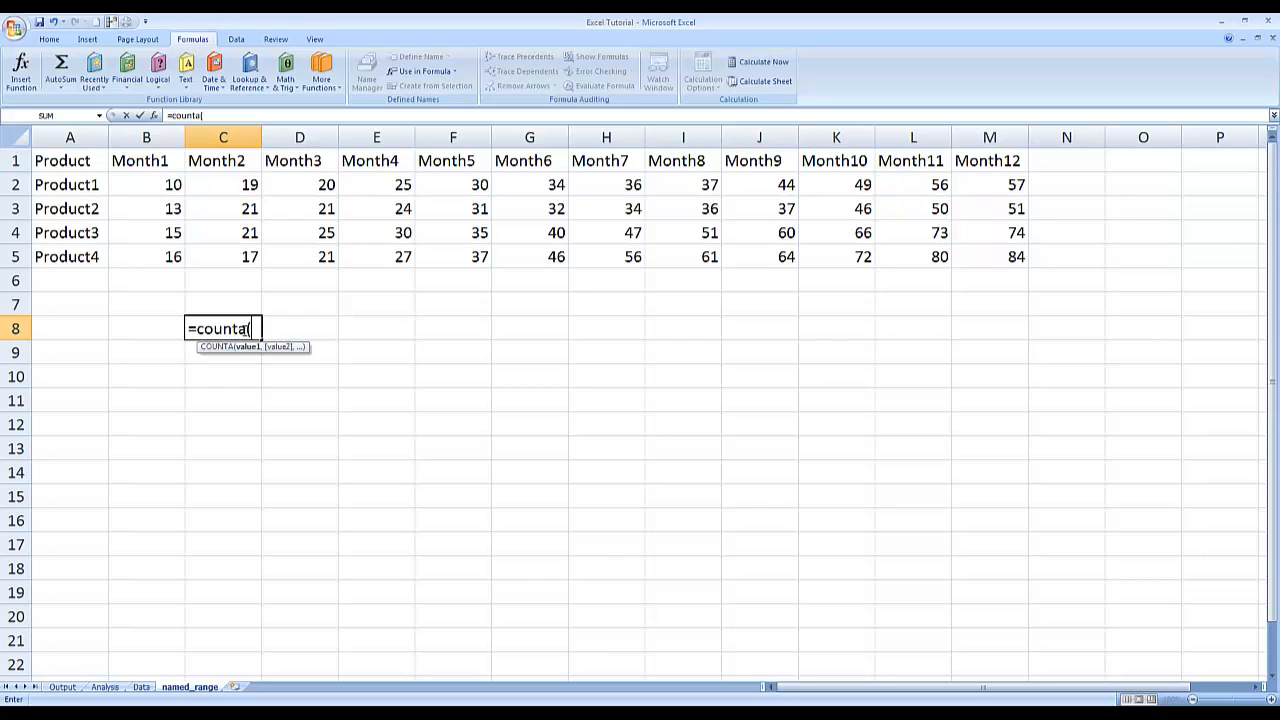
left_click(62, 255)
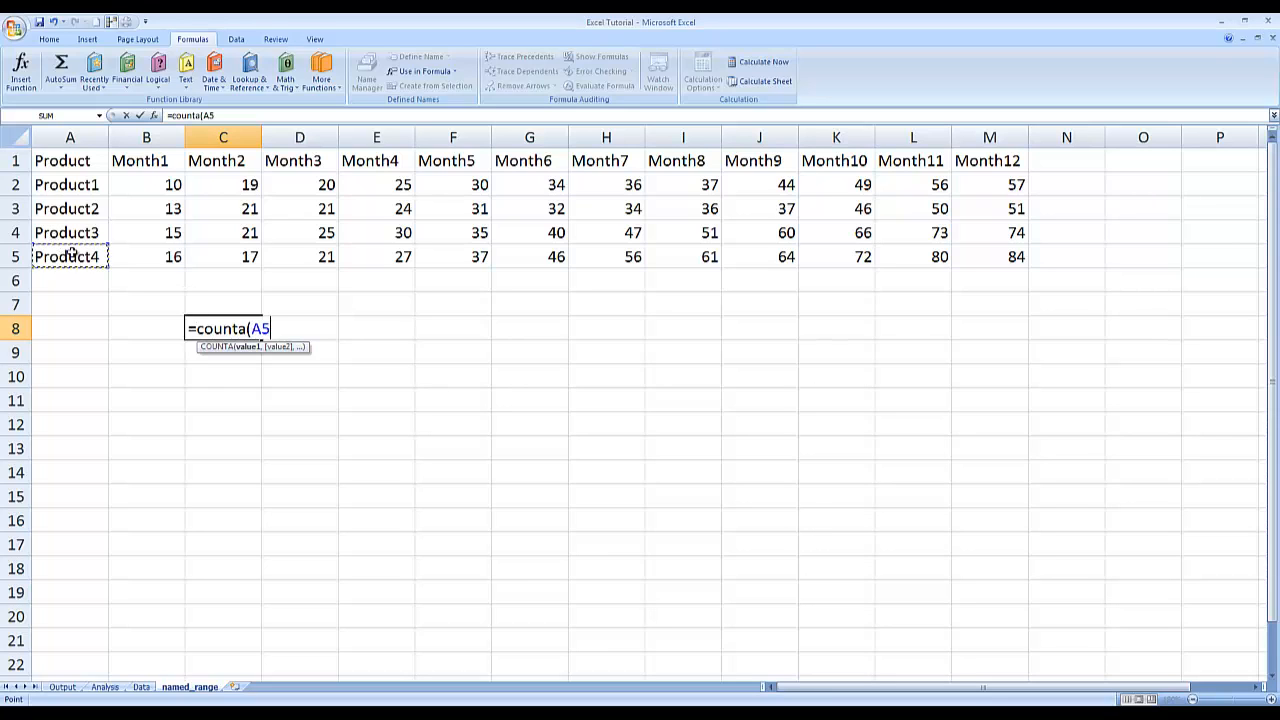
key("F8")
key("BackSpace")
key("BackSpace")
type("ZZ5)")
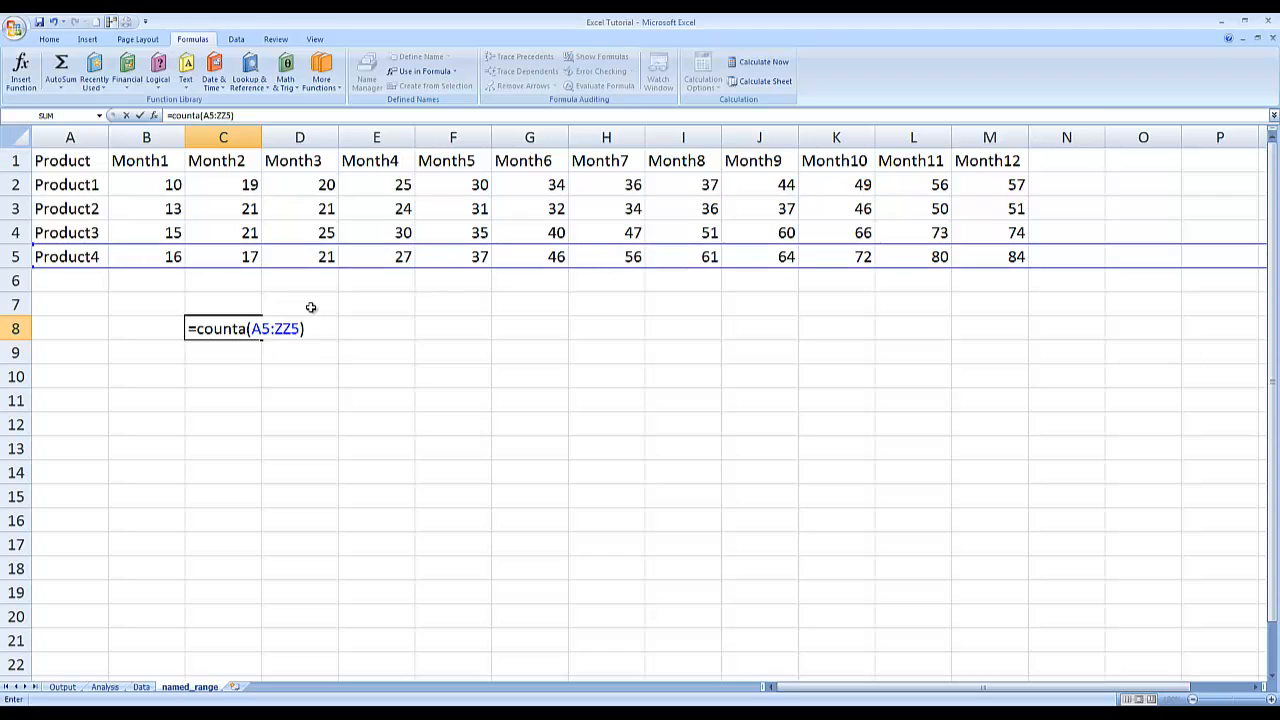
key("Return")
Select the filled Product4 cells A5:M5 to compare them with the row count.
key("Up")
key("Up")
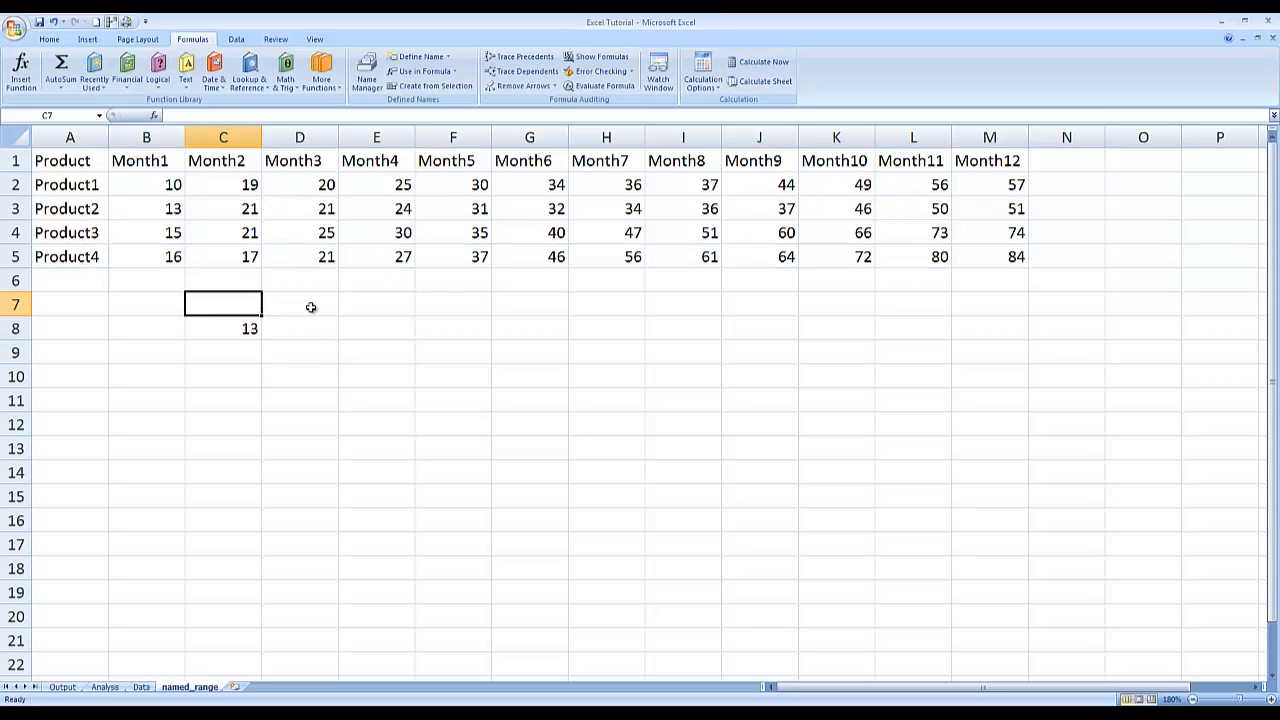
key("Up")
key("Up")
key("Left")
key("Left")
key("ctrl+shift+Right")
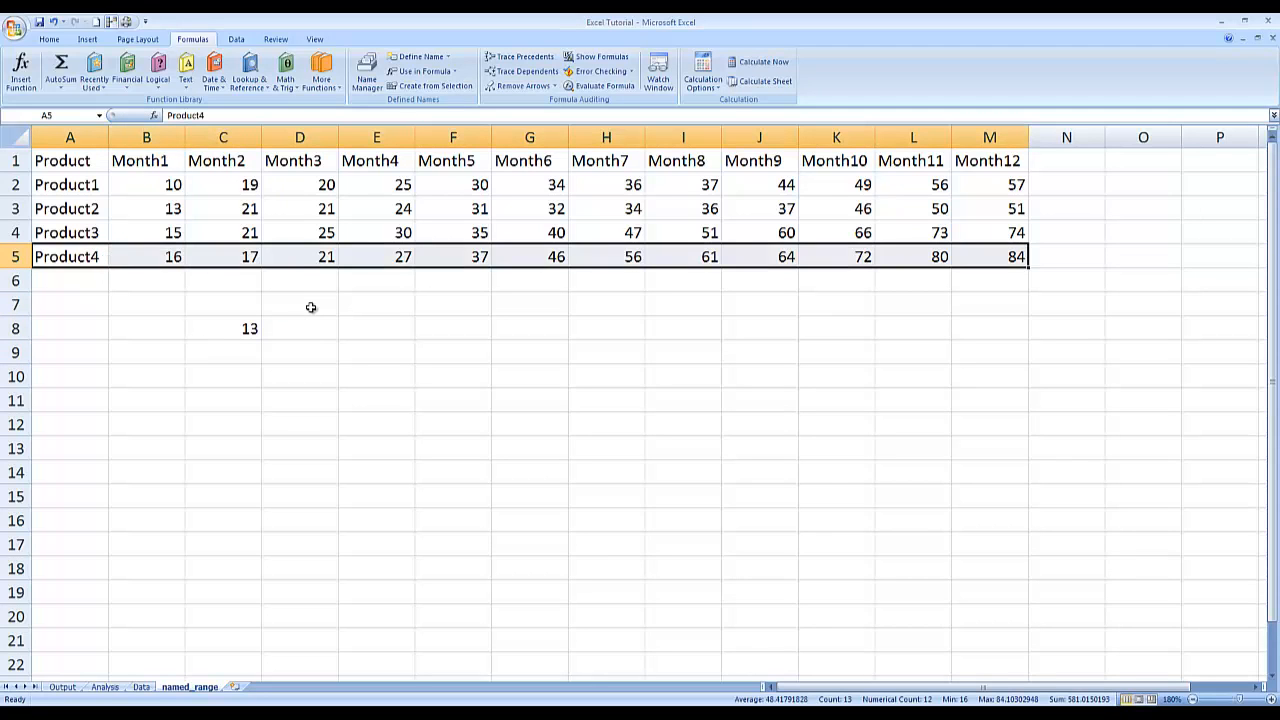
Enter the formula =counta(A1:A100) in cell C9 to count the filled cells in the Product column.
key("Down")
key("Down")
key("Down")
key("Right")
key("Right")
key("Down")
type("=")
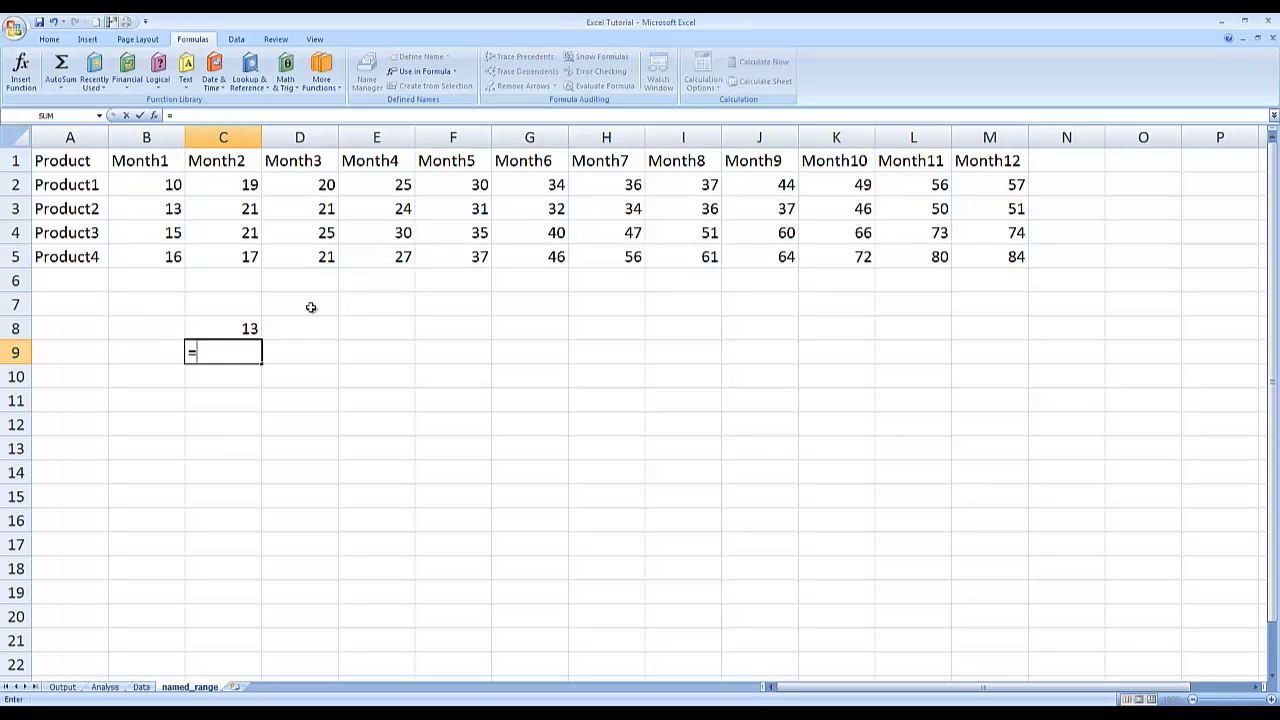
type("counta(")
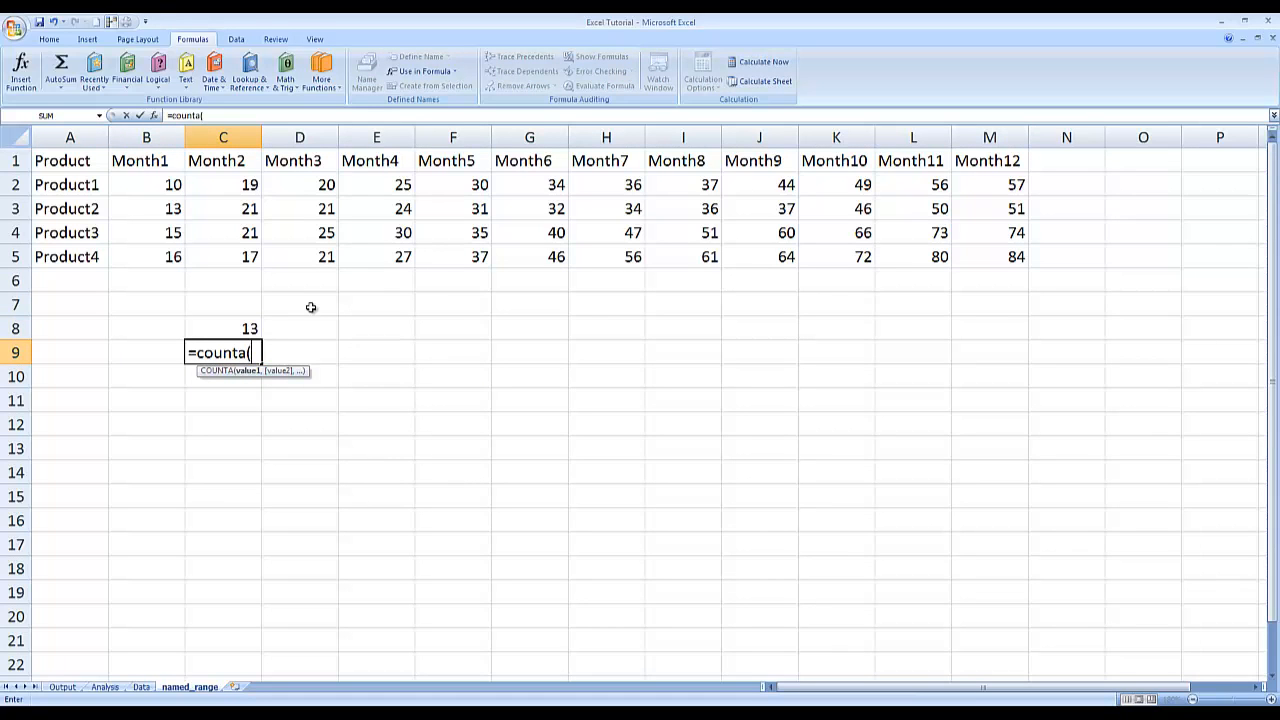
key("ctrl+Left")
key("ctrl+Up")
key("ctrl+Up")
key("F8")
key("BackSpace")
type("100)")
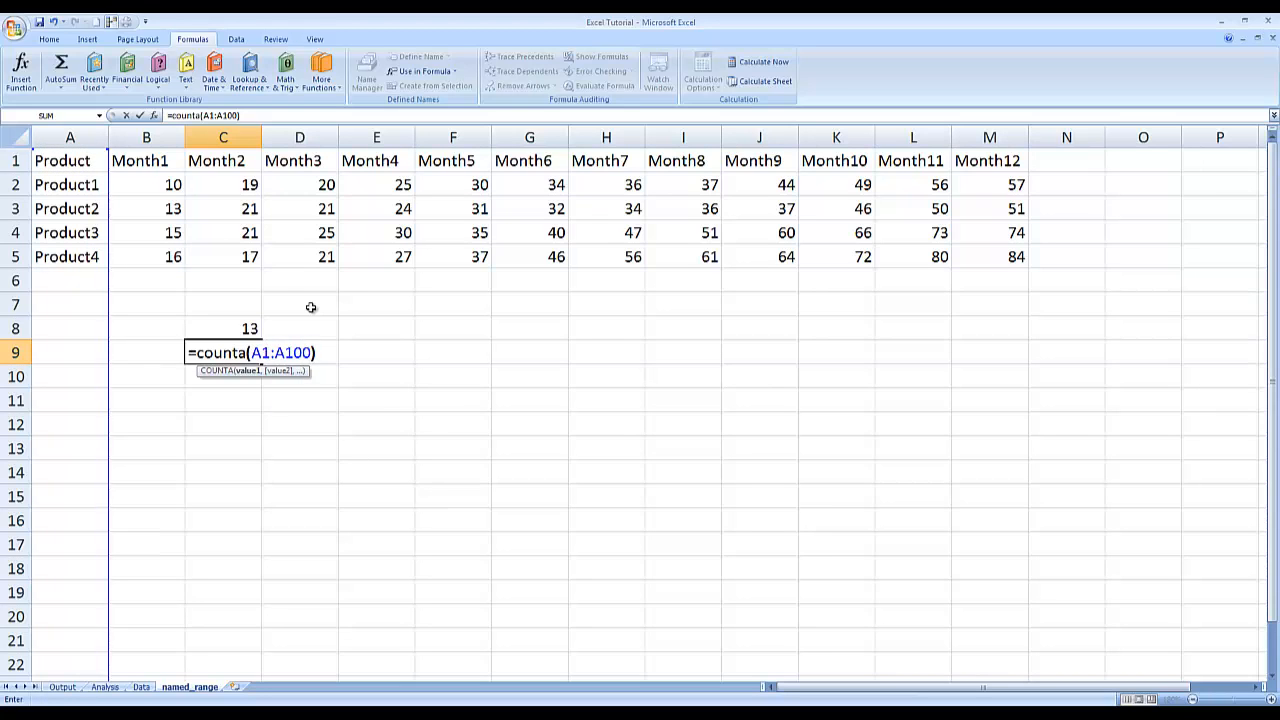
key("Return")
key("Up")
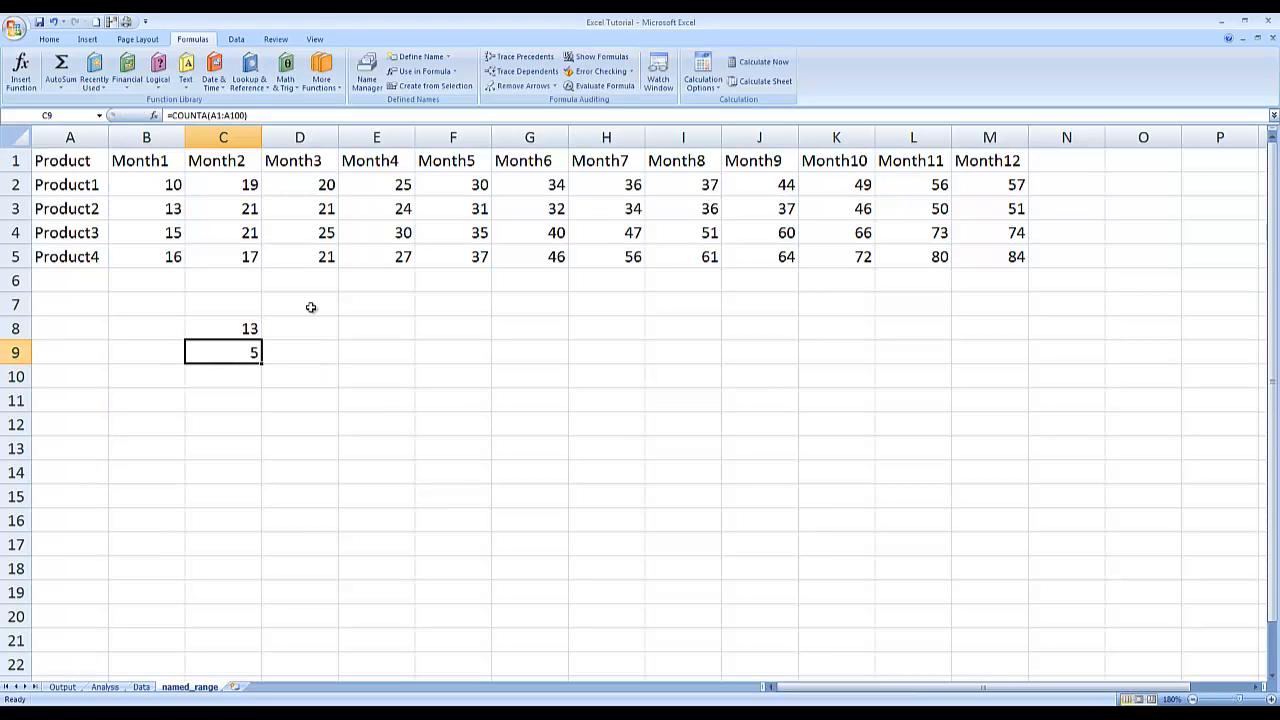
Review the COUNTA formulas in cells C9 and C8 and the ranges they refer to.
key("F2")
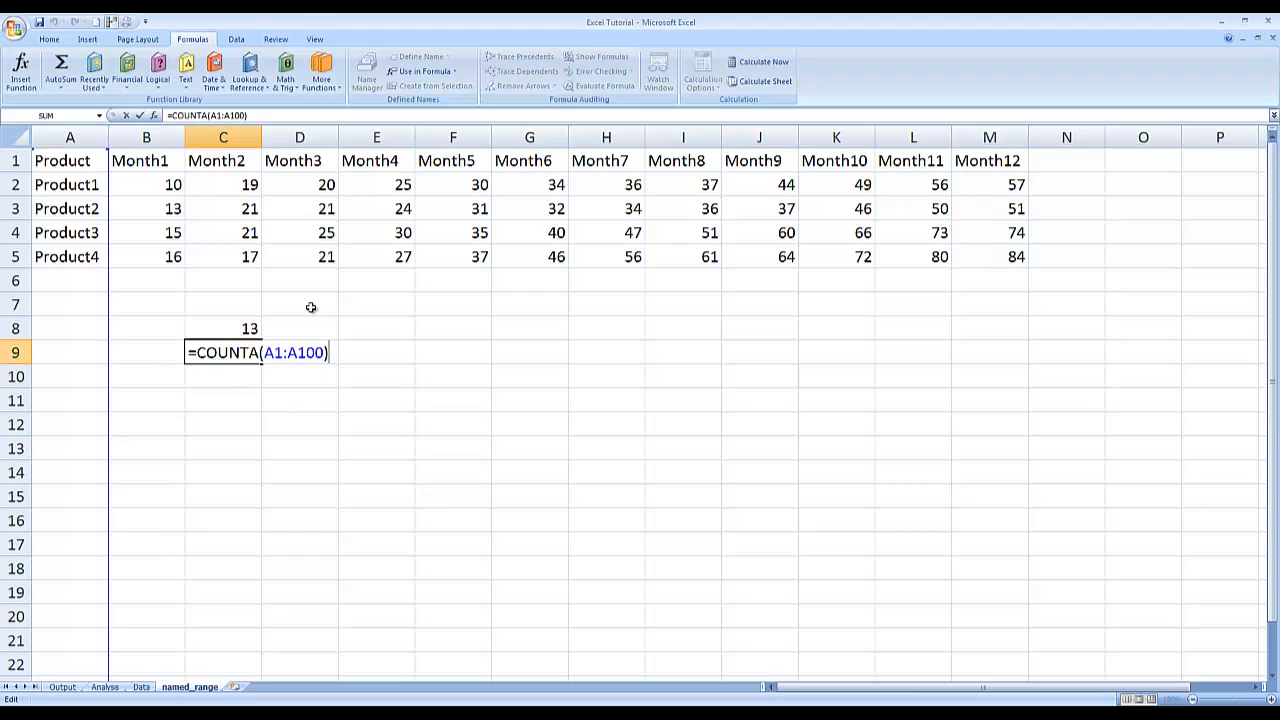
key("Escape")
key("Up")
key("F2")
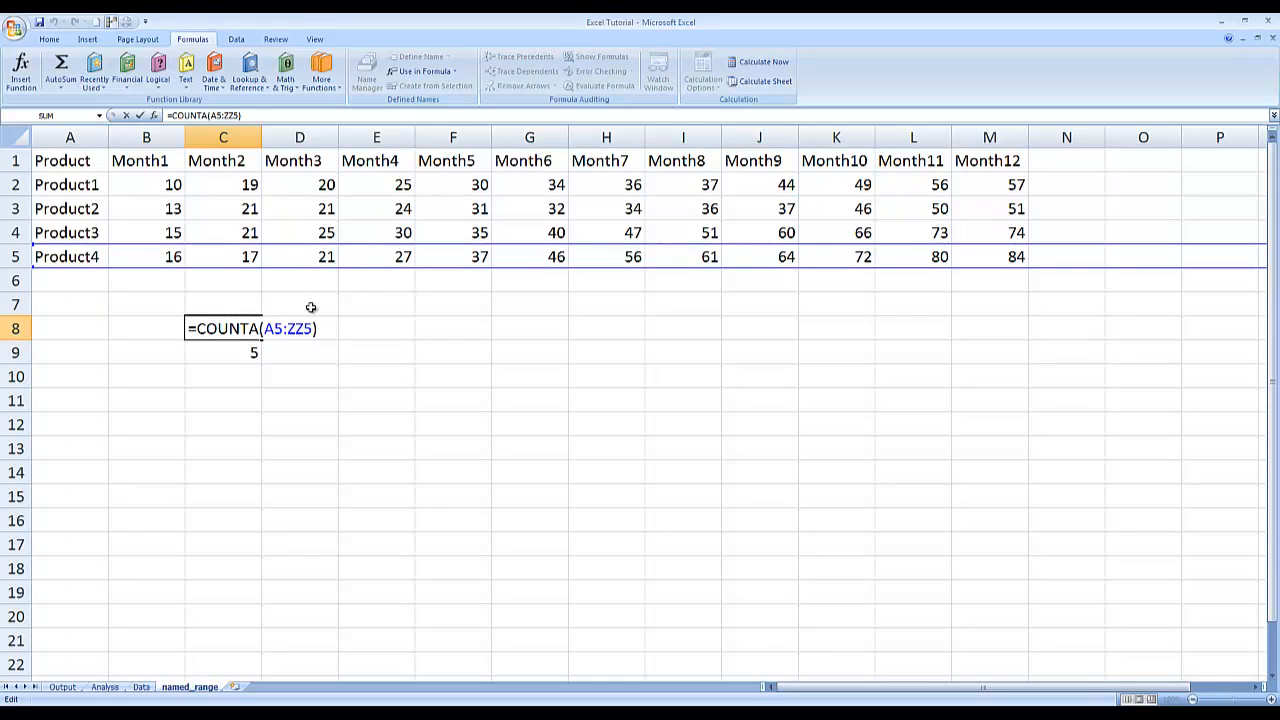
key("Escape")
key("F2")
key("Return")
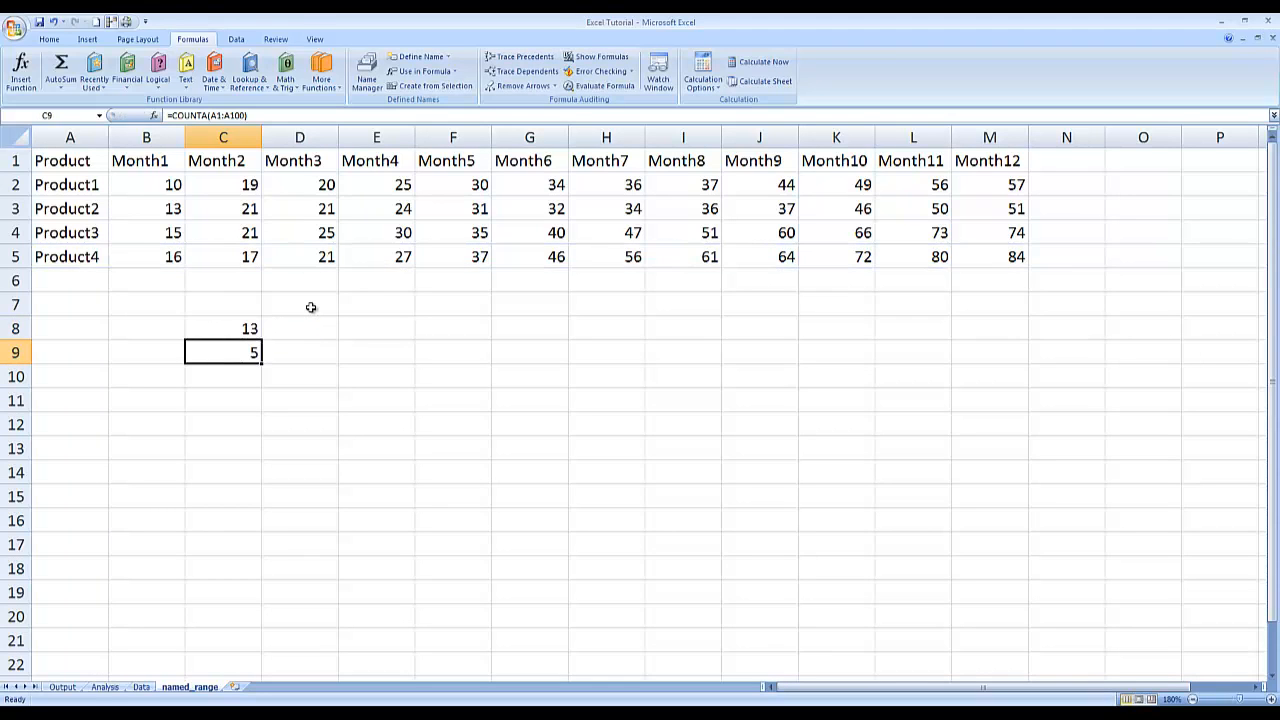
Start a new workbook-scoped defined name called full_data from empty cell E8.
key("Right")
key("Up")
key("Right")
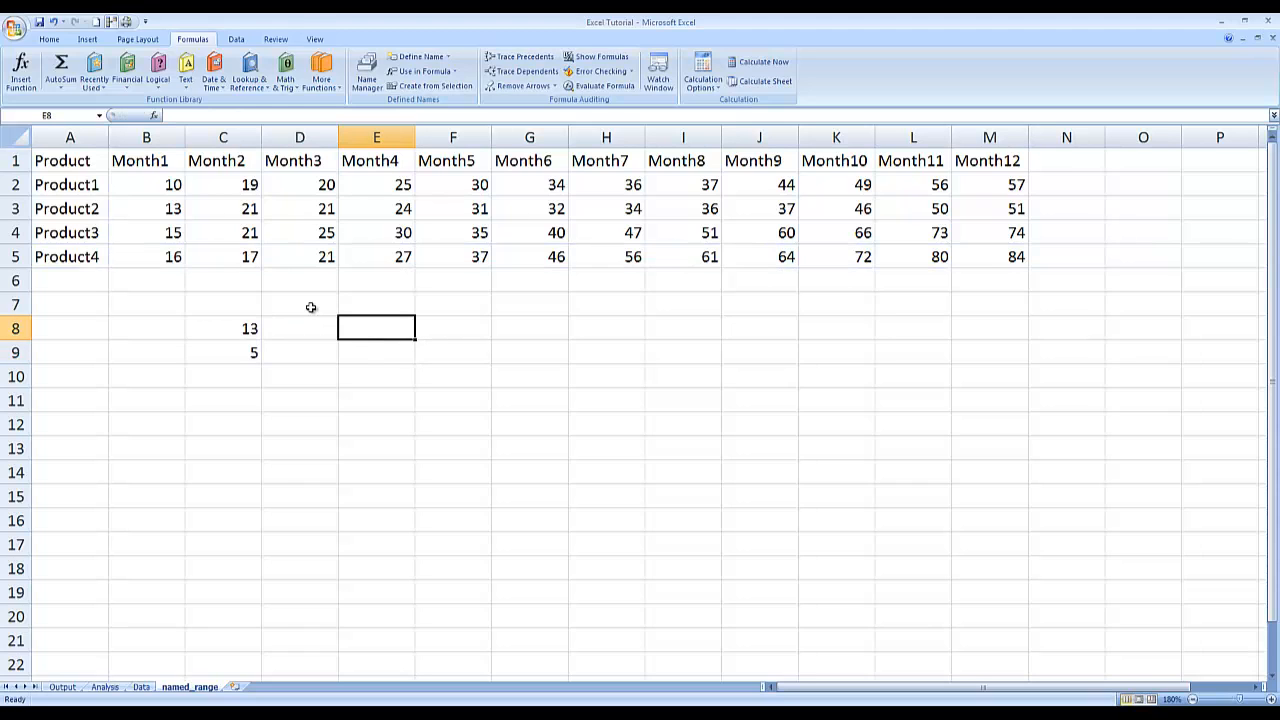
key("ctrl+F3")
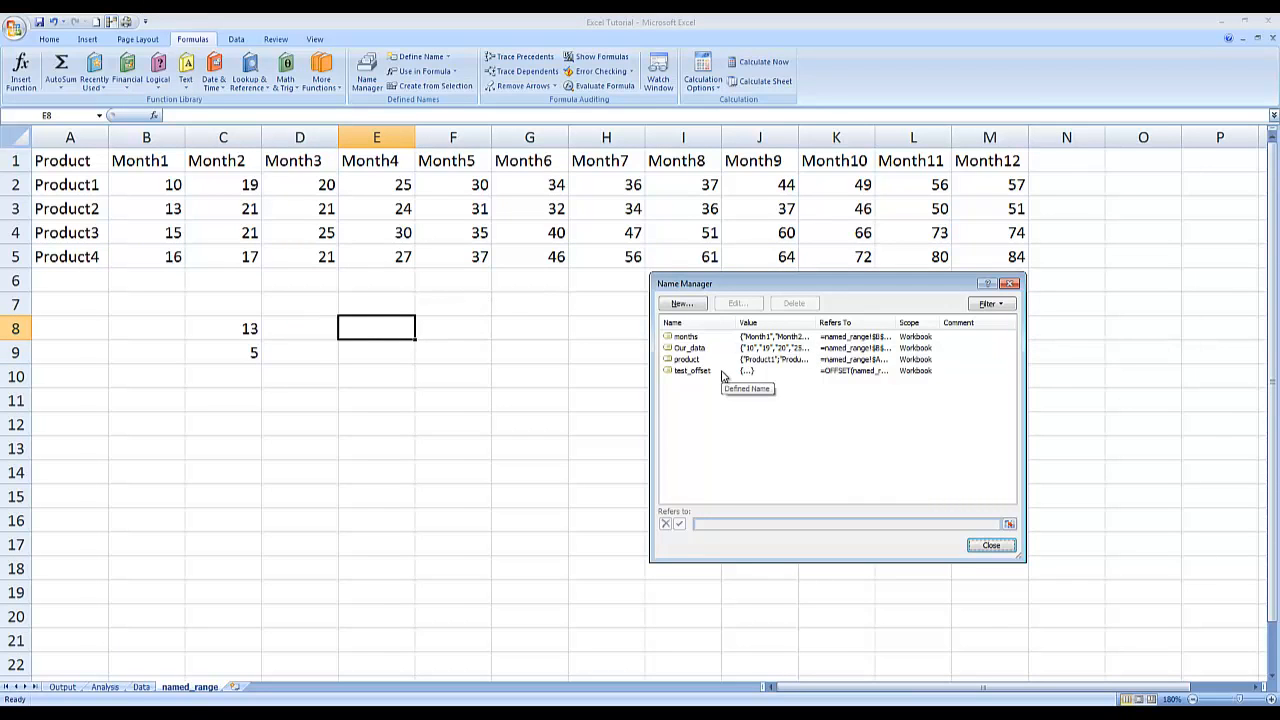
left_click(681, 303)
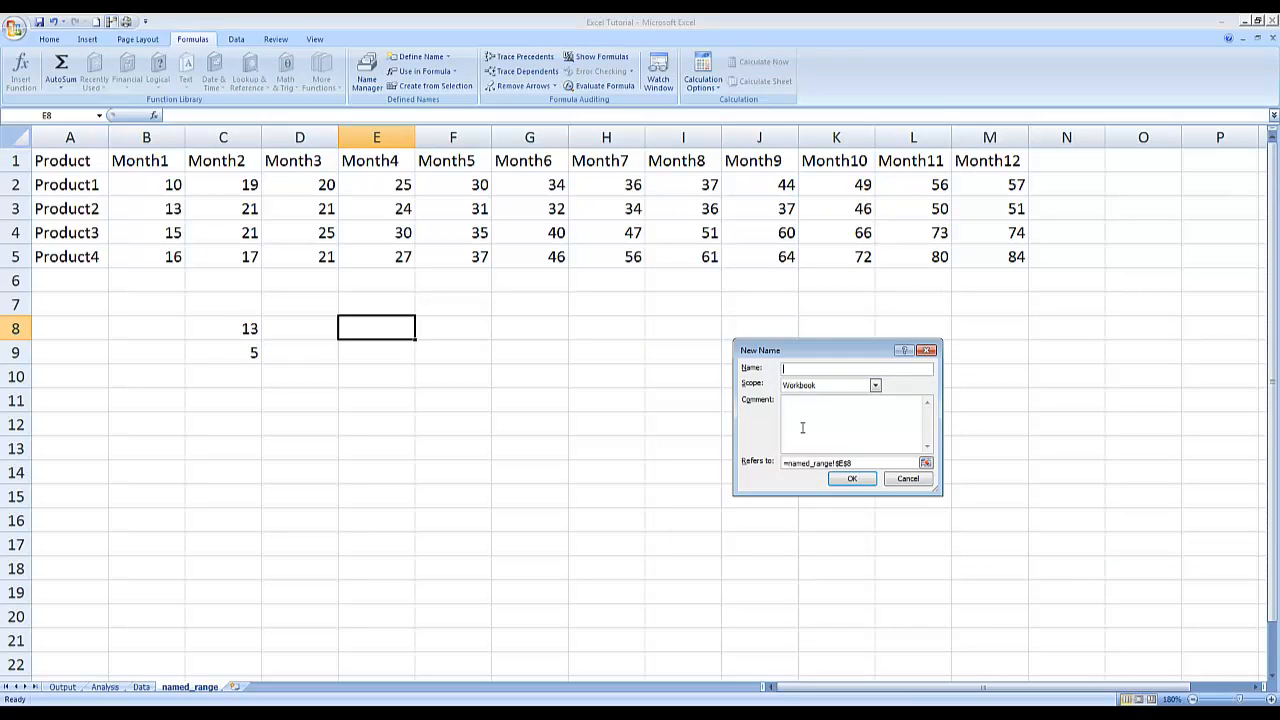
type("full_data")
Replace full_data's default reference with the beginning of an offset formula, =offset(named_range!$B$2,0,0,.
left_click_drag(880, 462, 683, 443)
key("Delete")
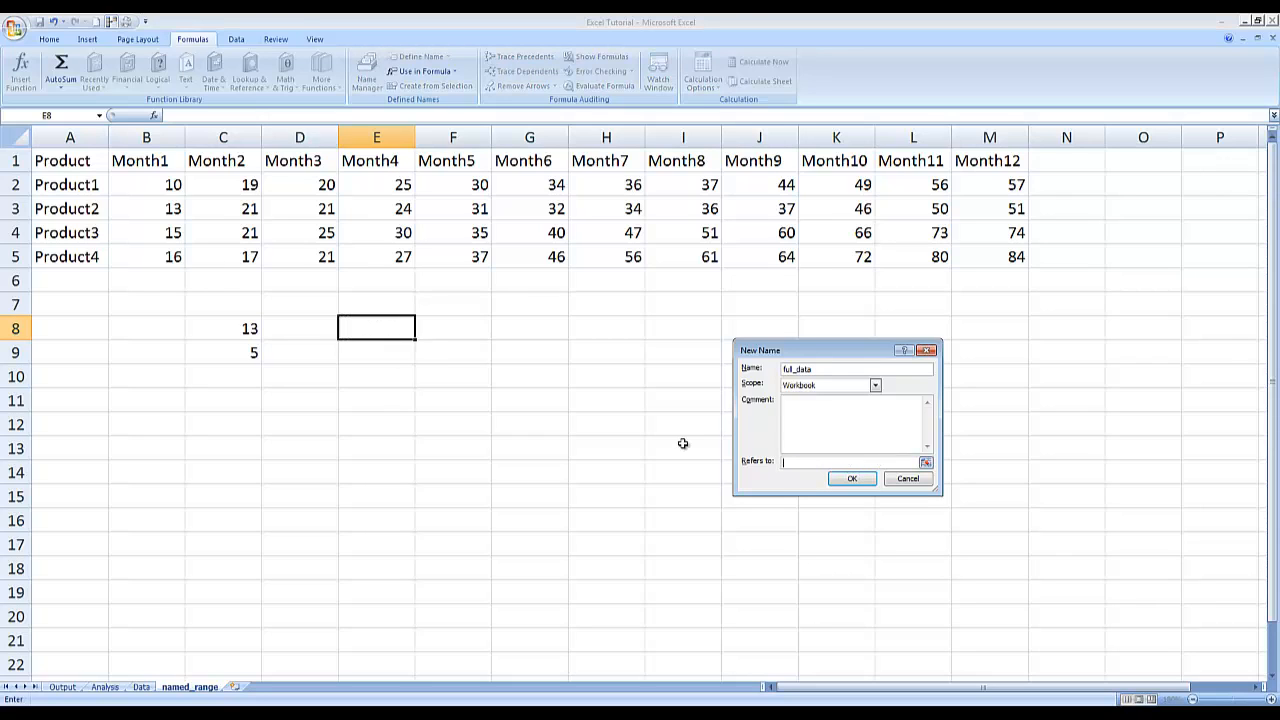
type("=offset(")
left_click(171, 187)
type(",")
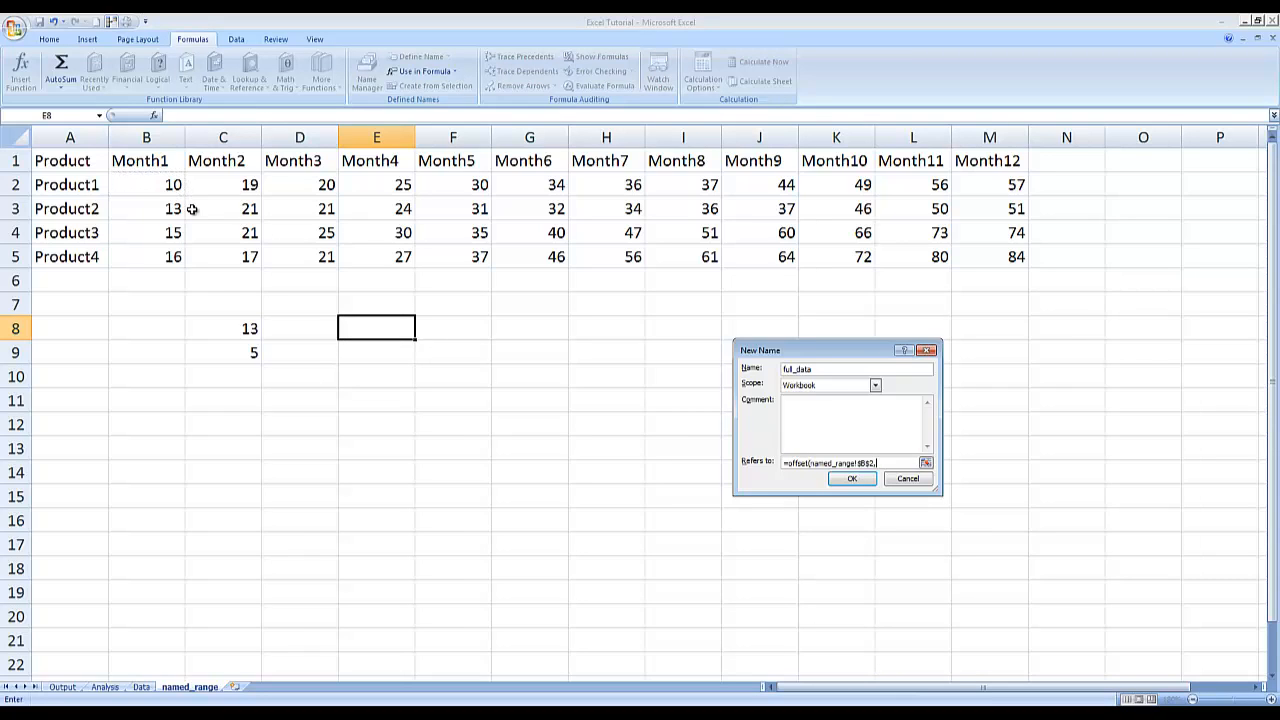
type("0,0,")
type("counta(")
left_click(70, 162)
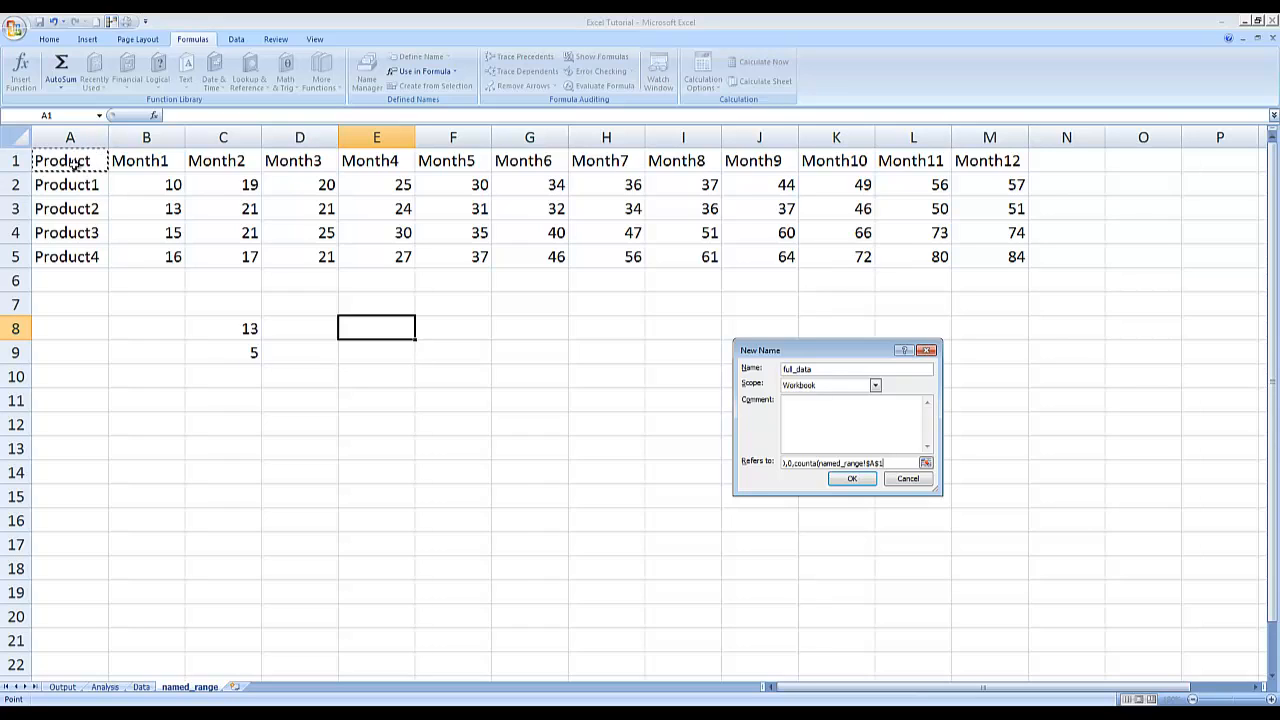
key("F8")
type(")")
type("00")
type("),counta(")
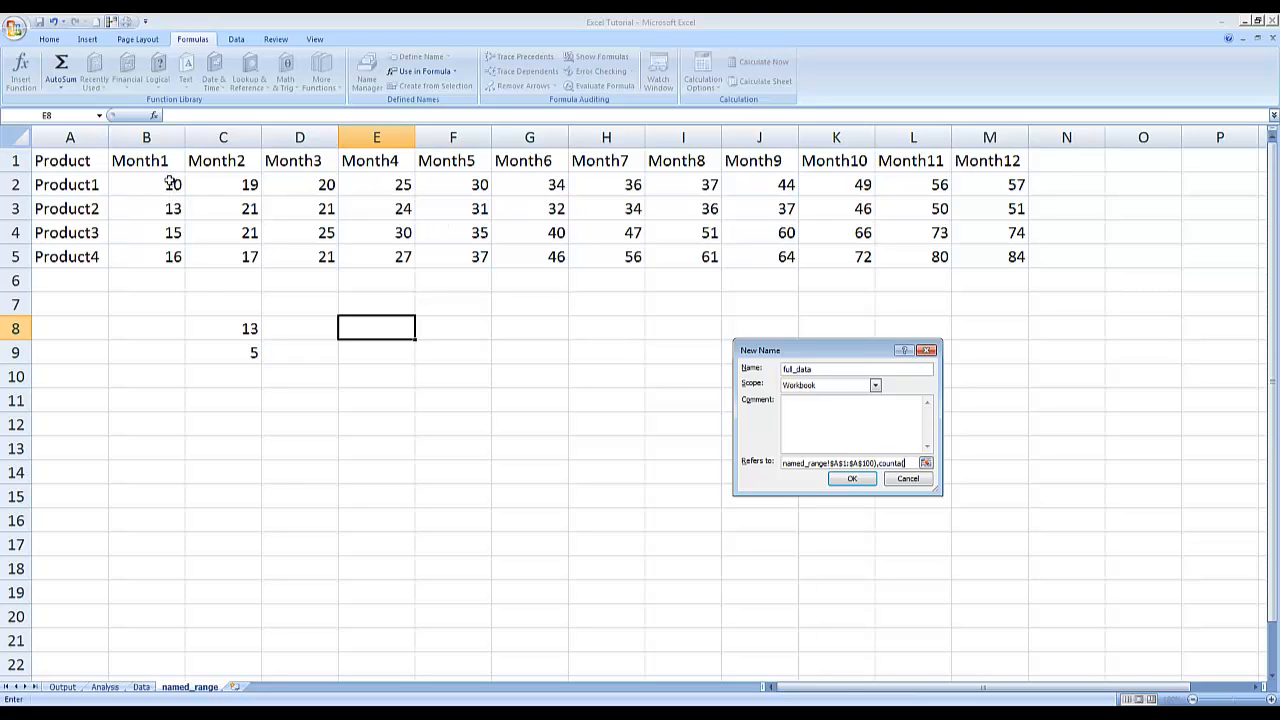
key("BackSpace")
key("BackSpace")
key("BackSpace")
key("BackSpace")
key("BackSpace")
key("BackSpace")
key("BackSpace")
key("BackSpace")
key("BackSpace")
key("BackSpace")
key("BackSpace")
key("BackSpace")
key("BackSpace")
key("BackSpace")
key("BackSpace")
key("BackSpace")
key("BackSpace")
key("BackSpace")
key("BackSpace")
key("BackSpace")
key("BackSpace")
key("BackSpace")
key("BackSpace")
key("BackSpace")
key("BackSpace")
key("BackSpace")
key("BackSpace")
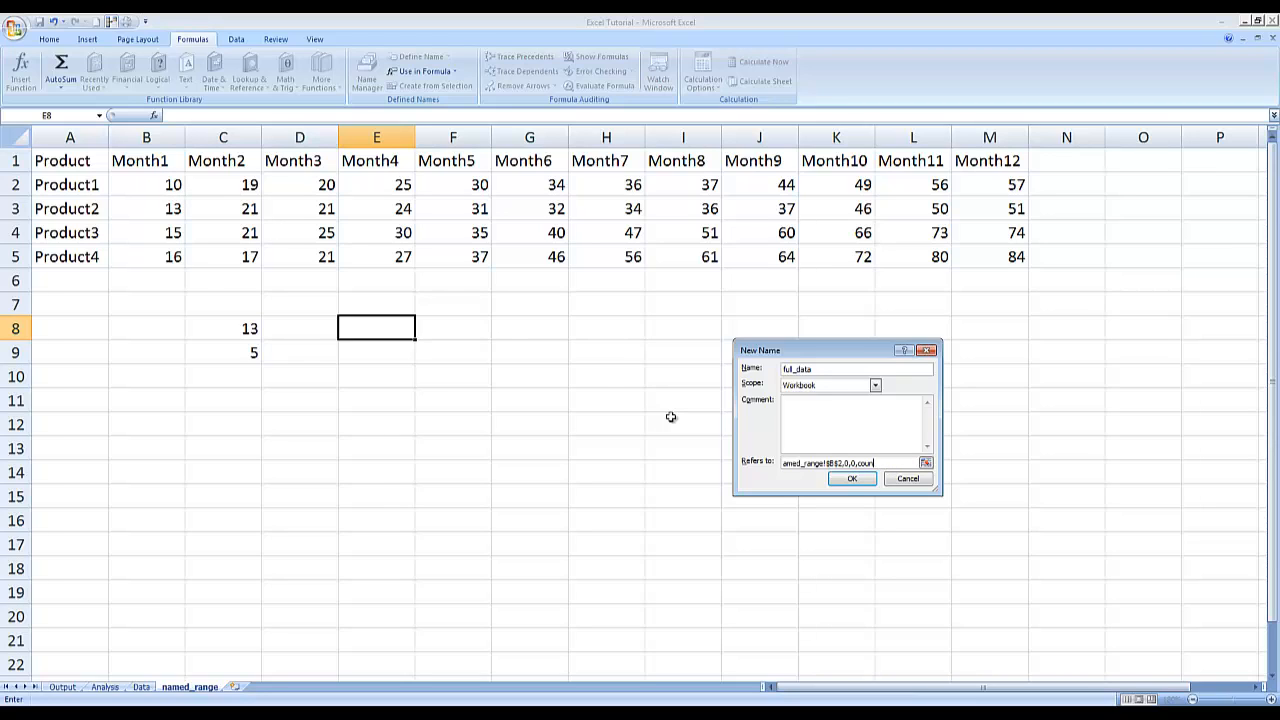
Add counta(named_range!$B$2:$B$200) as the height argument of full_data's offset formula.
type("counta(")
left_click(167, 187)
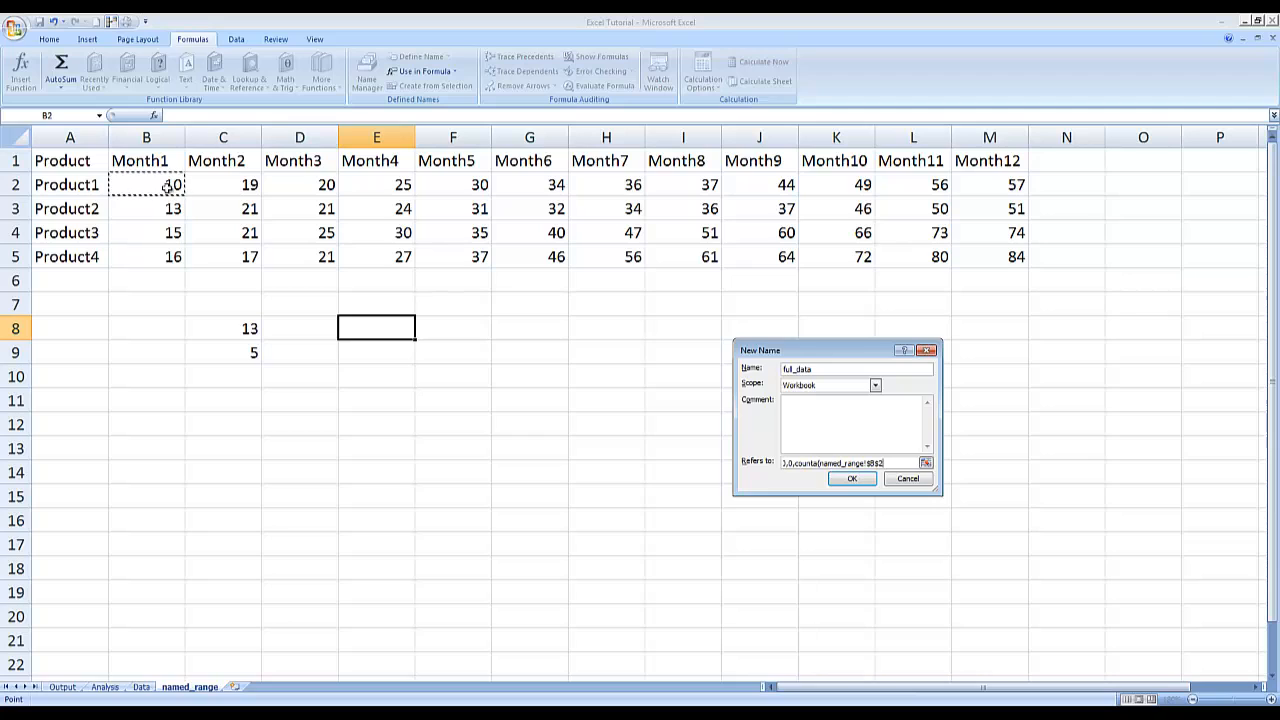
key("F8")
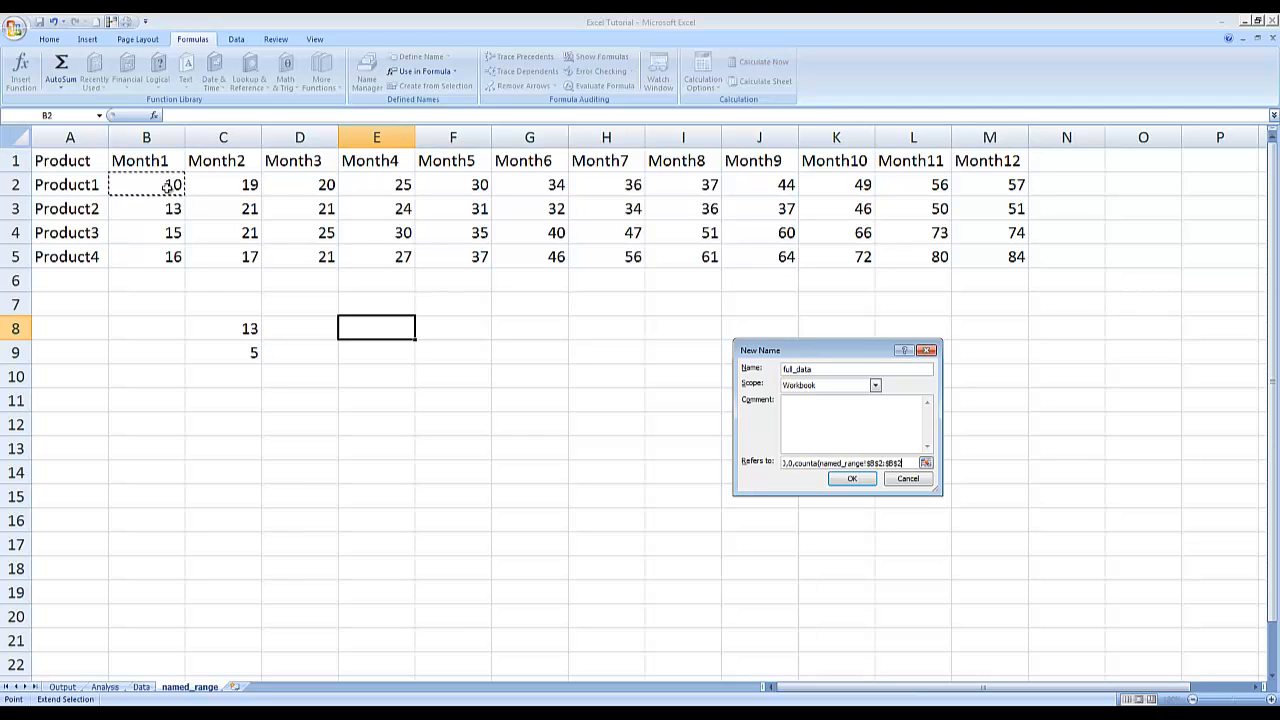
type("00")
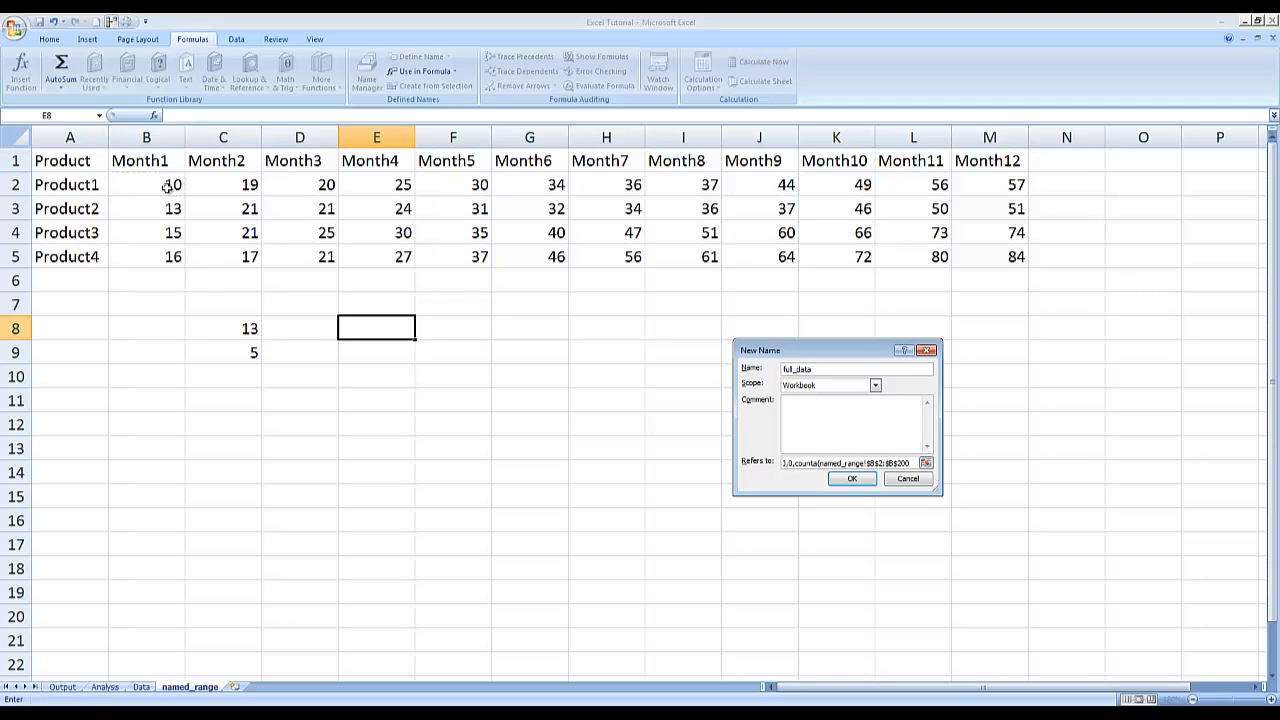
Complete full_data's formula with the width counta(named_range!$B$2:$ZZ$2), save the name and check the range it covers.
type("),counta(")
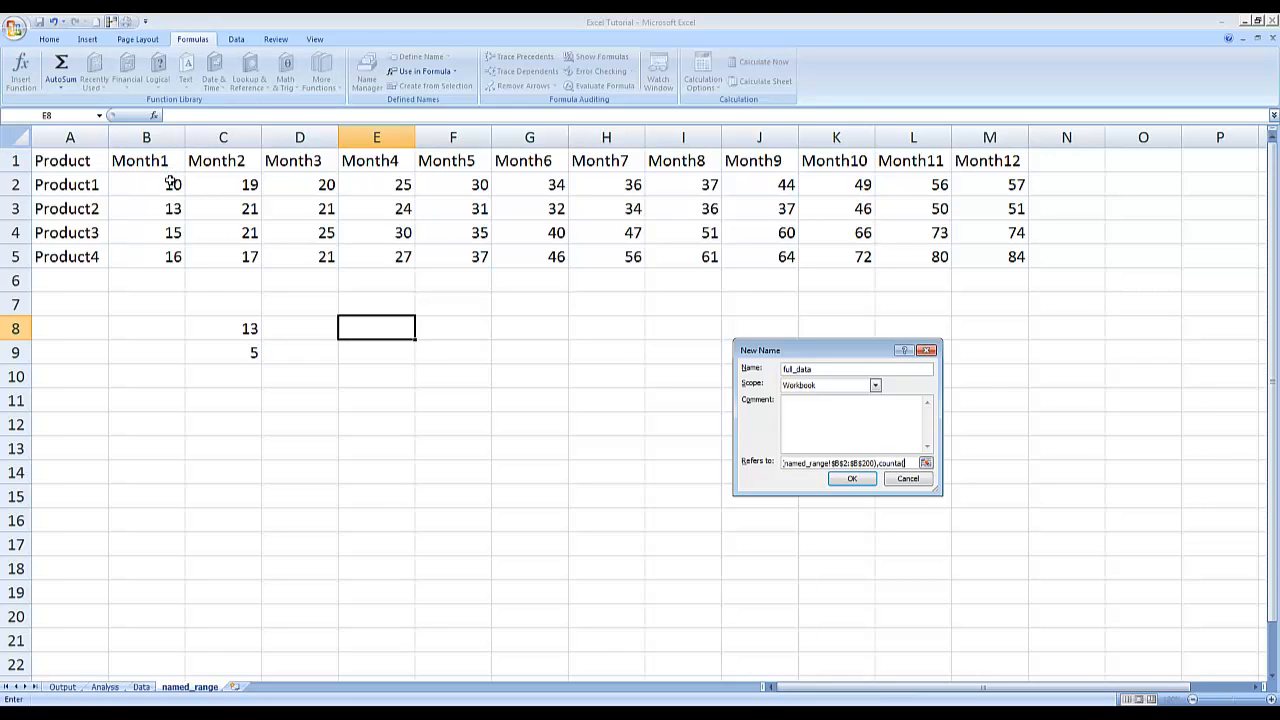
left_click(172, 183)
key("F8")
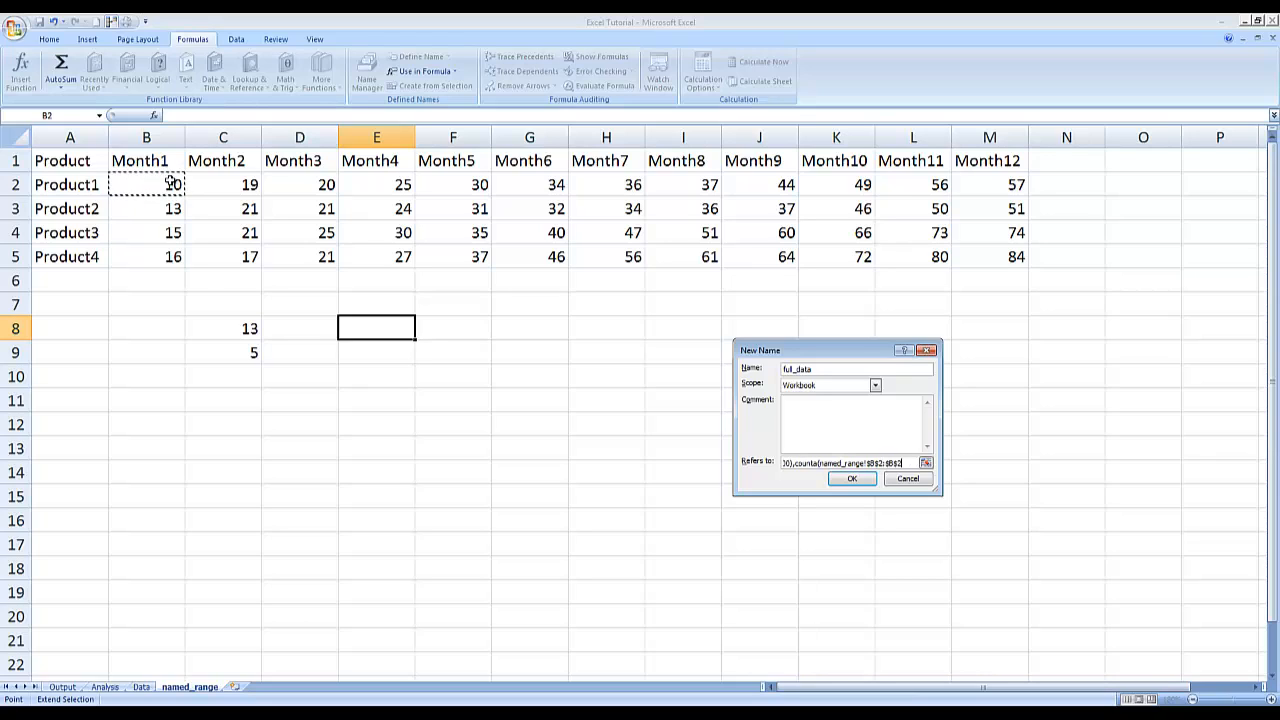
key("BackSpace")
key("BackSpace")
key("BackSpace")
type("ZZ$2))")
key("Return")
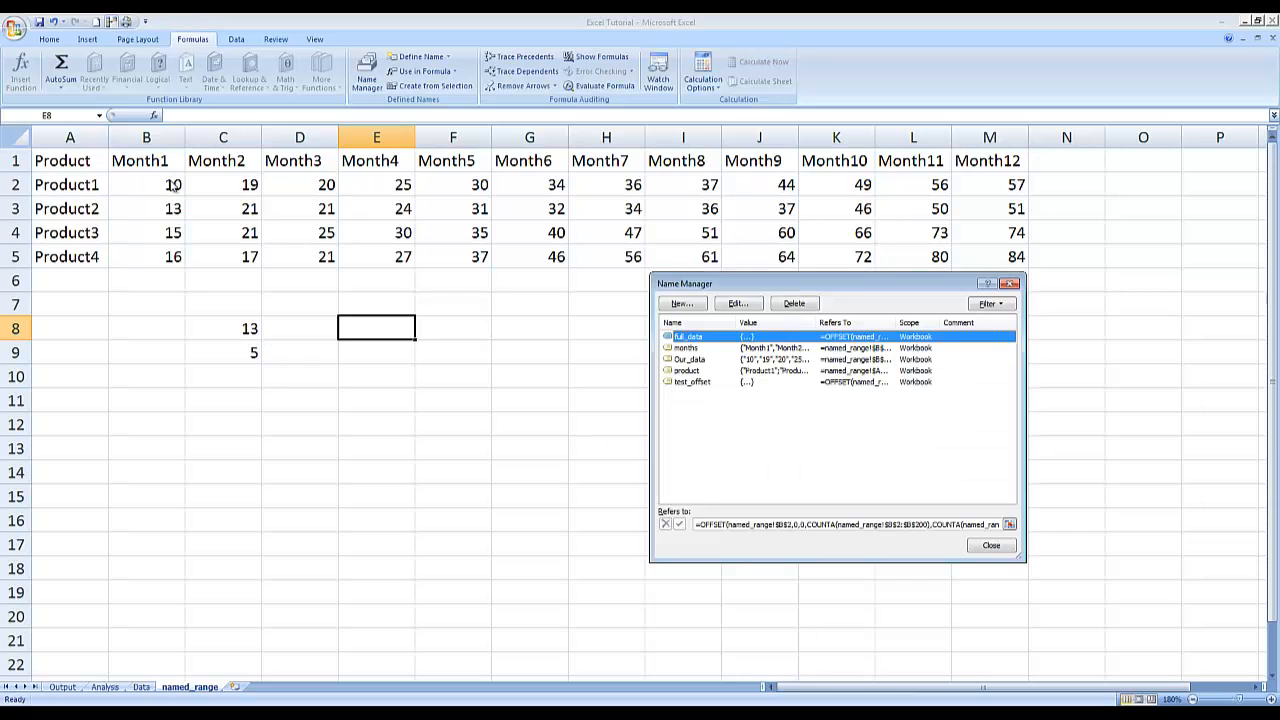
left_click(766, 526)
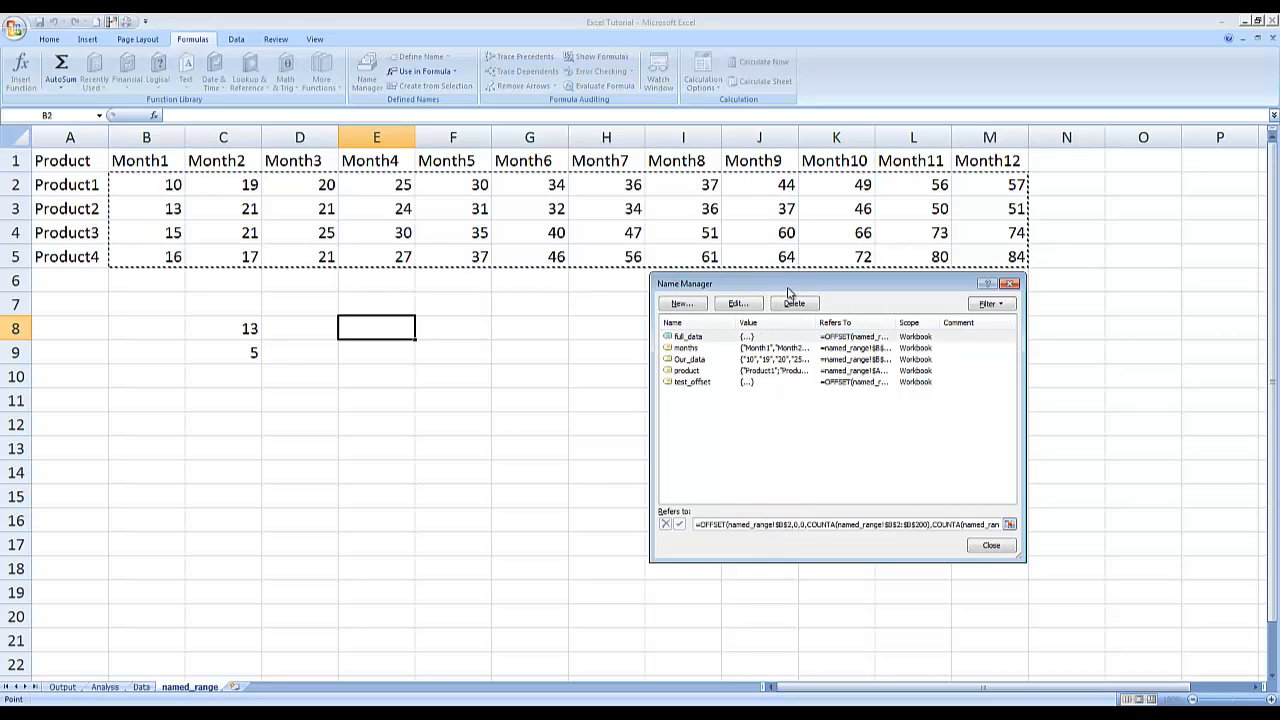
left_click_drag(789, 292, 597, 324)
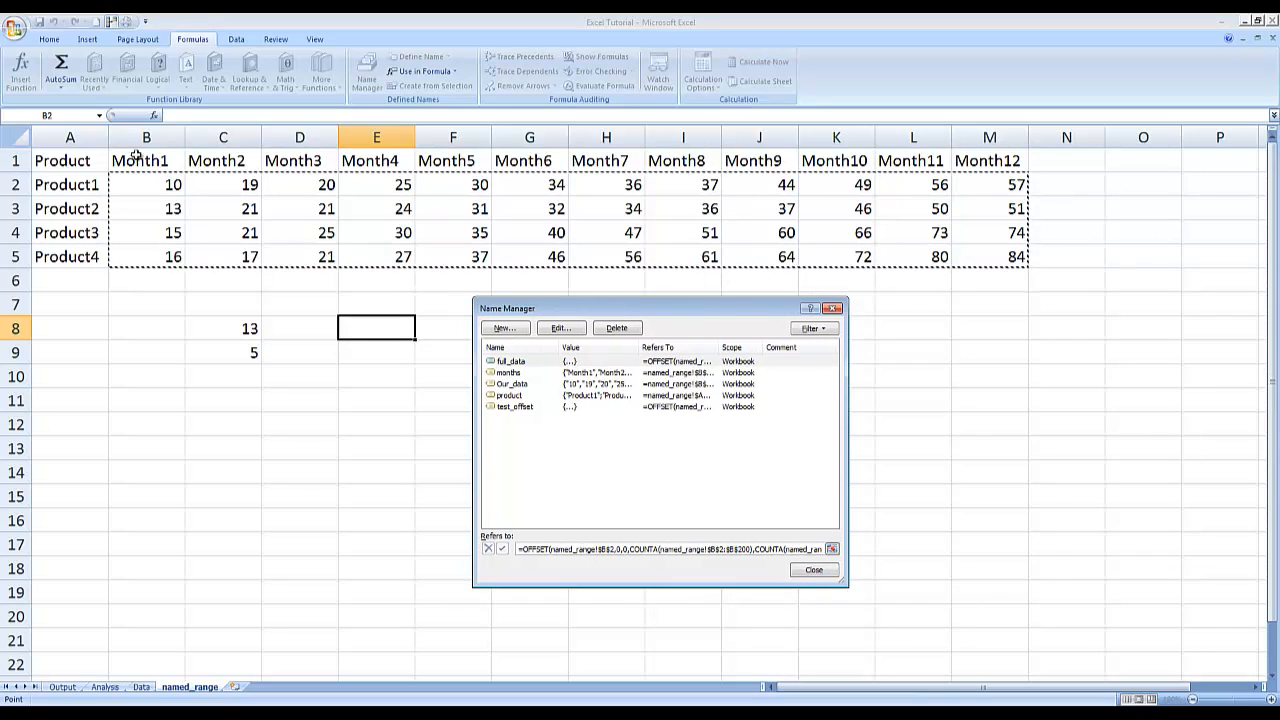
Make months refer to =offset(named_range!$B$1,0,0,1,counta(named_range!$B$1:$ZZ1)), save it and check the range it covers.
left_click(514, 374)
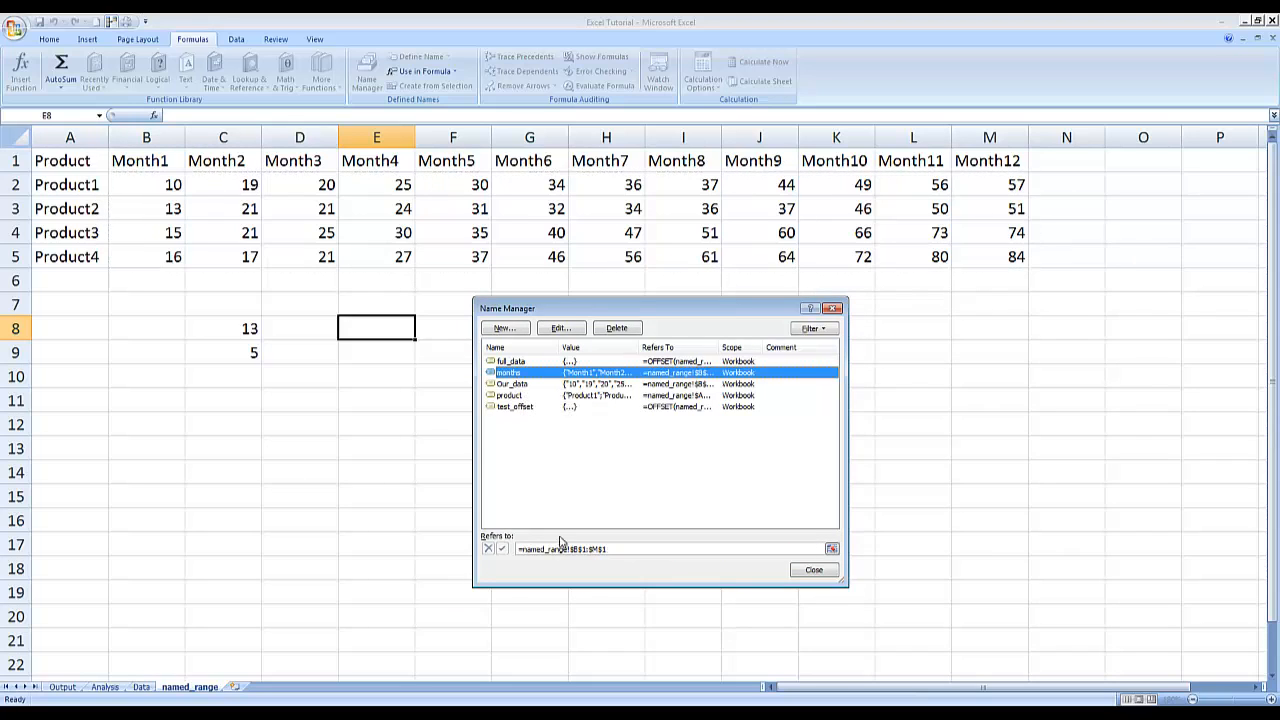
left_click(648, 550)
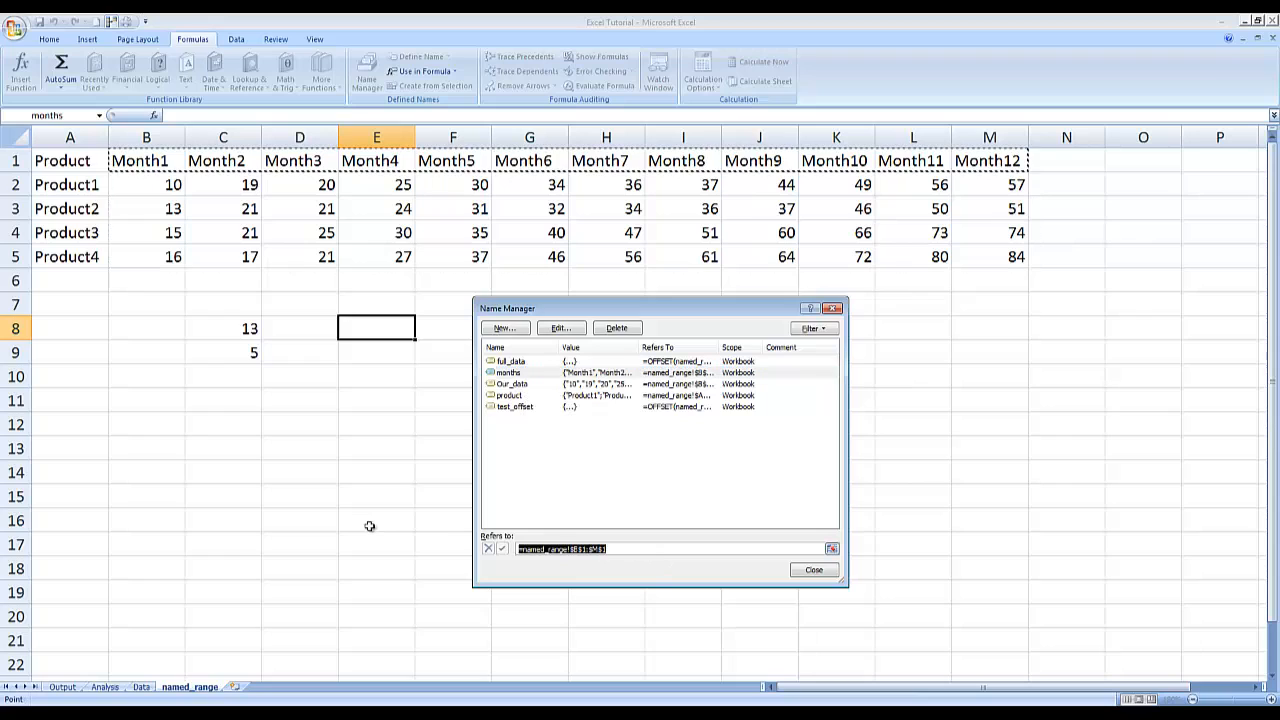
type("=")
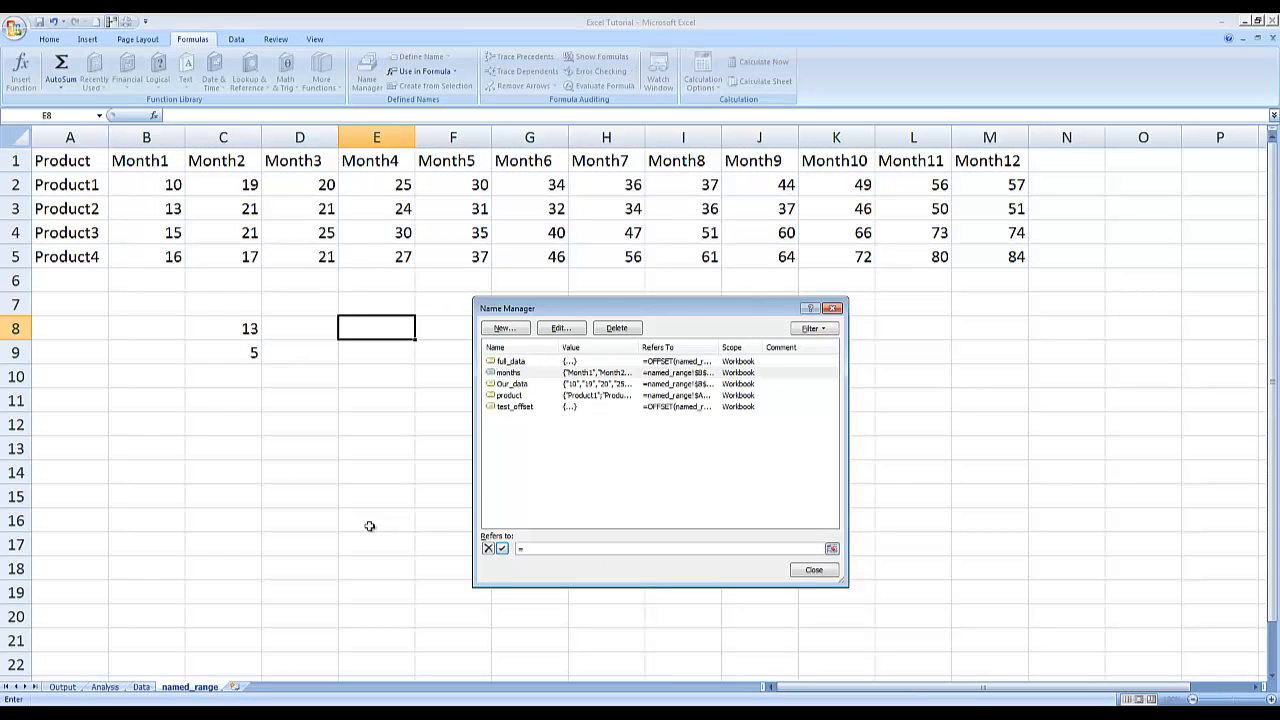
type("offset(")
left_click(166, 161)
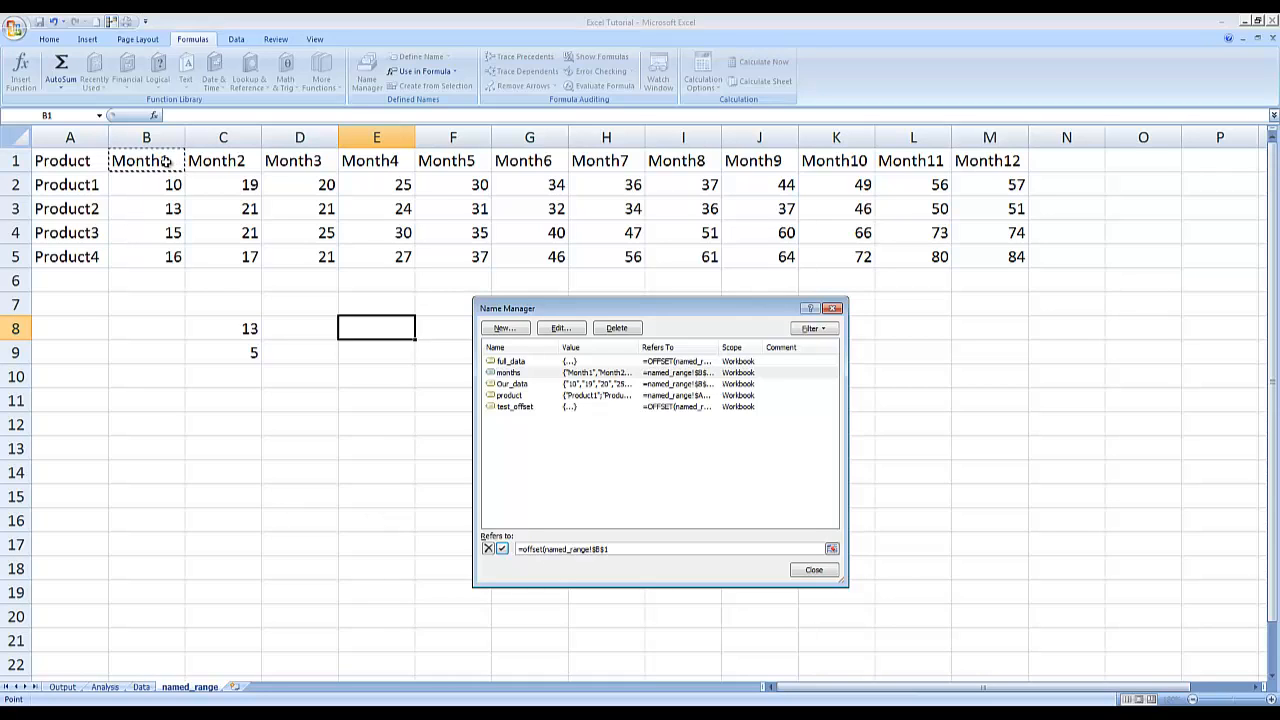
type(",0,0,1,countA(")
left_click(134, 155)
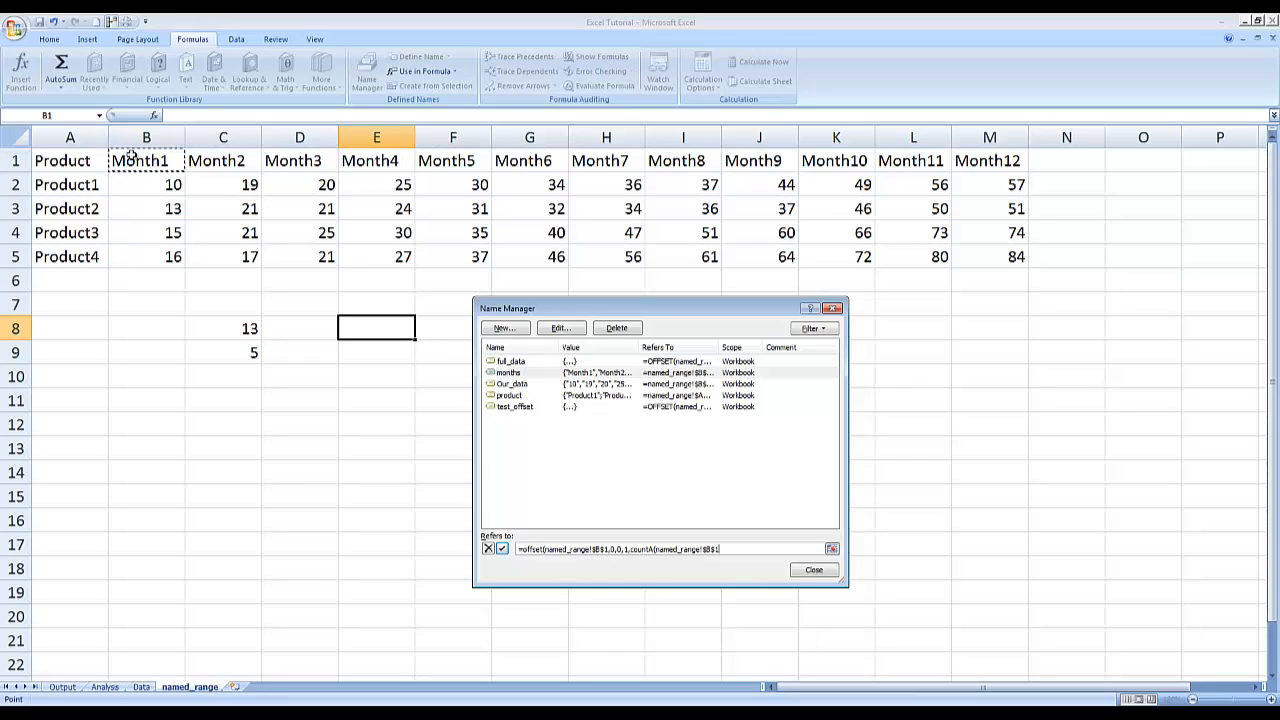
type(":$ZZ1)")
key("Return")
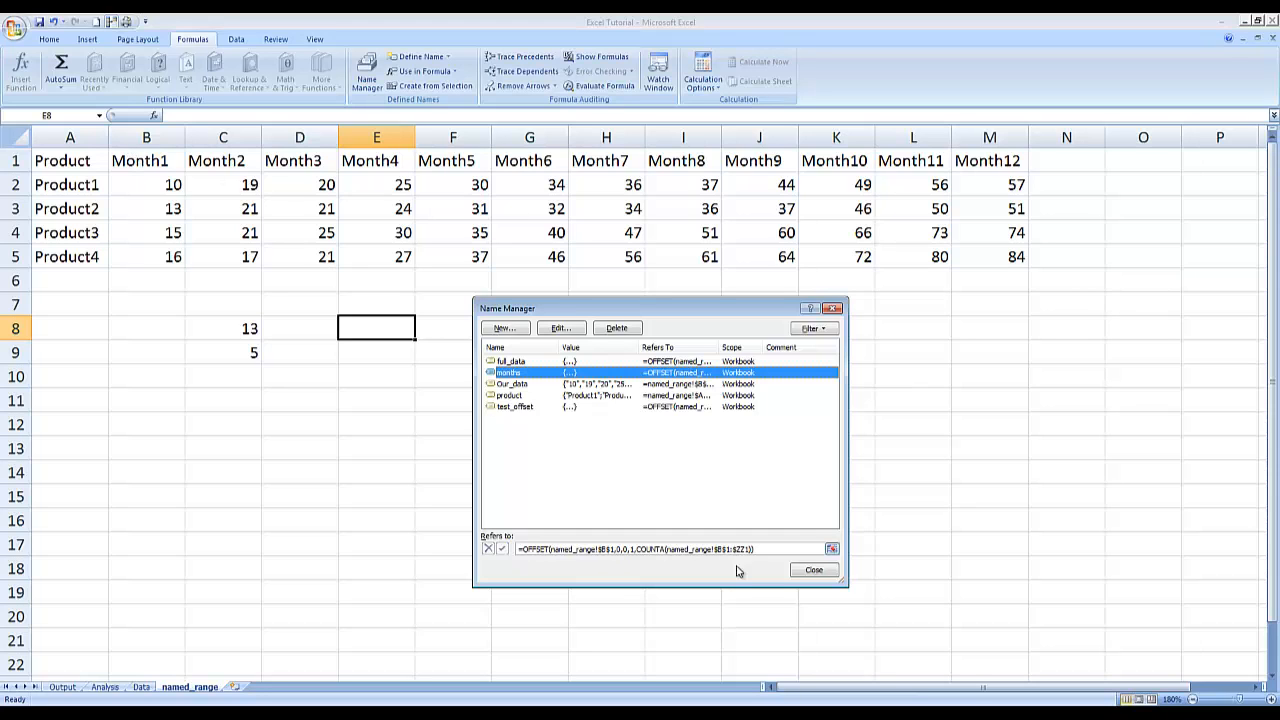
left_click(777, 549)
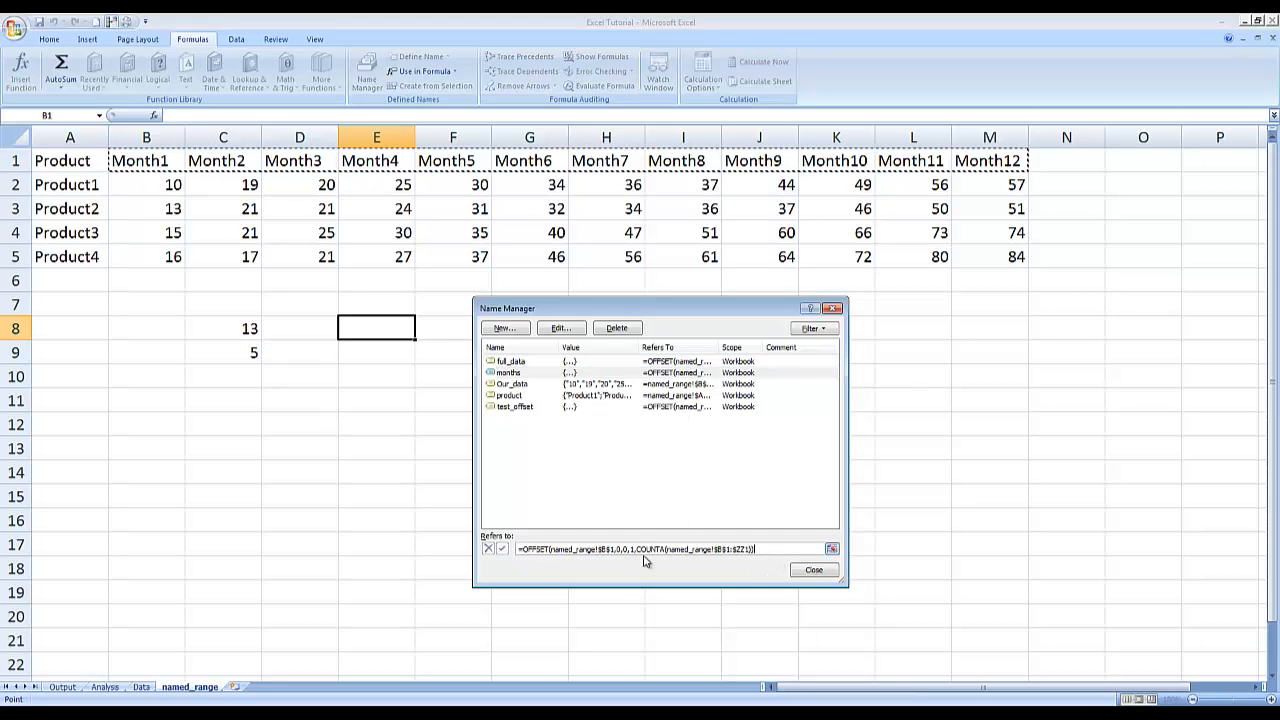
Try to make product refer to =offset(named_range!$A$2:$A$,0,0,counta(named_range!$A$2:$A$200),1).
left_click(518, 396)
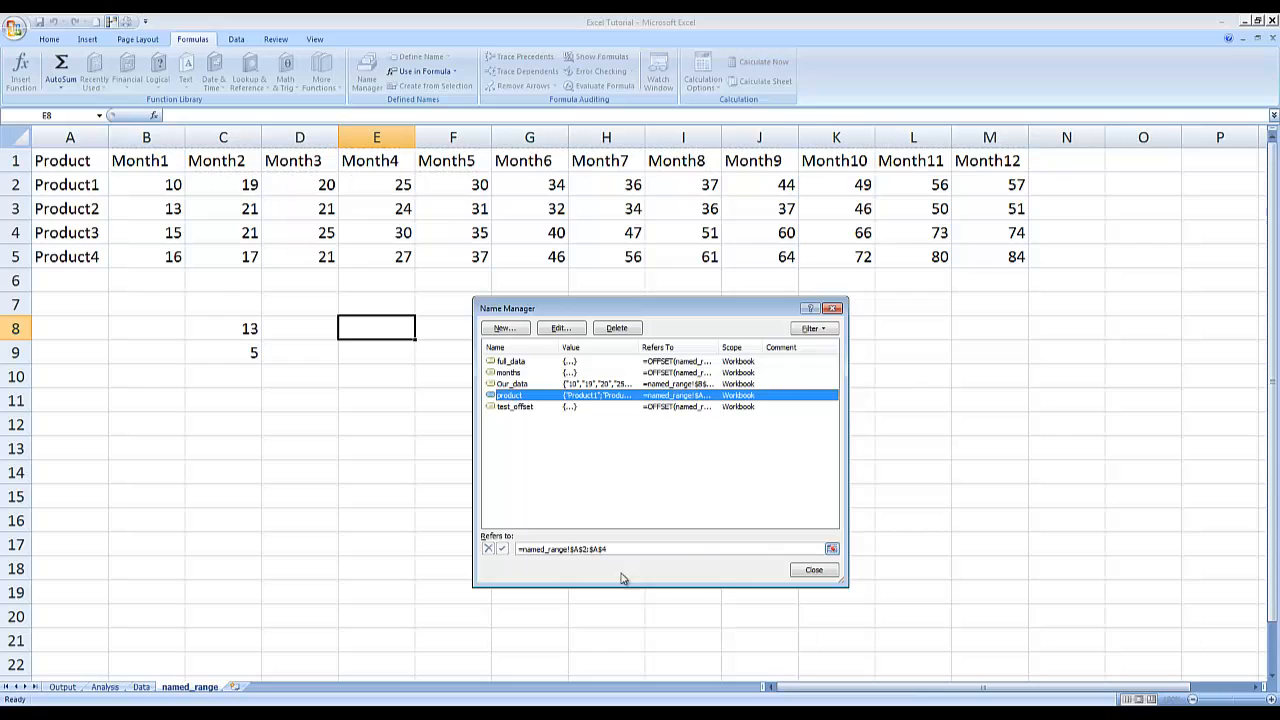
left_click(654, 549)
type("=")
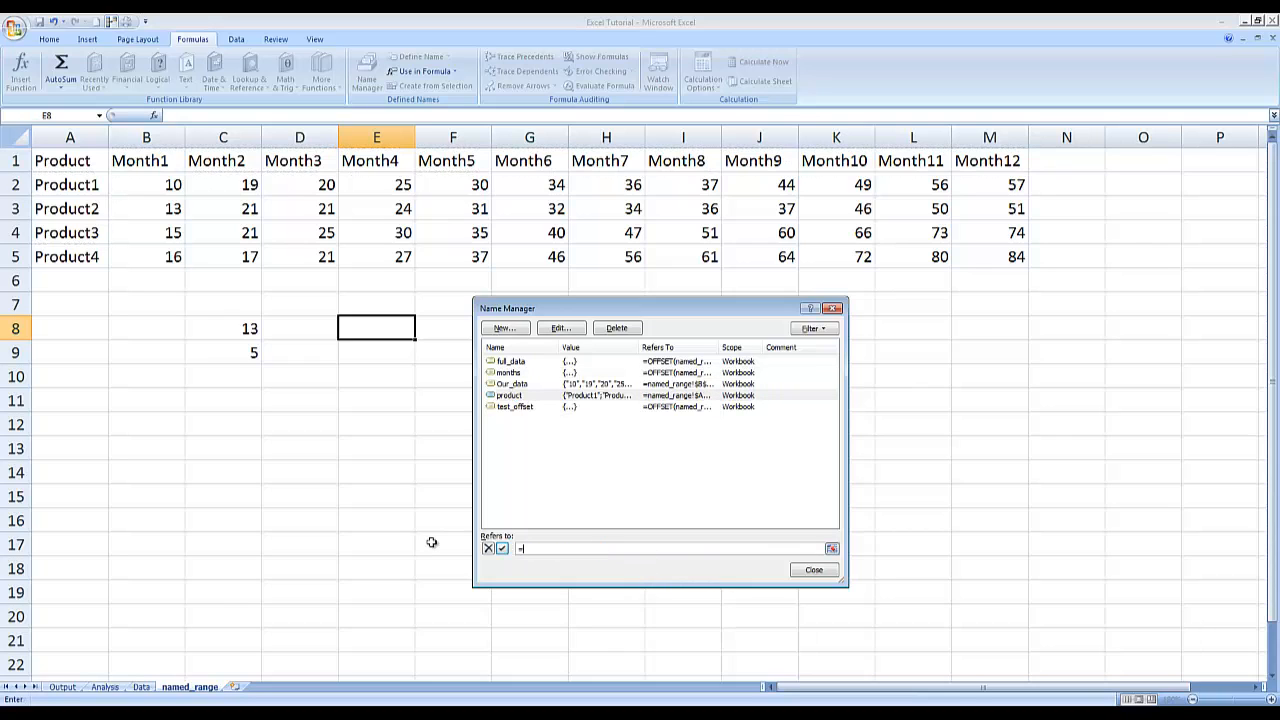
type("offset(")
left_click(62, 184)
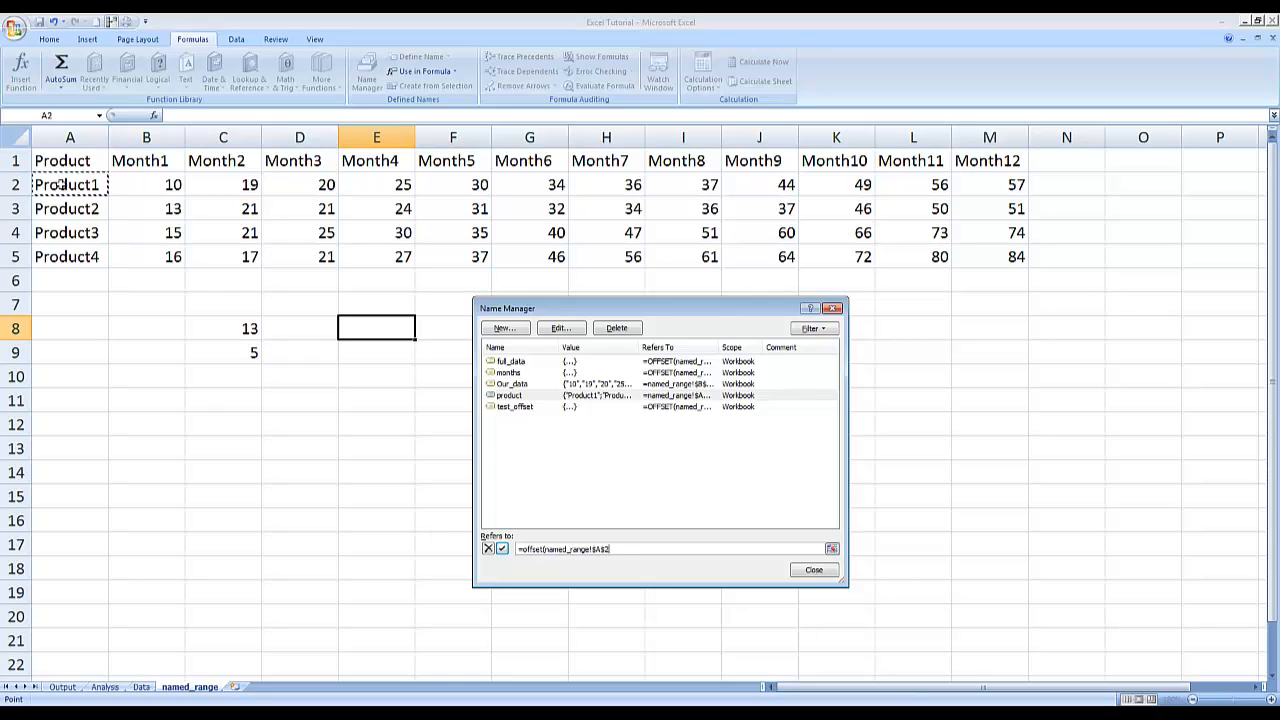
type(":$A$5,0,0,counta(")
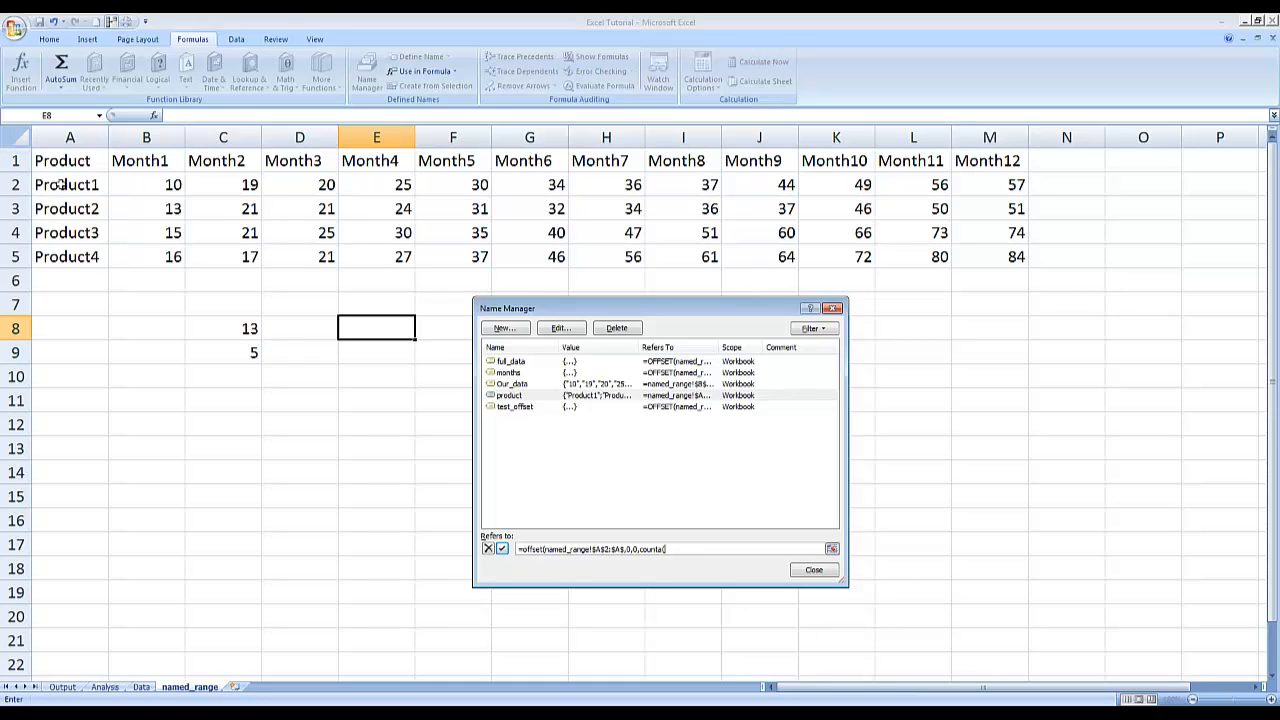
left_click(62, 185)
key("F8")
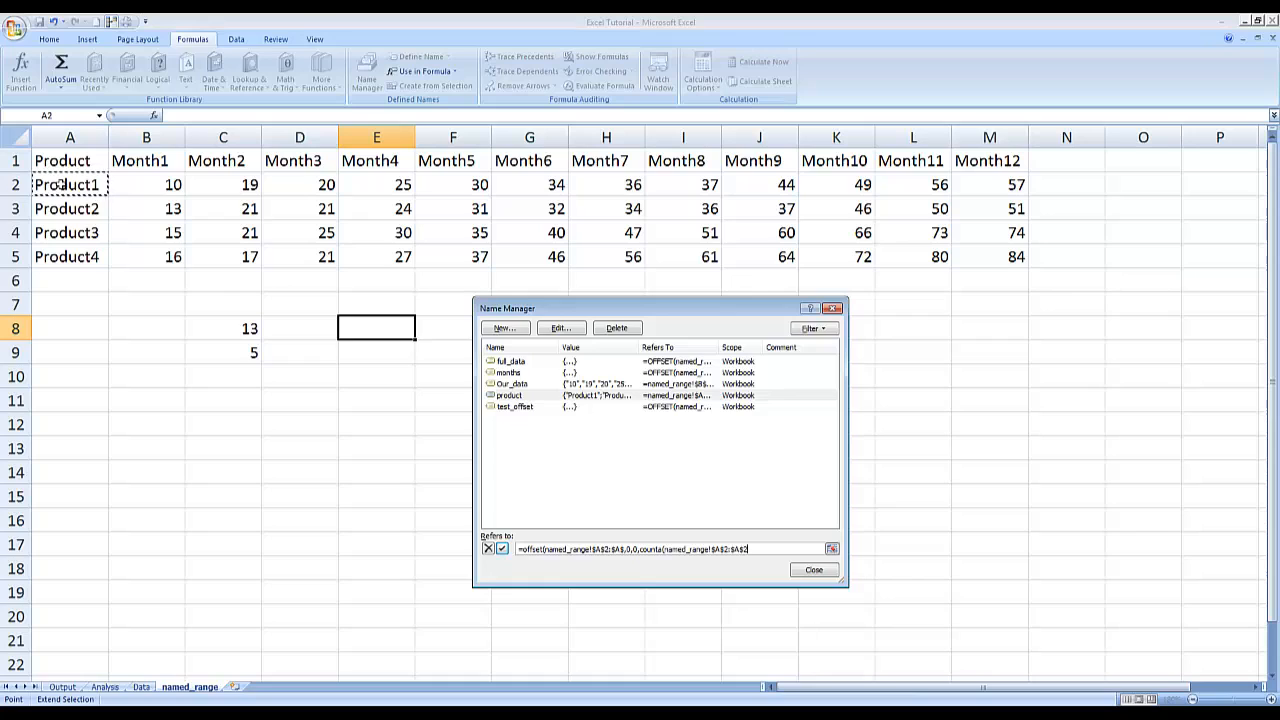
type("00),1")
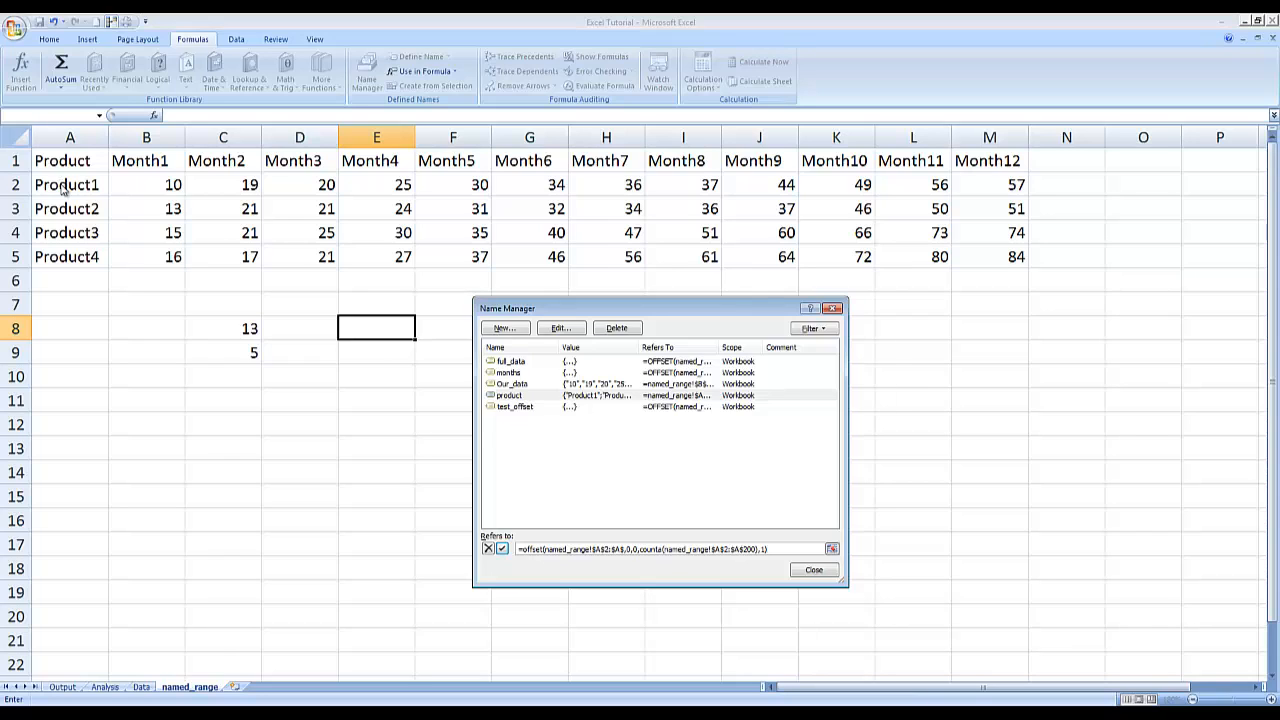
key("Return")
key("Return")
Remove the stray :$A$ from product's offset reference, save it and check the range it covers before leaving the name list.
left_click(606, 549)
key("Delete")
key("Delete")
key("Delete")
key("Delete")
key("Return")
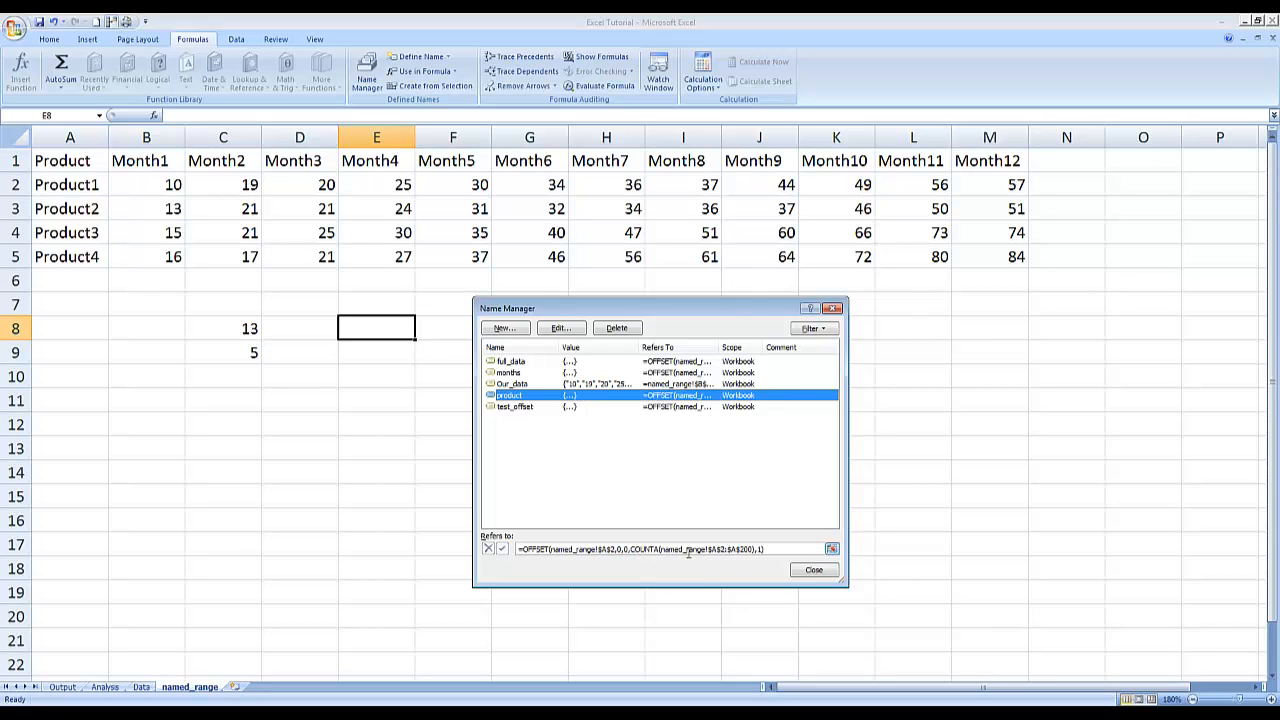
left_click(688, 552)
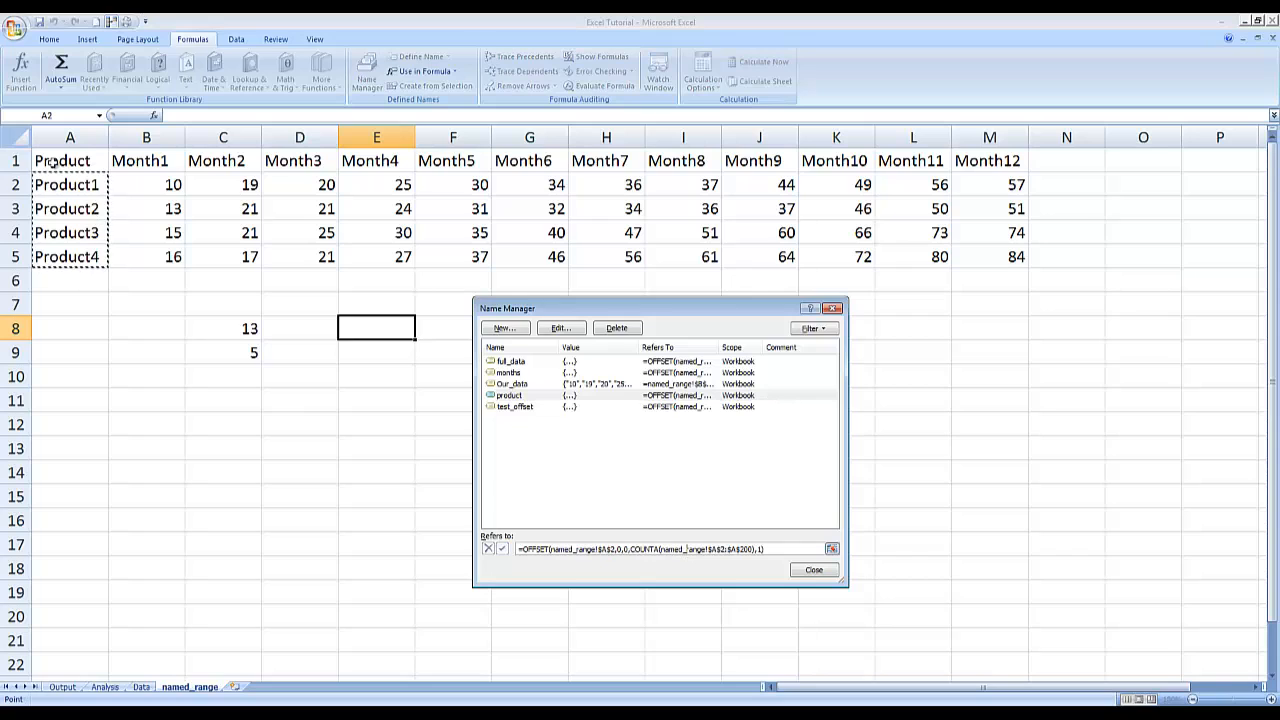
left_click(814, 571)
Clear the test count formulas from cells C8:D12 below the product table.
left_click_drag(219, 321, 320, 434)
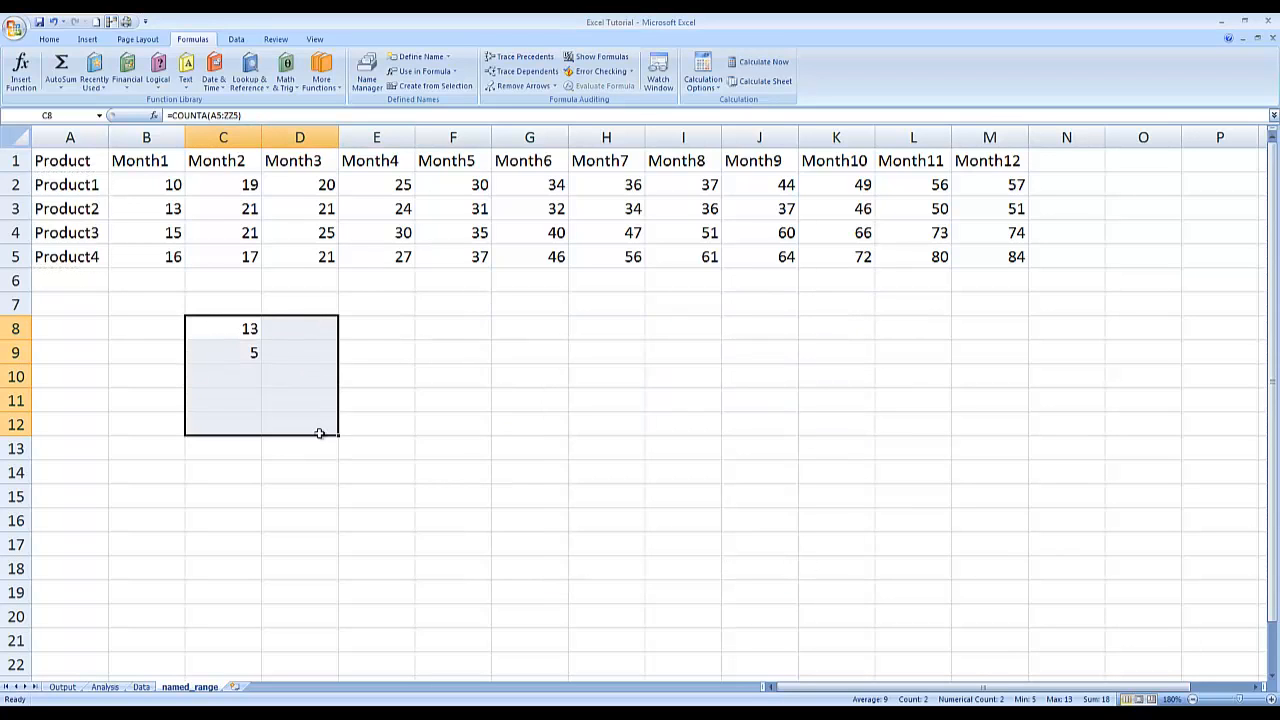
key("Delete")
Start a new table row in row 6 with the label Product5 and the value 17 for Month1.
left_click(78, 283)
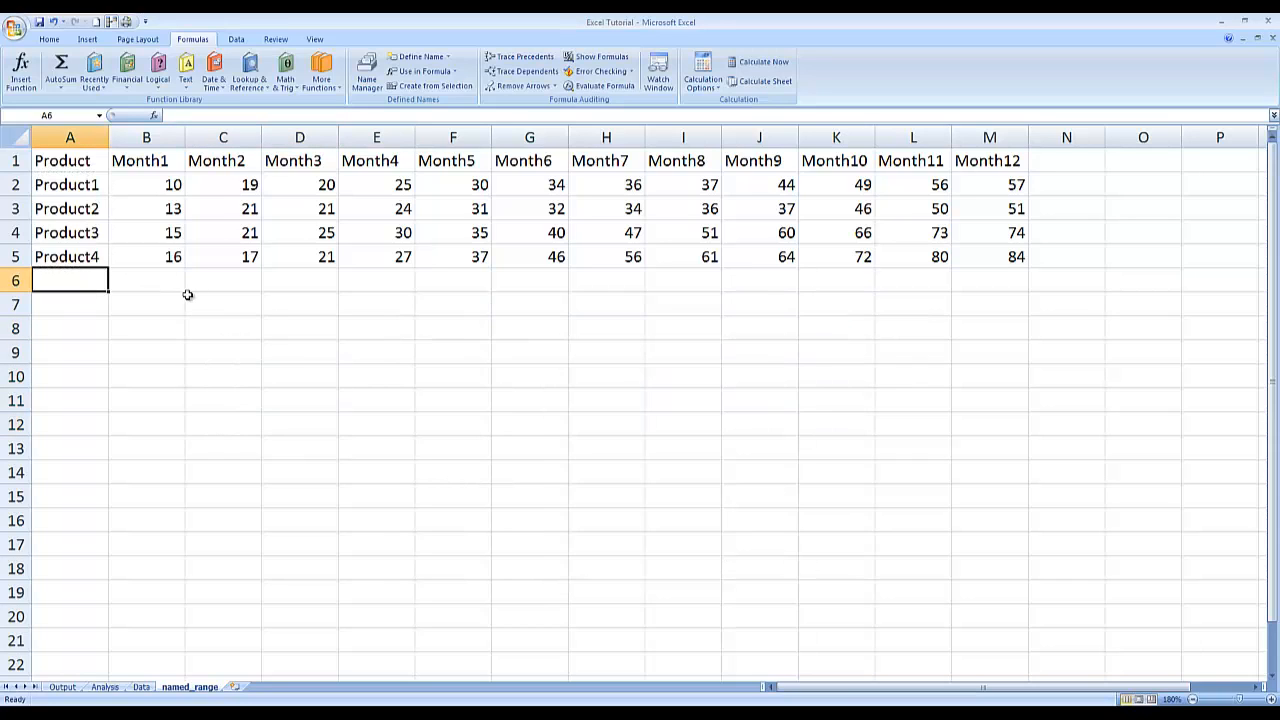
type("Product5")
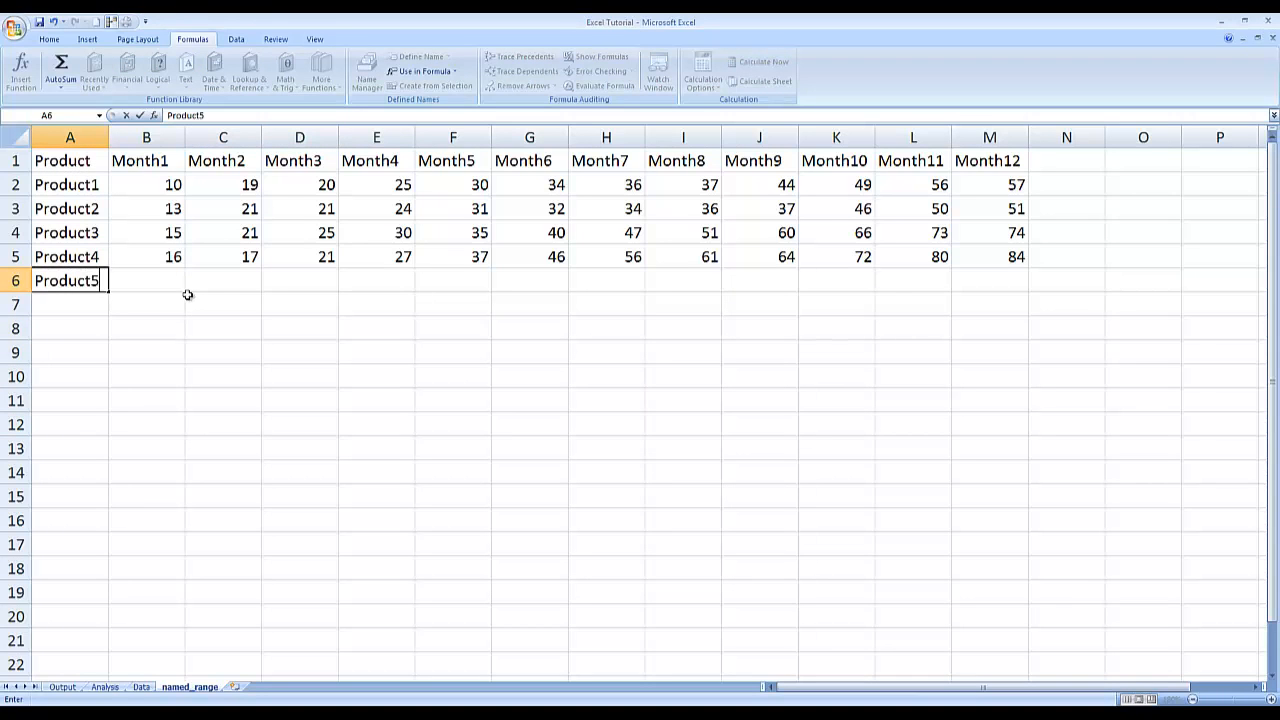
key("Return")
key("Up")
key("Right")
key("Up")
key("Down")
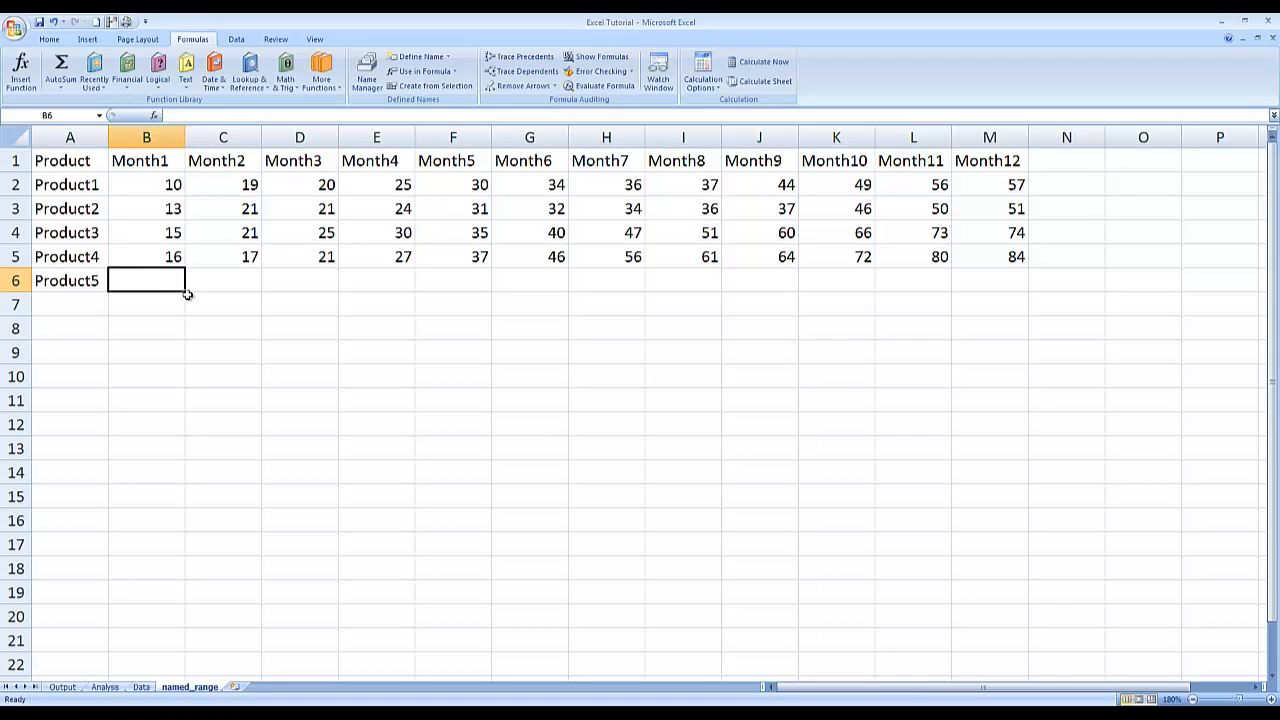
type("17")
key("Up")
key("Down")
key("Right")
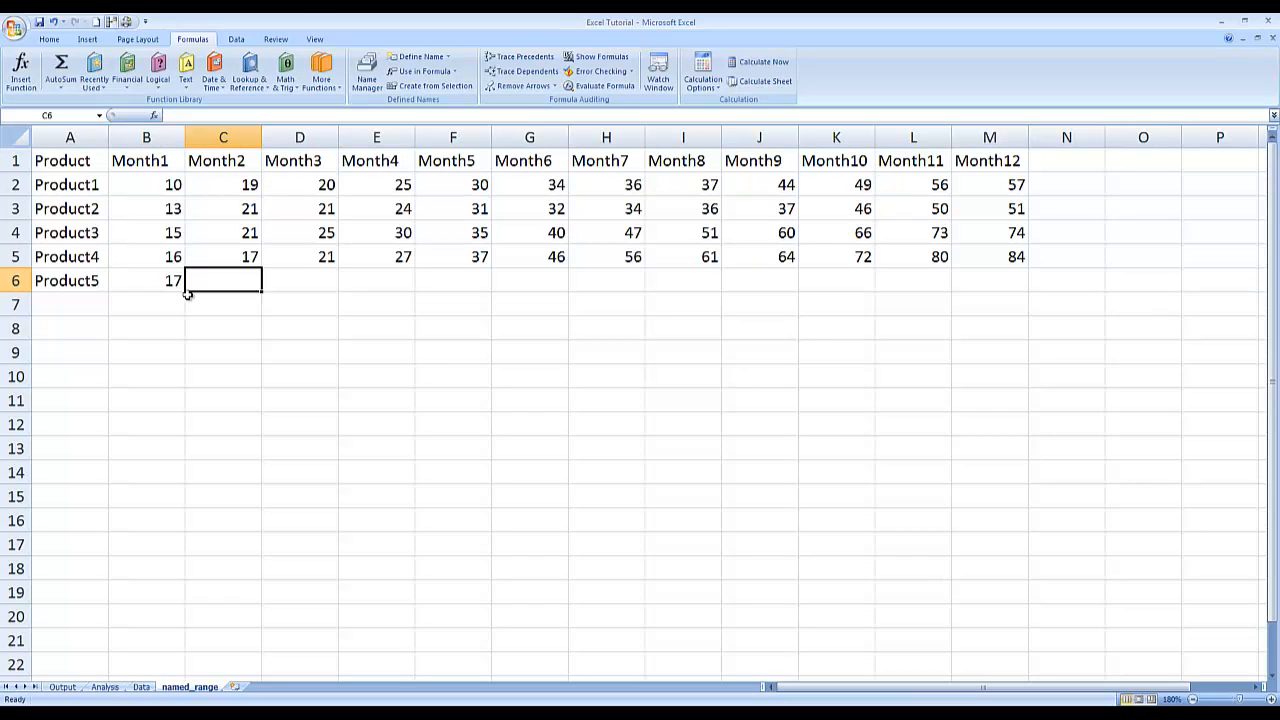
Enter the formula =B6+rand()*10 for Product5's Month2 value in C6.
type("=")
key("Left")
type("+")
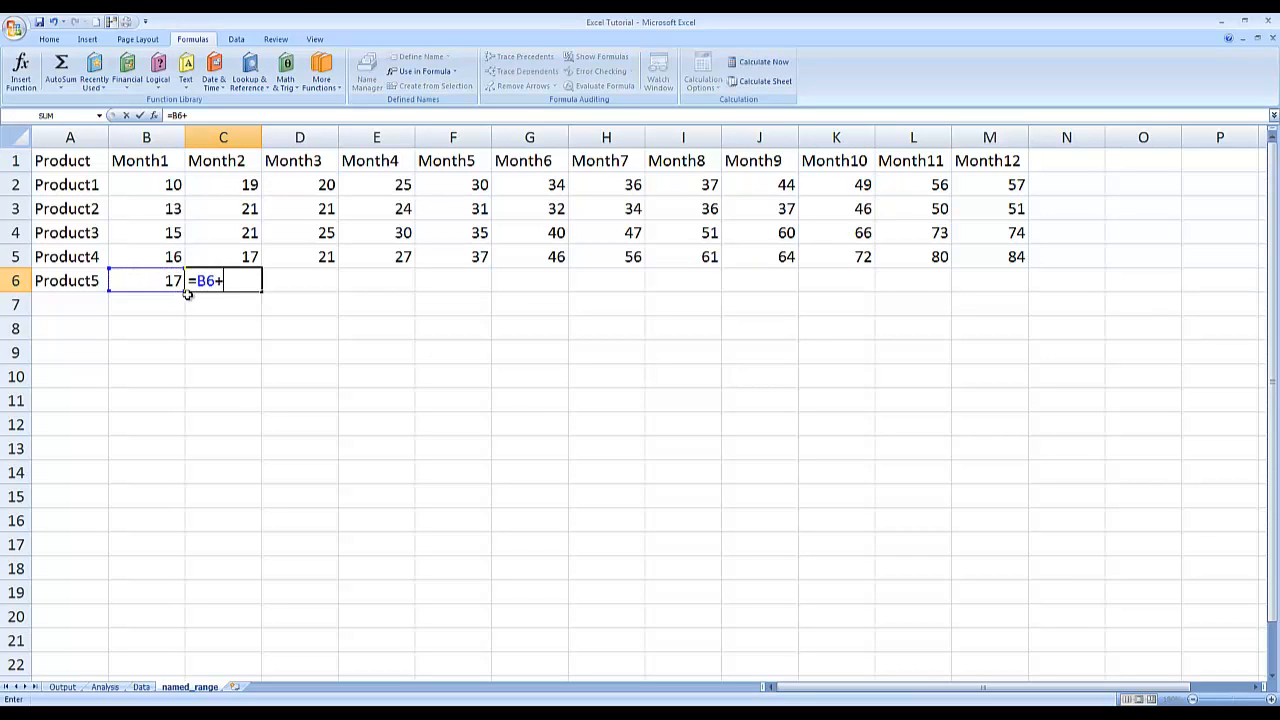
type("rand(")
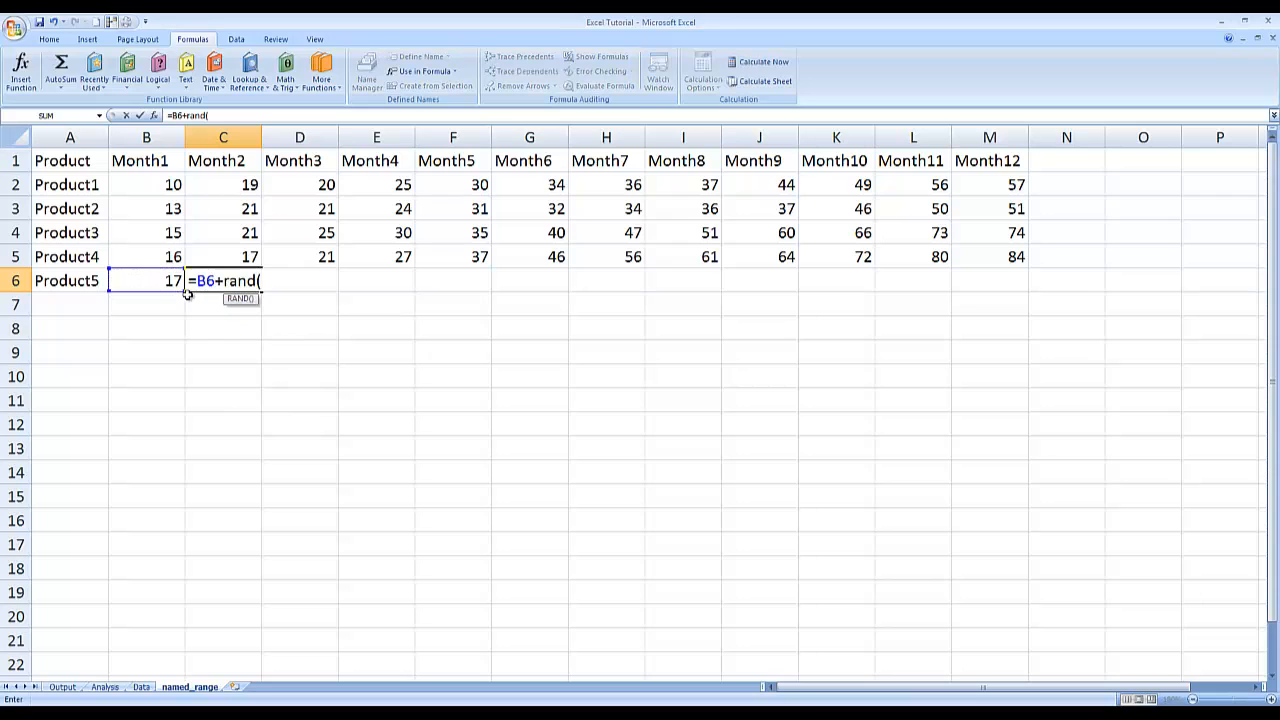
type(")*10")
key("Return")
Copy the C6 formula across Product5's row through Month12, filling C6:M6.
key("Up")
key("ctrl+c")
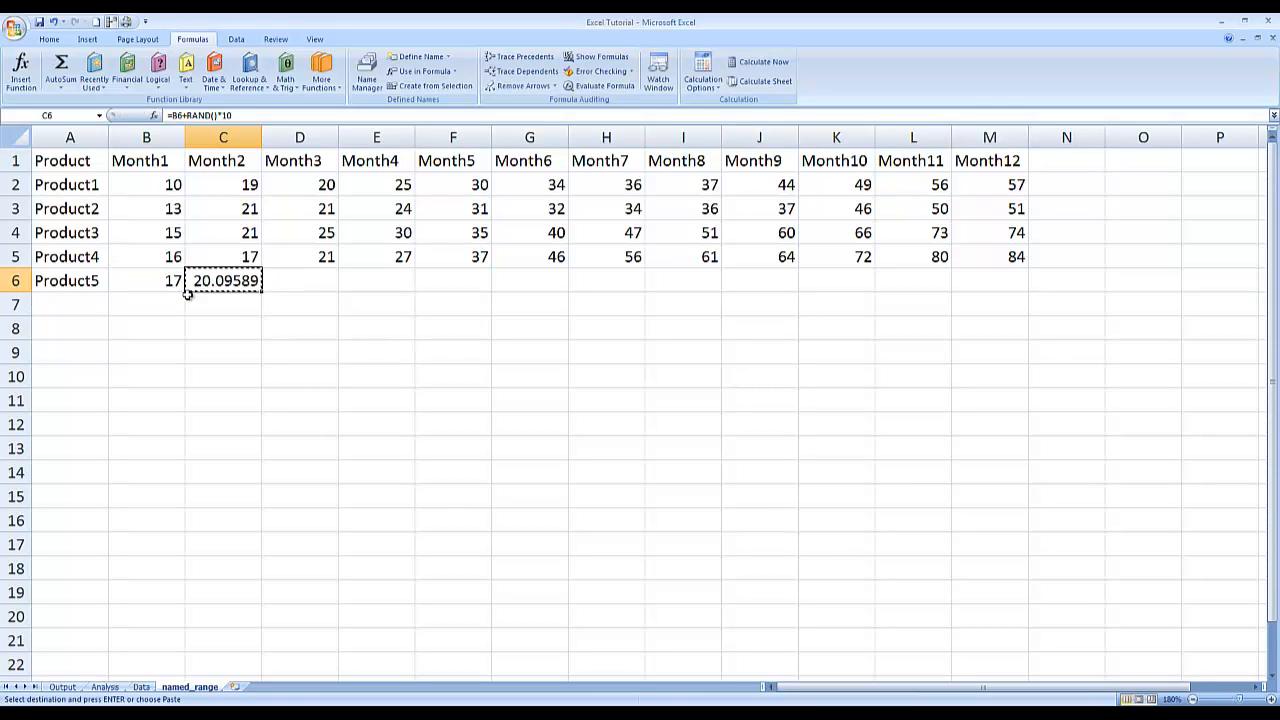
key("Up")
key("ctrl+Right")
key("Down")
key("ctrl+shift+Left")
key("ctrl+v")
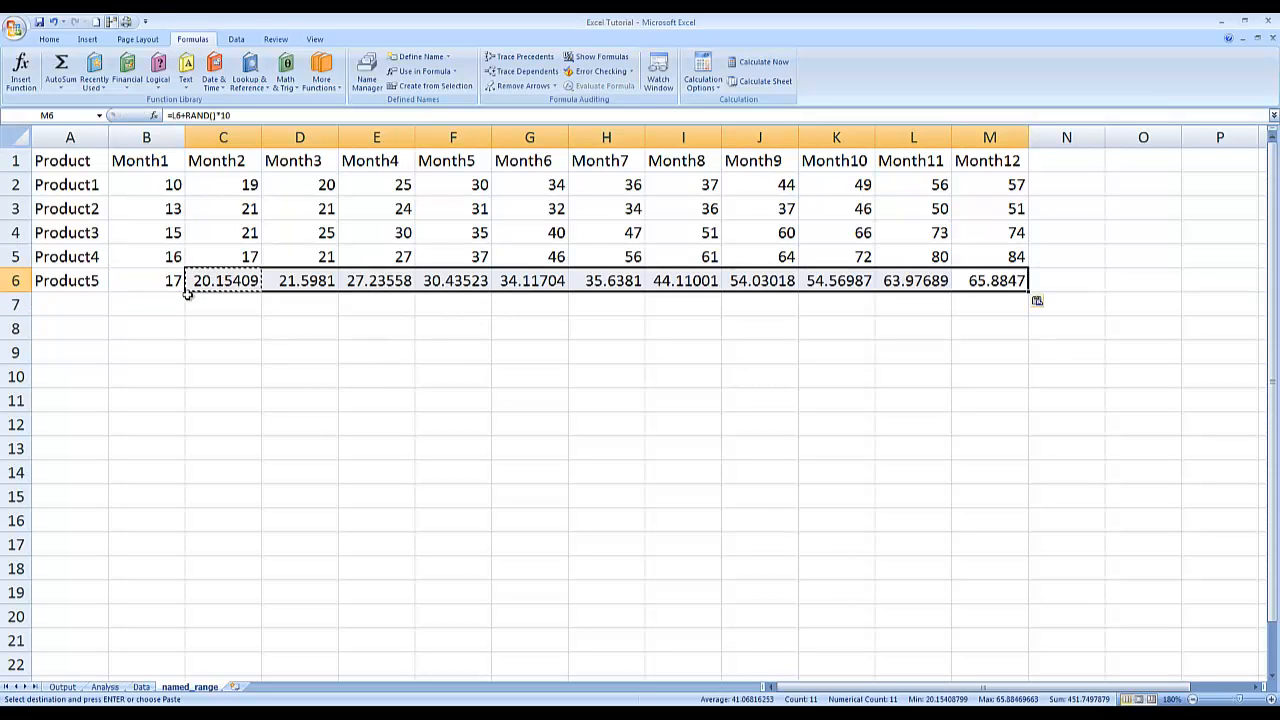
Reduce the number format of C6:M6 to show no decimal places.
left_click(49, 39)
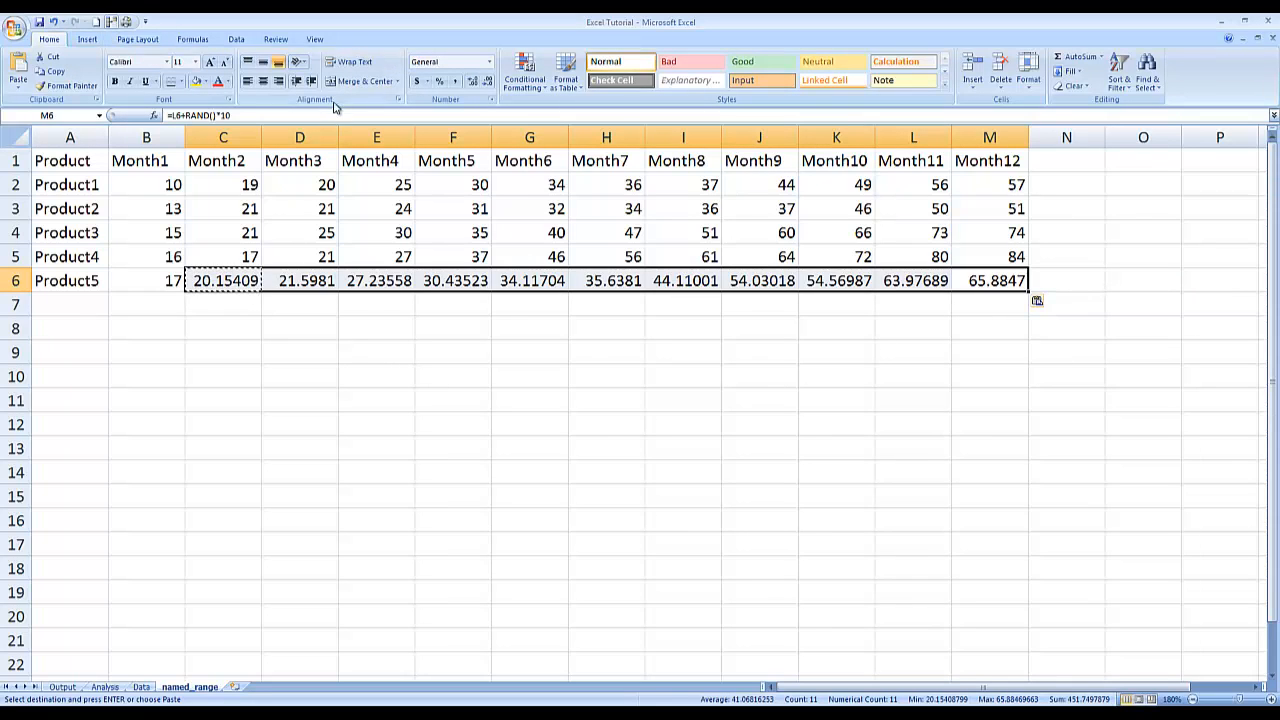
left_click(488, 88)
left_click(488, 88)
left_click(488, 88)
left_click(488, 88)
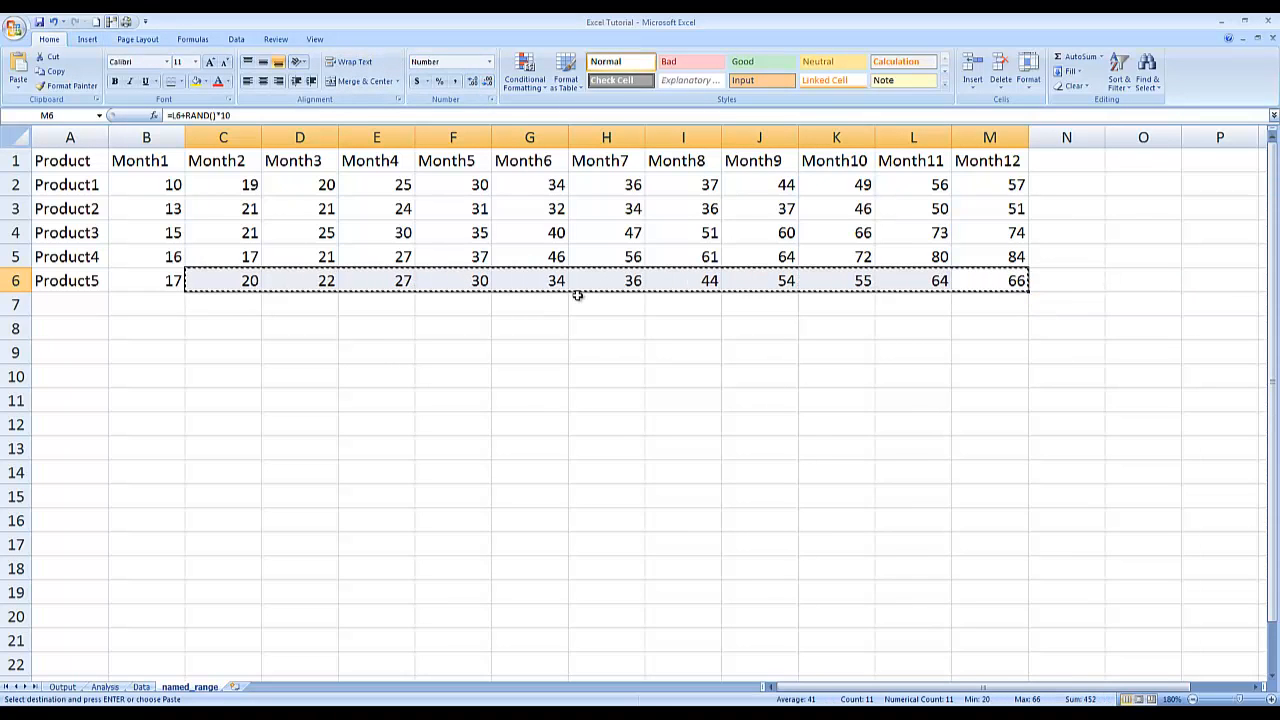
Replace the random formulas in C6:M6 with their fixed values using Paste Special Values, and end the copy mode.
key("ctrl+alt+v")
key("v")
key("Return")
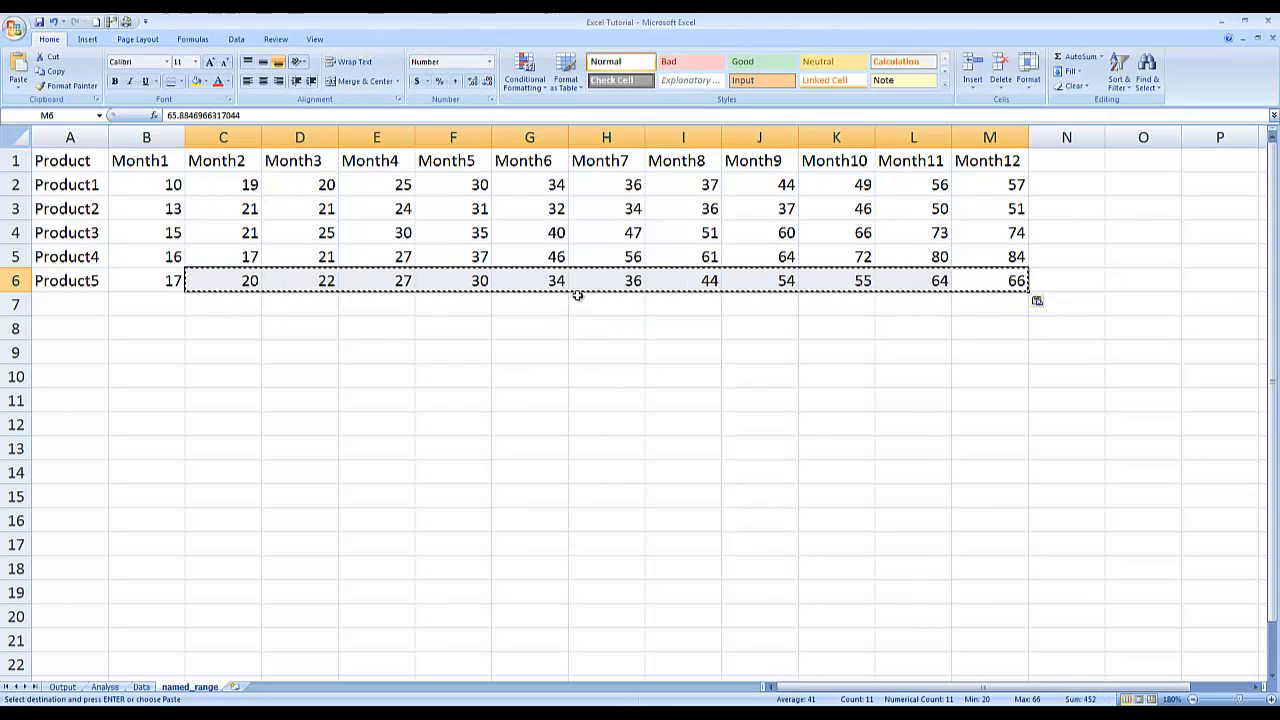
key("Escape")
key("Left")
key("Up")
key("ctrl+Left")
key("Down")
key("Right")
key("Right")
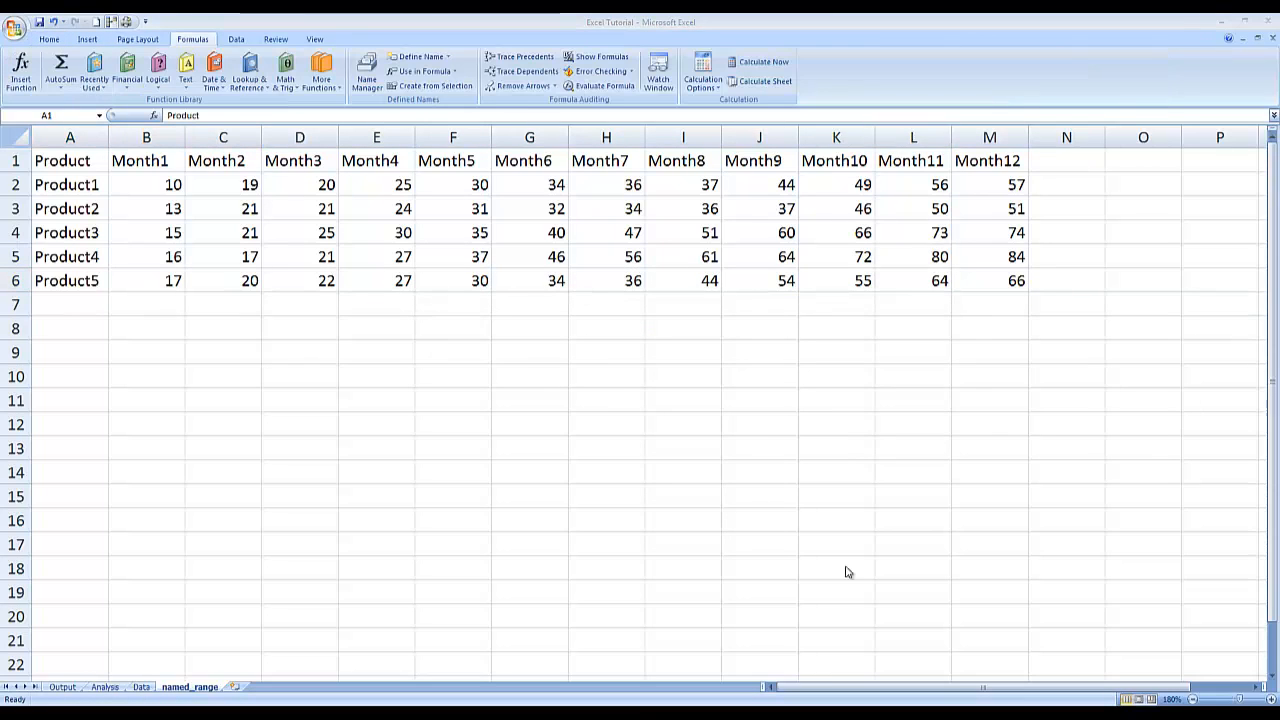